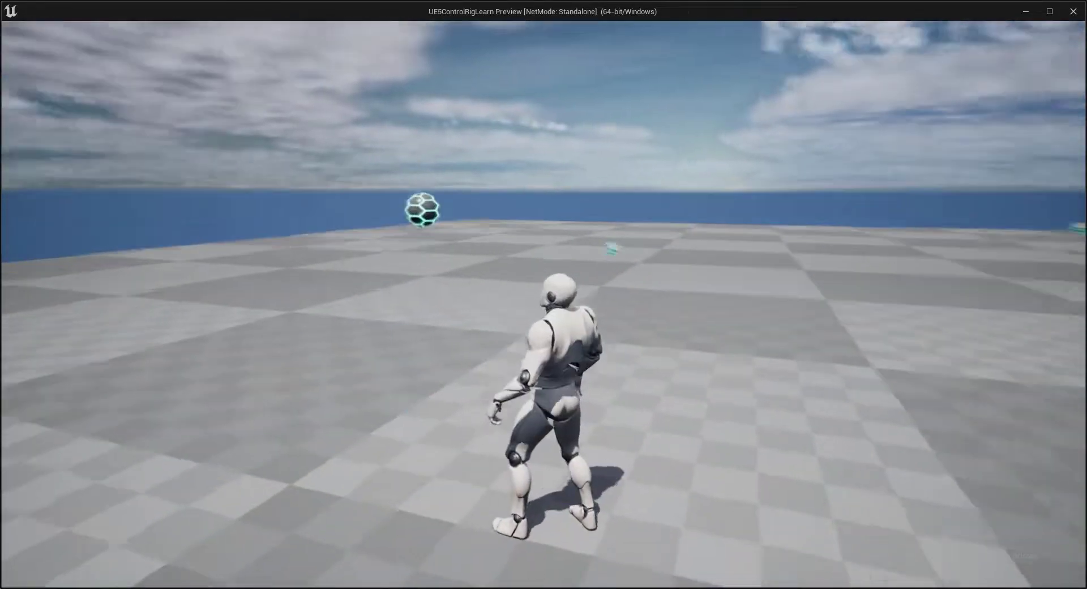
# Step: Walk the character around the running preview level to examine how it looks at the floating spheres
pyautogui.press('w')
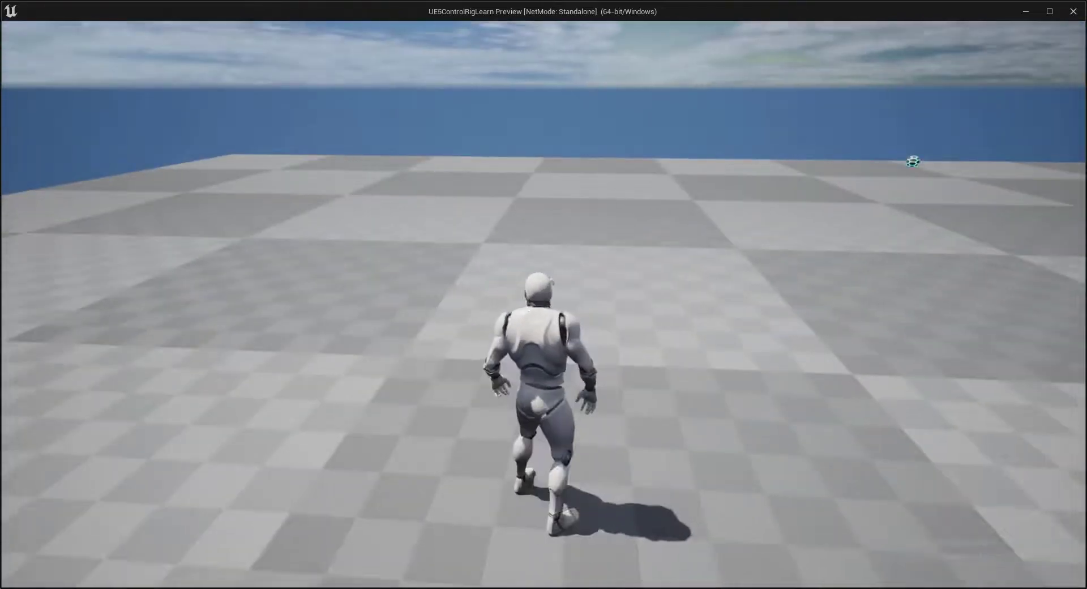
pyautogui.press('w')
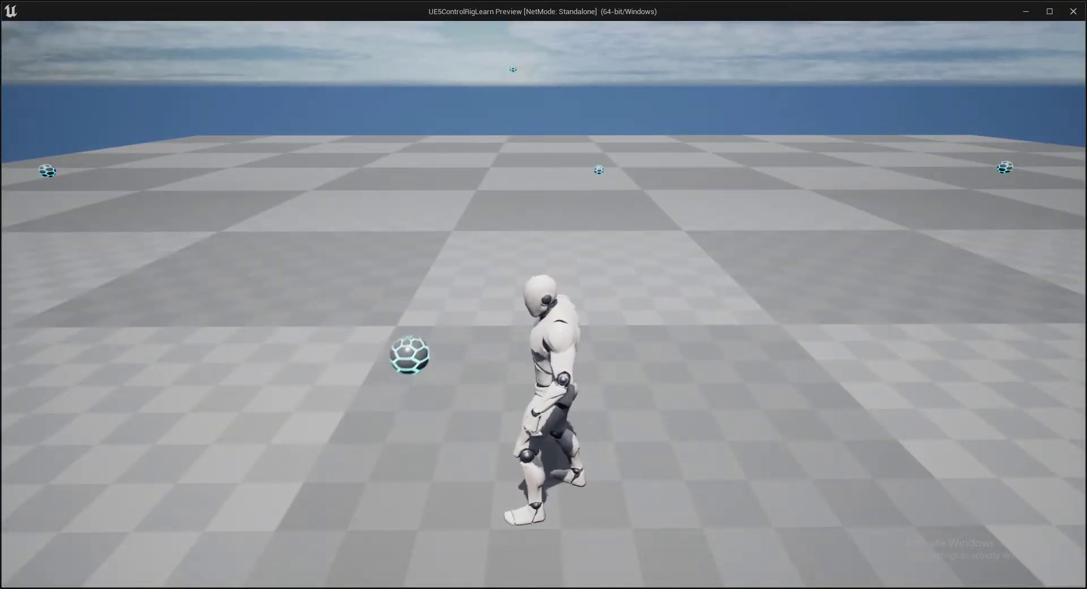
pyautogui.press('w')
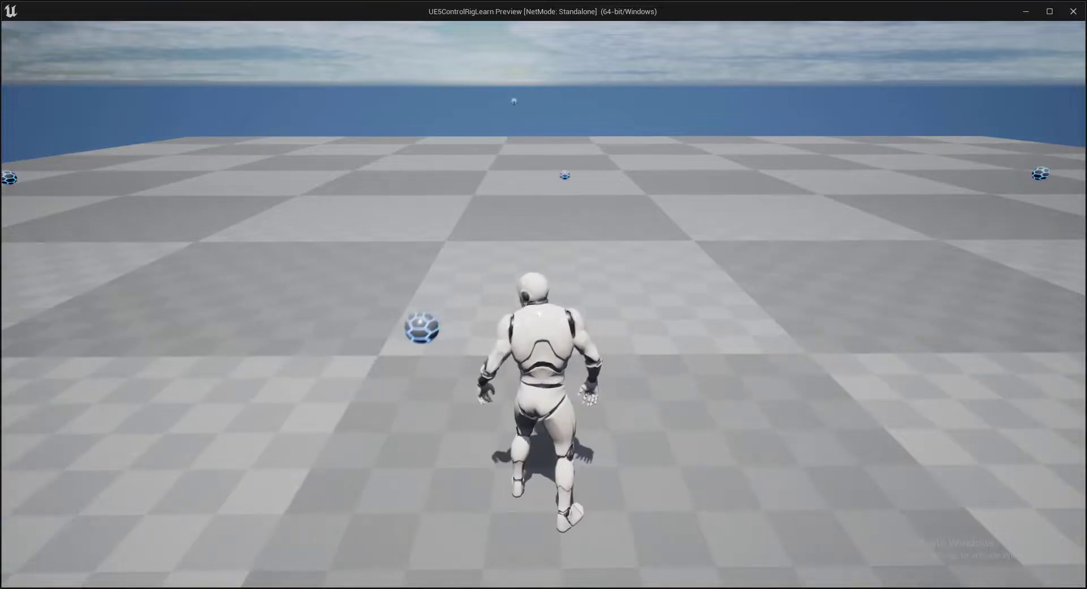
pyautogui.press('w')
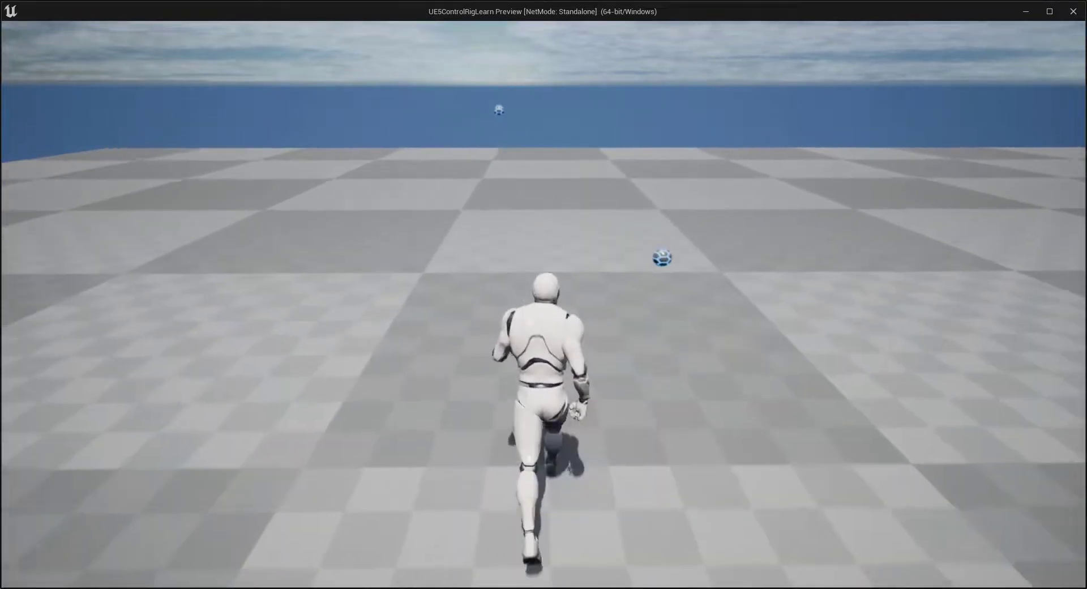
pyautogui.press('d')
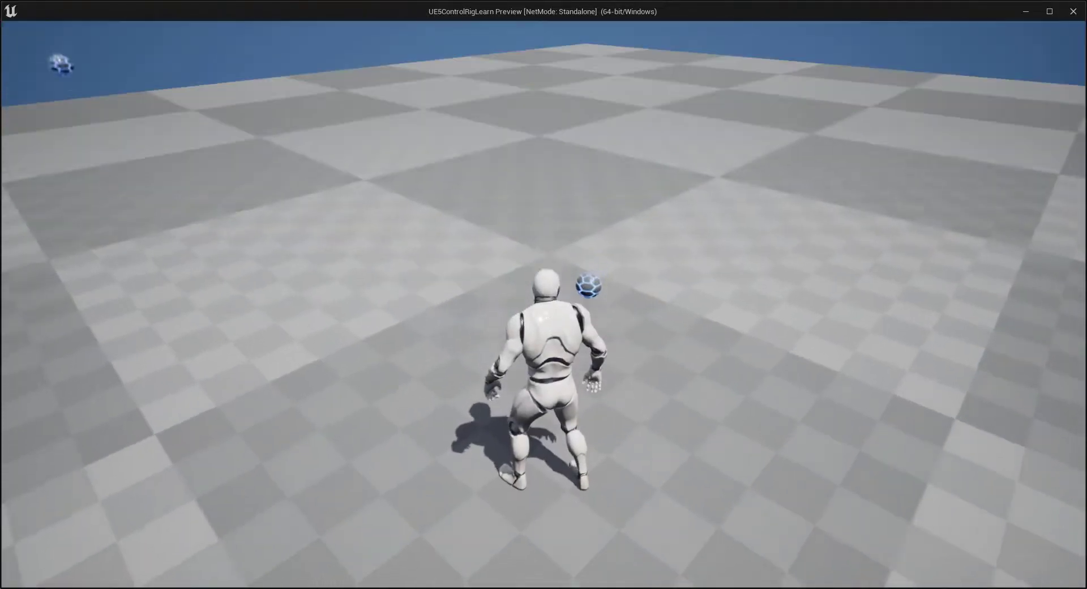
pyautogui.press('w')
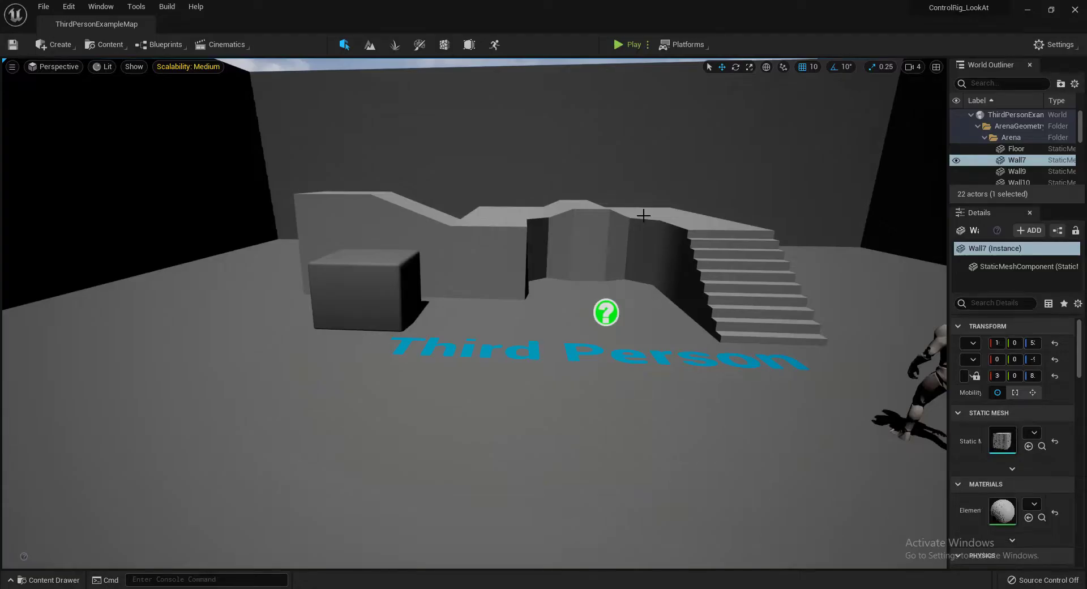
# Step: Search the project's plugins for "control" and check that the Control Rig plugin is enabled
pyautogui.moveTo(643, 201); pyautogui.dragTo(184, 389, button='right')
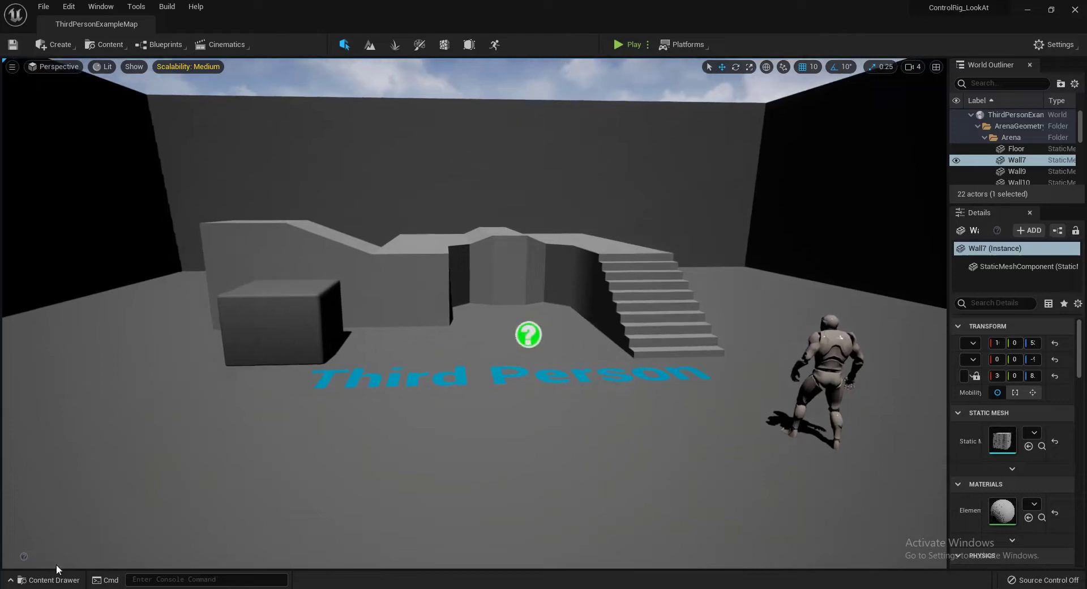
pyautogui.click(77, 5)
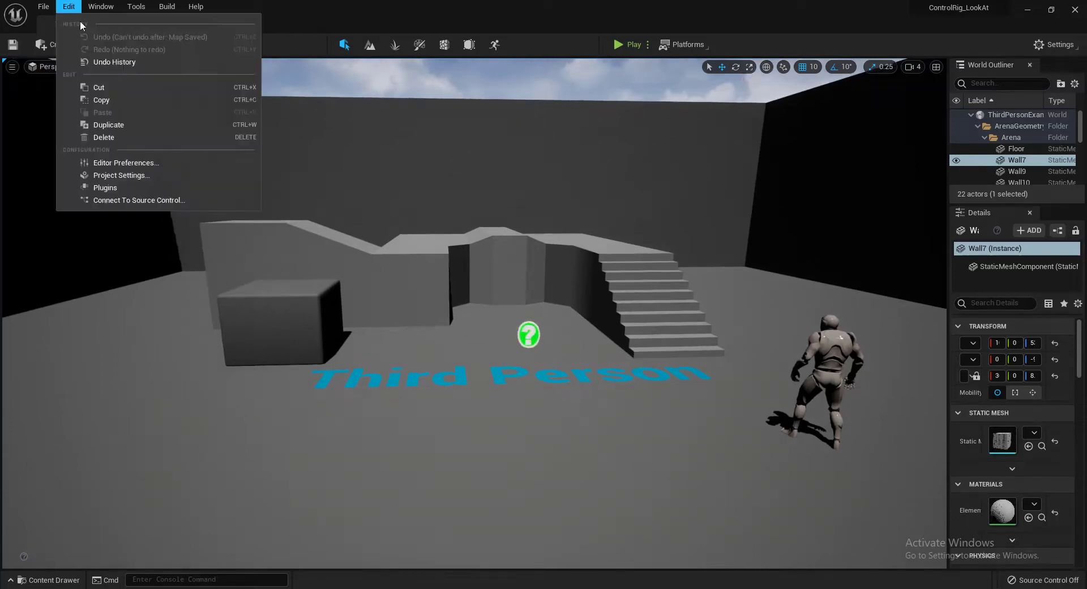
pyautogui.click(130, 185)
pyautogui.write('control')
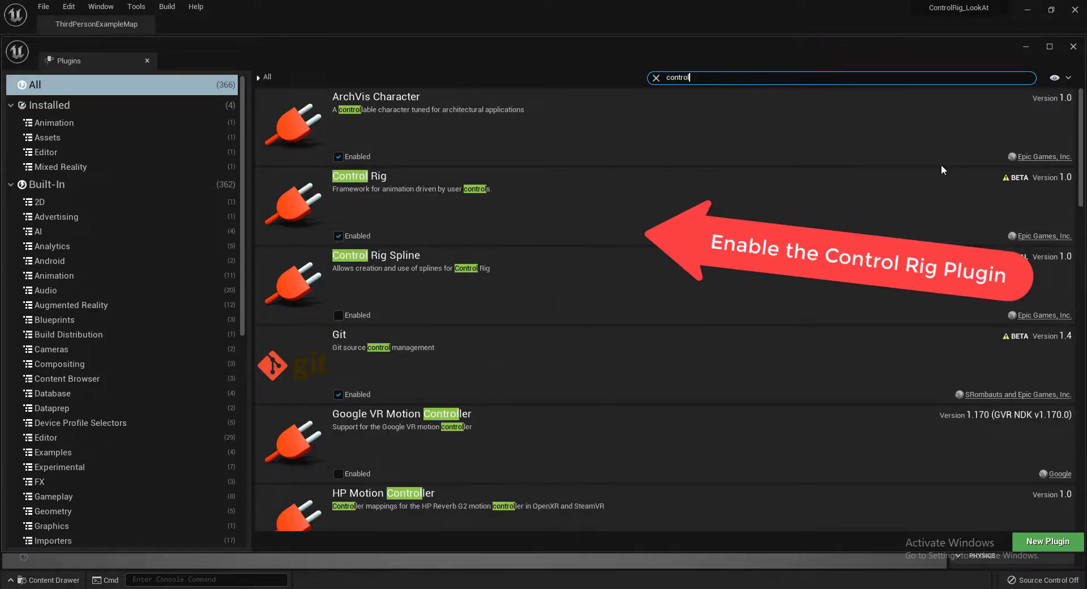
pyautogui.click(1074, 46)
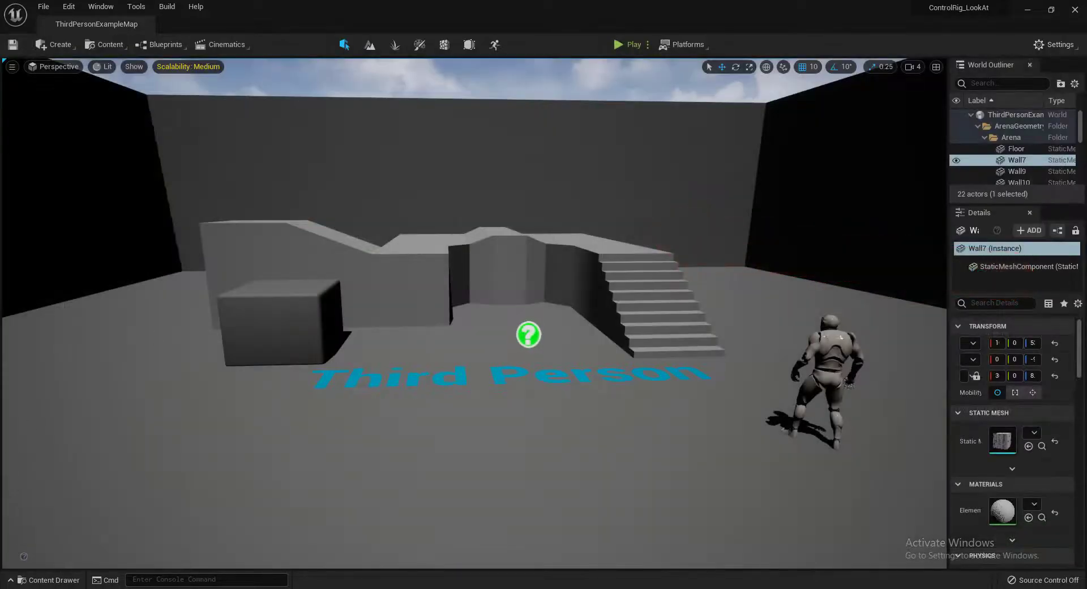
# Step: Open the ControlRig folder in the project content and collapse the Mannequin folder
pyautogui.click(50, 580)
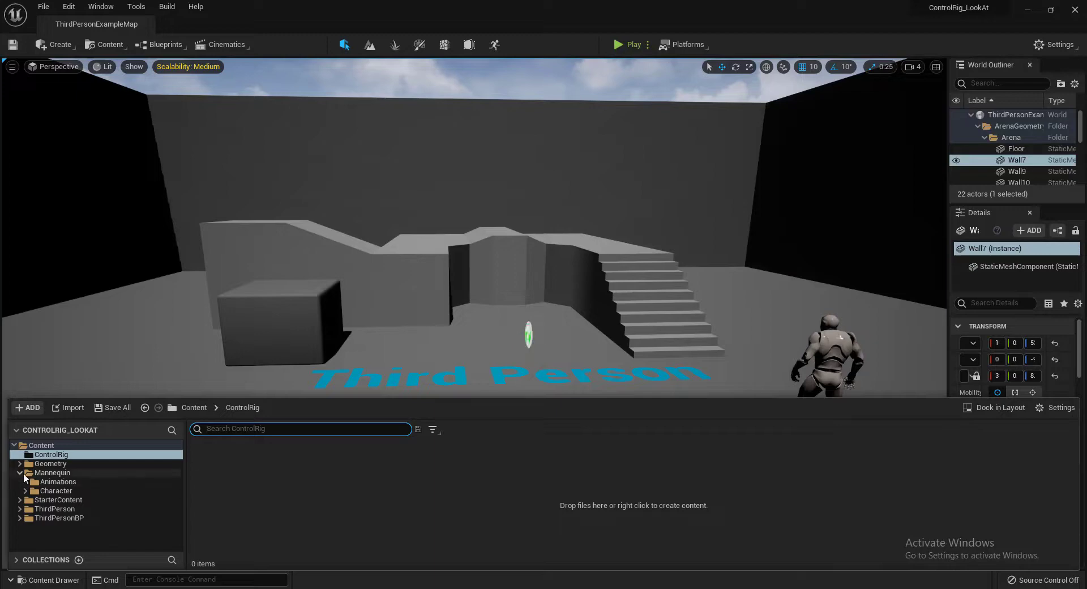
pyautogui.click(50, 454)
pyautogui.click(20, 472)
pyautogui.rightClick(46, 447)
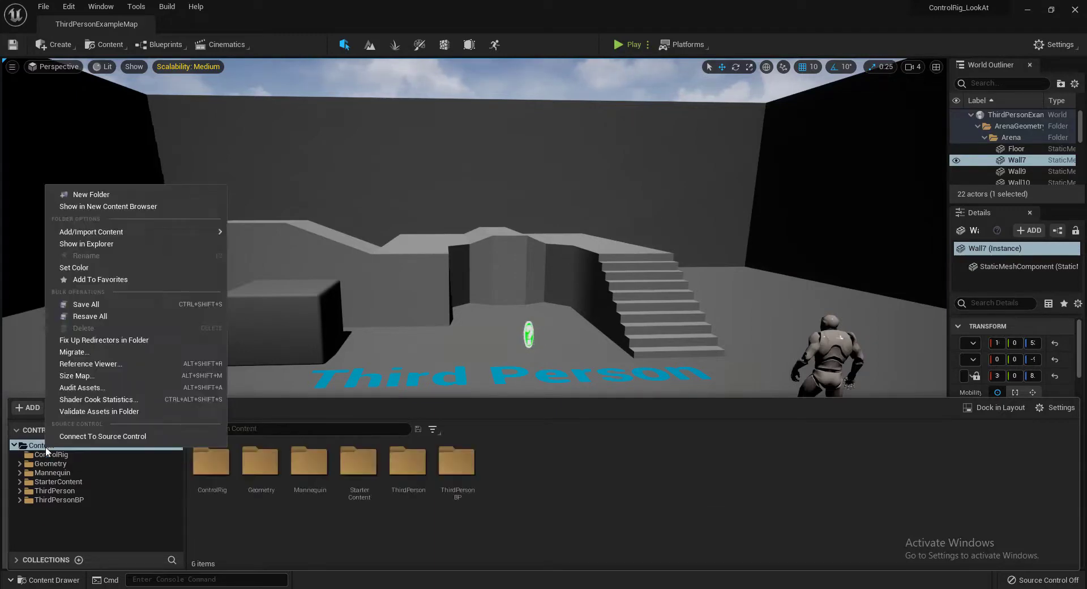
pyautogui.click(60, 455)
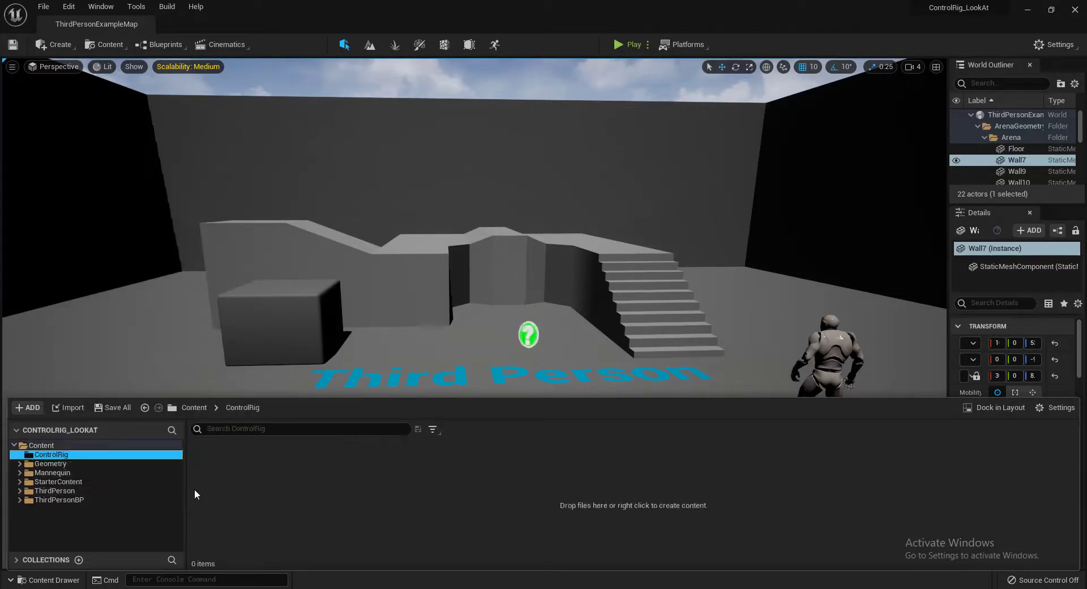
# Step: Create a Control Rig asset with ControlRig as its parent, name it ThirdPersonControlRIg, and open it for editing
pyautogui.rightClick(216, 480)
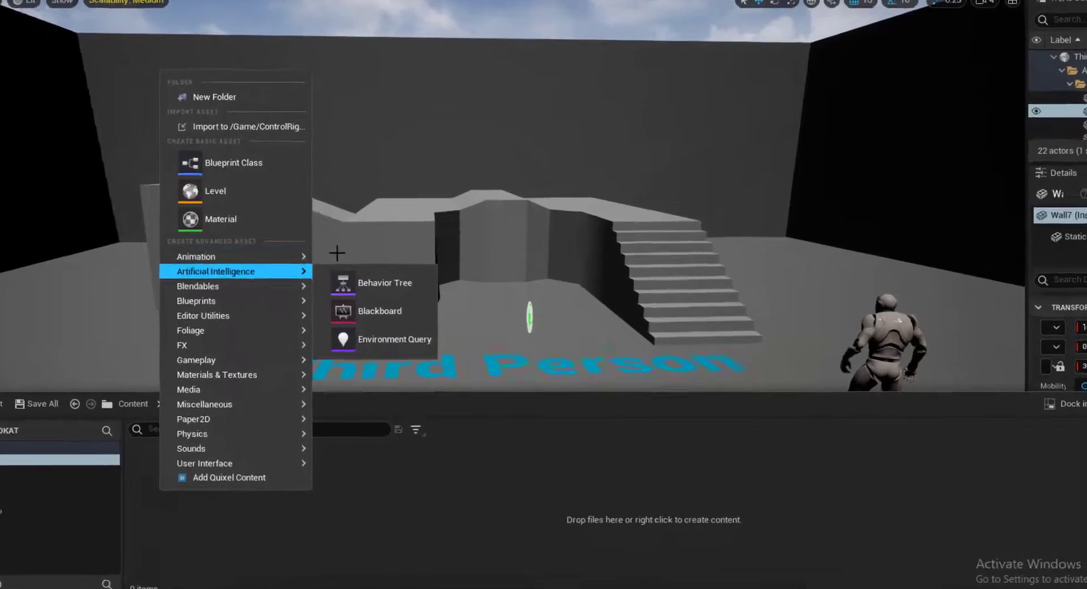
pyautogui.moveTo(332, 283)
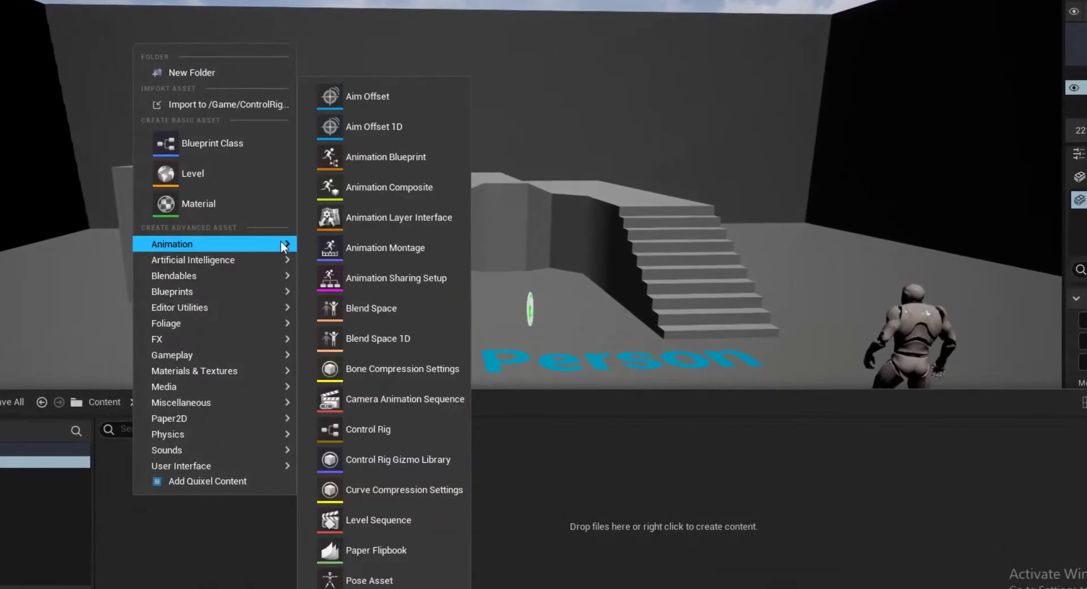
pyautogui.click(372, 427)
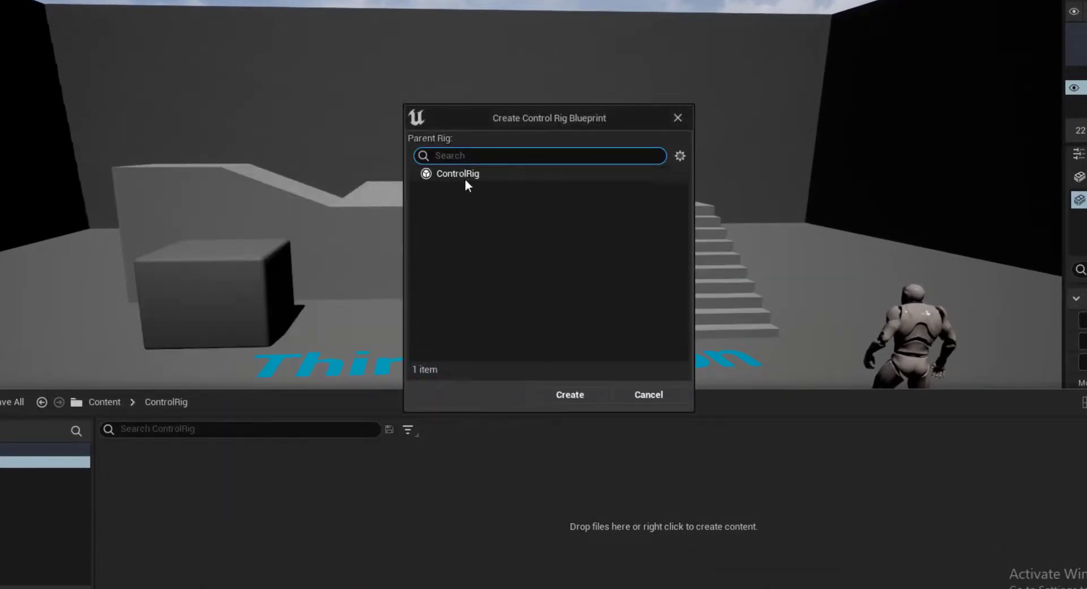
pyautogui.click(460, 174)
pyautogui.click(570, 394)
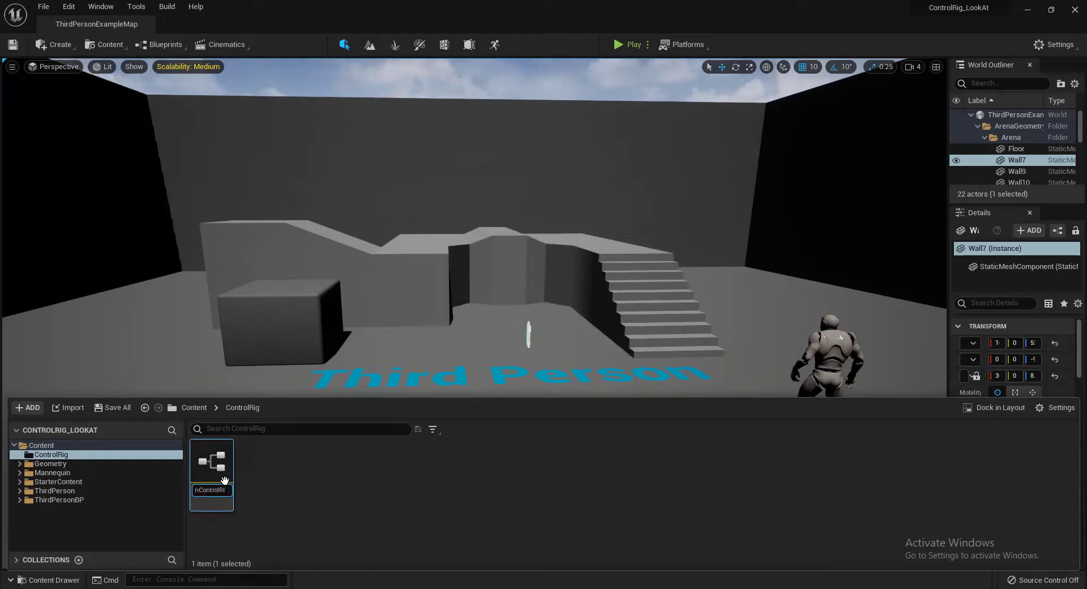
pyautogui.doubleClick(225, 479)
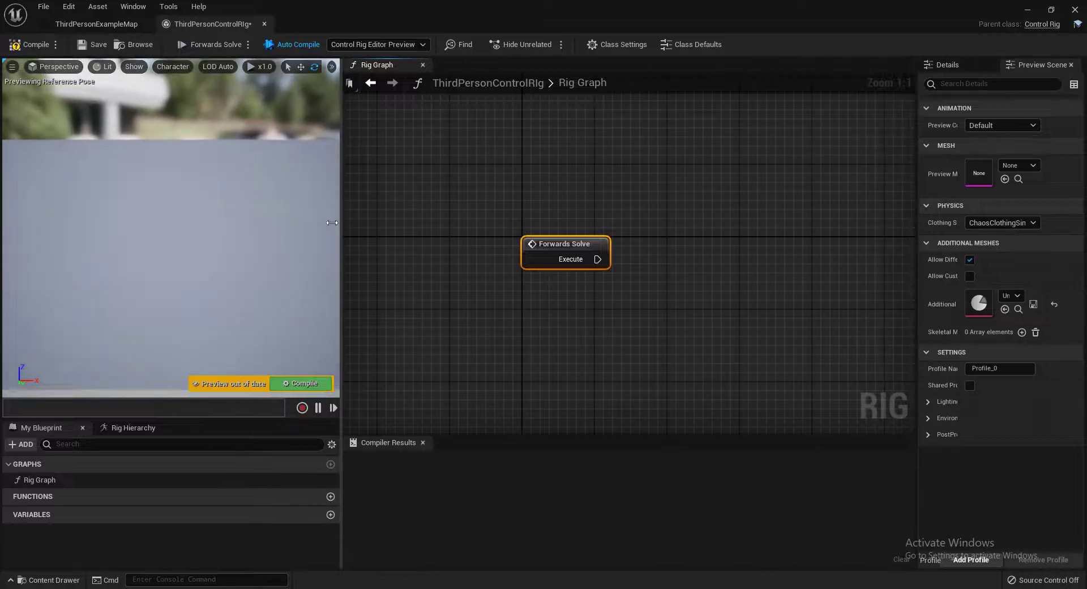
# Step: Enlarge the hierarchy area, close the compiler results, and set the rig's preview mesh to SK_Mannequin
pyautogui.moveTo(218, 419); pyautogui.dragTo(226, 395)
pyautogui.click(424, 443)
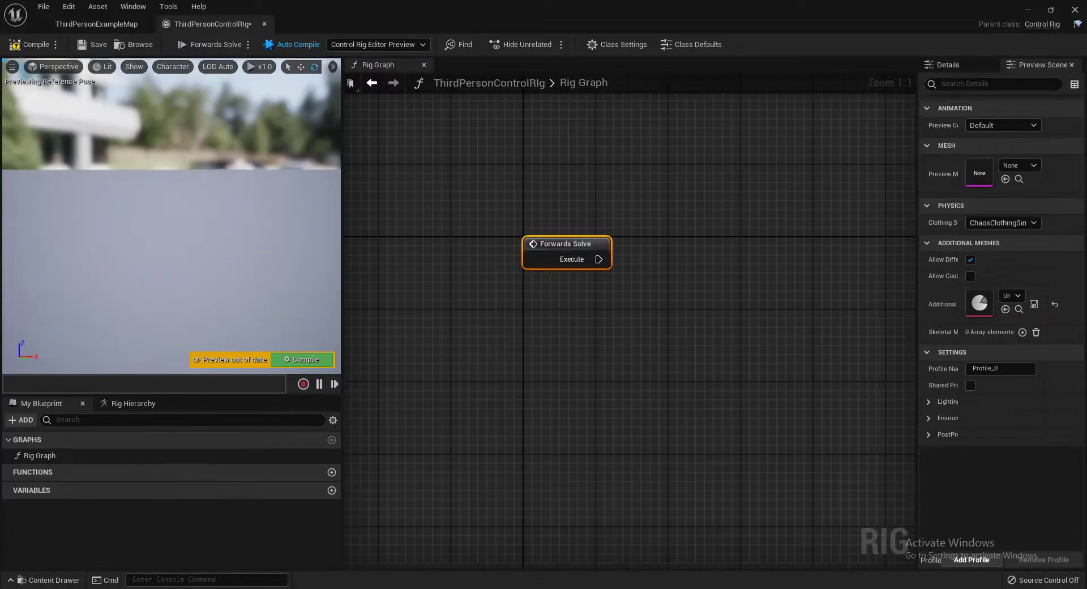
pyautogui.moveTo(730, 264); pyautogui.dragTo(706, 259, button='right')
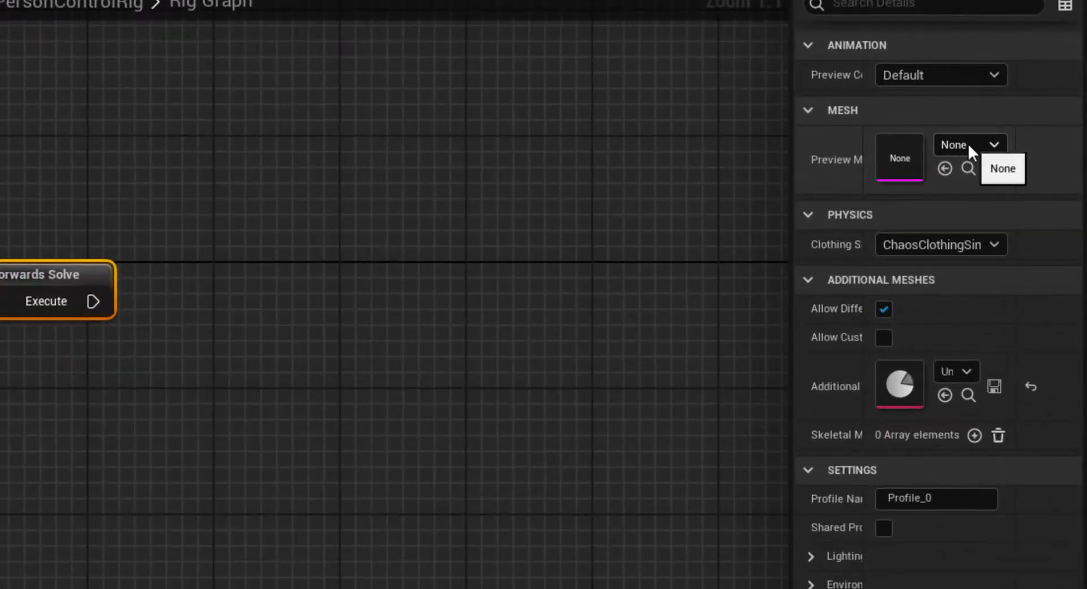
pyautogui.click(1020, 167)
pyautogui.click(904, 306)
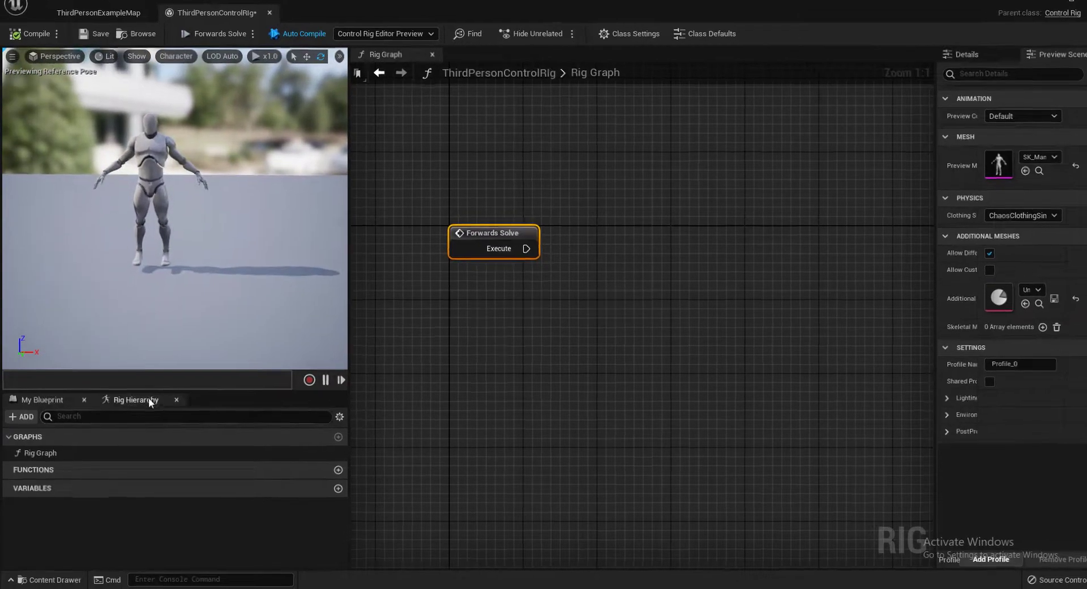
# Step: Import the bone hierarchy from the SK_Mannequin skeletal mesh into the rig
pyautogui.click(150, 401)
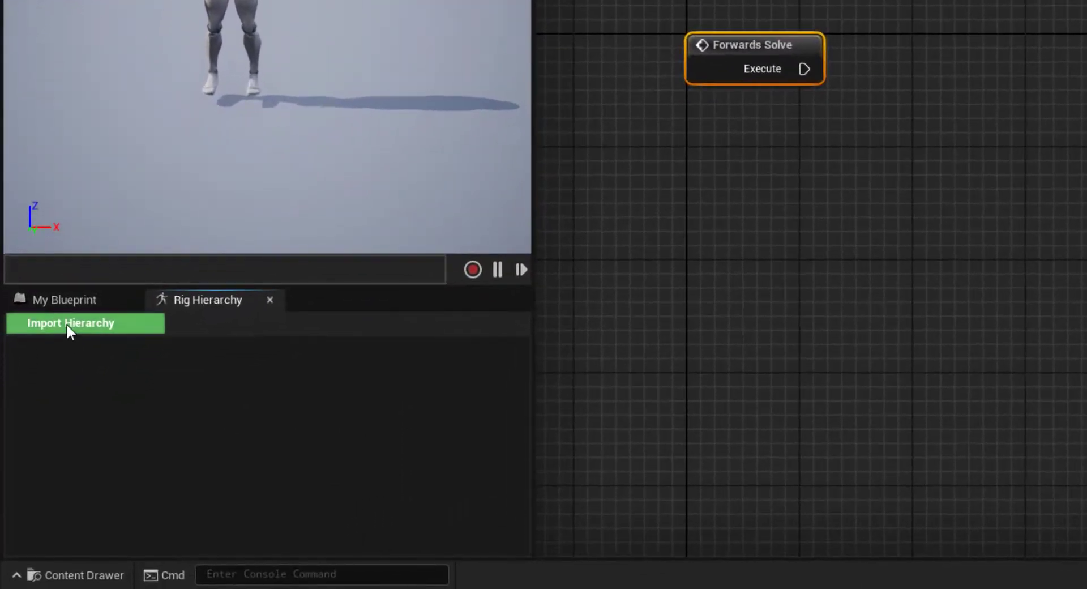
pyautogui.click(45, 416)
pyautogui.click(952, 164)
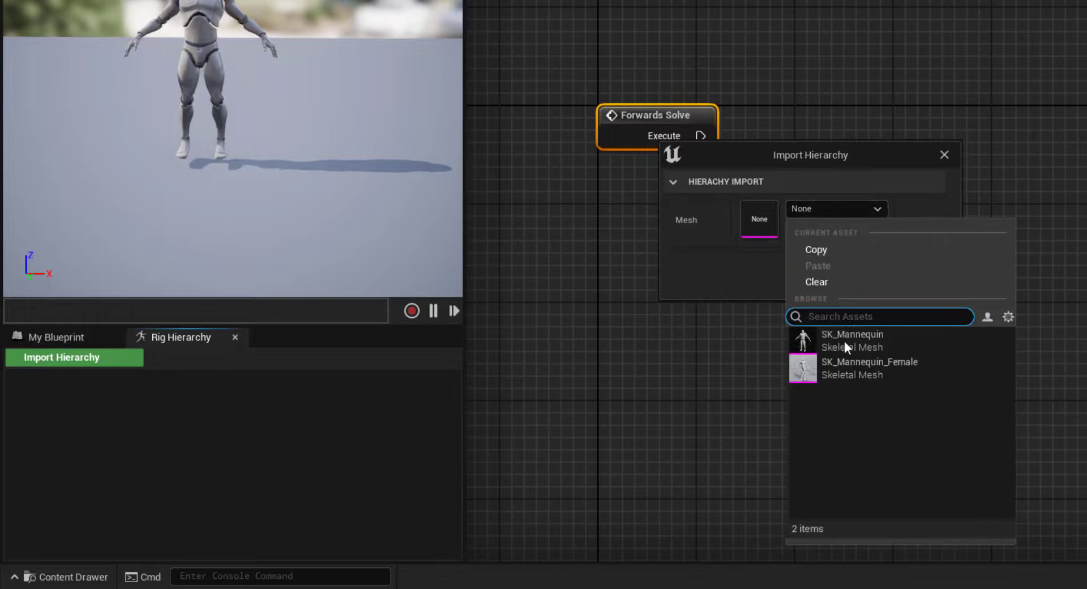
pyautogui.click(952, 303)
pyautogui.click(926, 290)
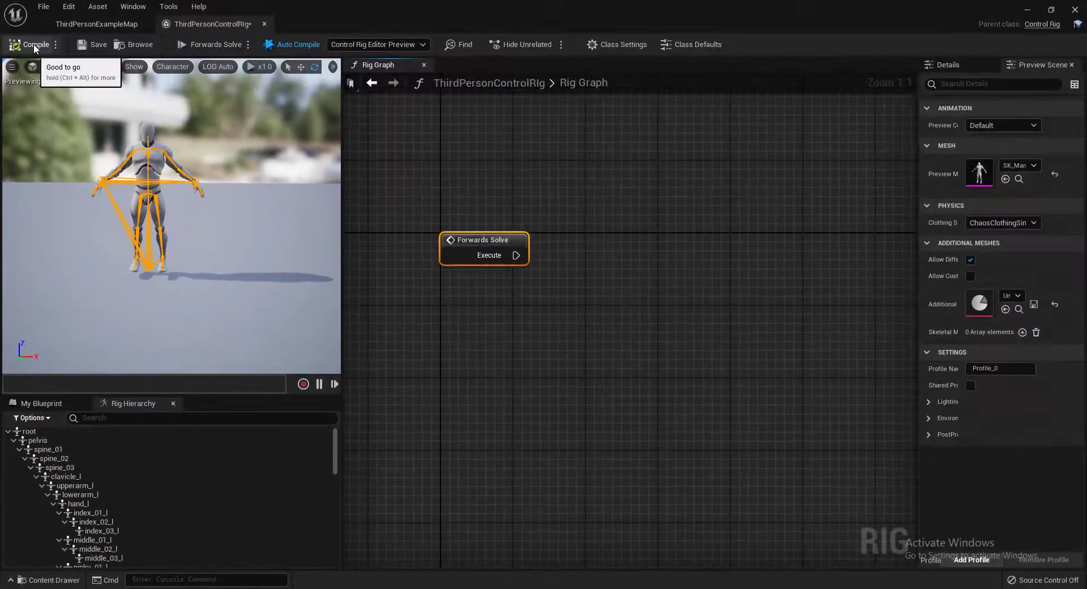
# Step: Deselect the imported bones and collapse the hierarchy under the root bone
pyautogui.click(278, 137)
pyautogui.moveTo(278, 137)
pyautogui.mouseDown(button='right')
pyautogui.moveTo(249, 122)
pyautogui.moveTo(266, 127)
pyautogui.mouseUp(button='right')
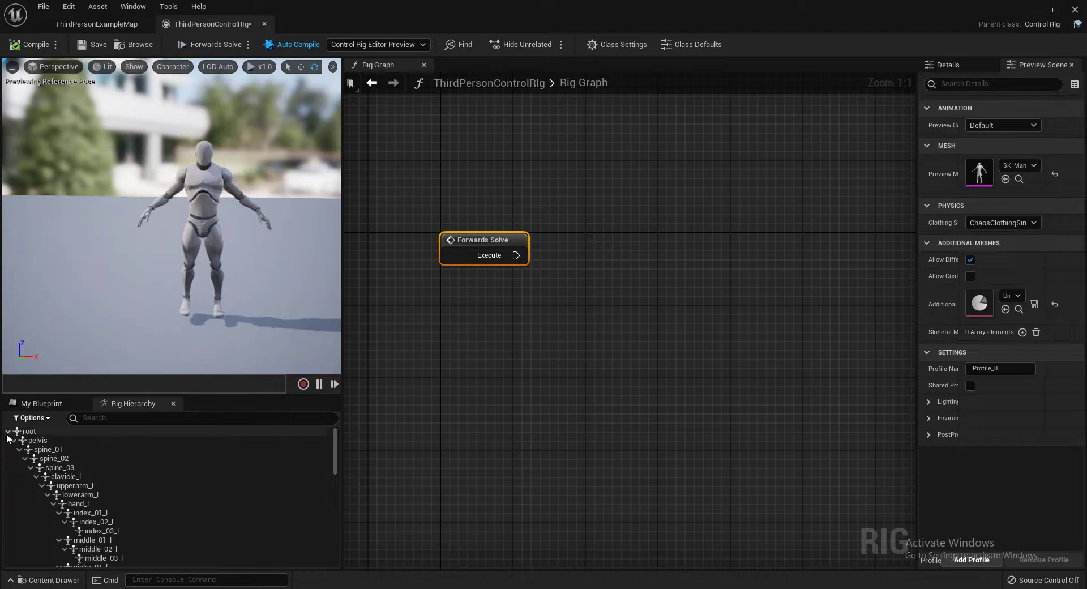
pyautogui.click(8, 431)
pyautogui.scroll(-5, 500, 338)
pyautogui.scroll(5, 575, 284)
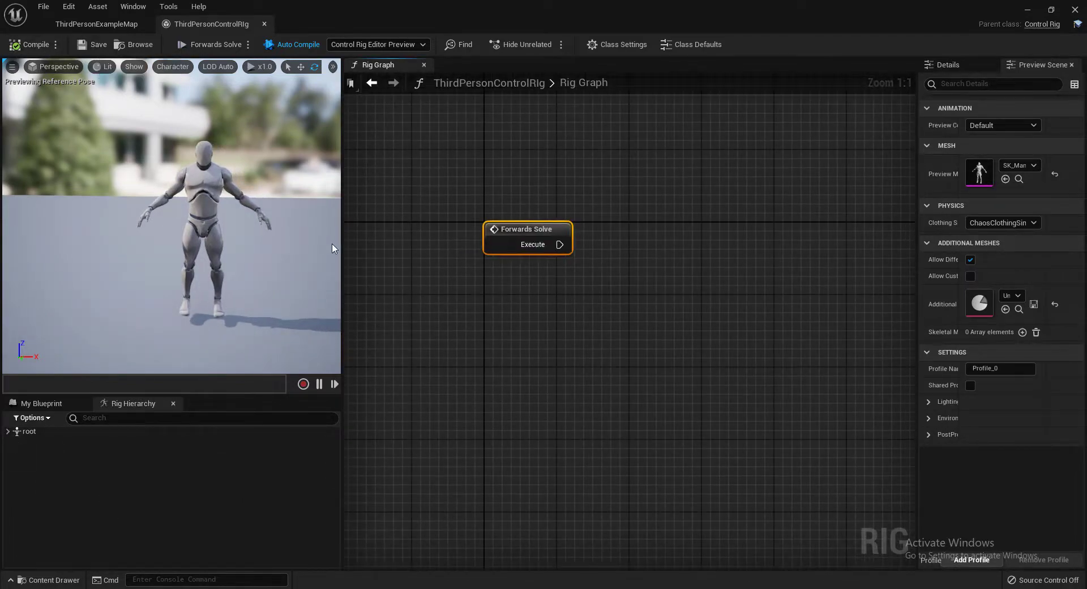
pyautogui.moveTo(287, 247); pyautogui.dragTo(280, 248, button='right')
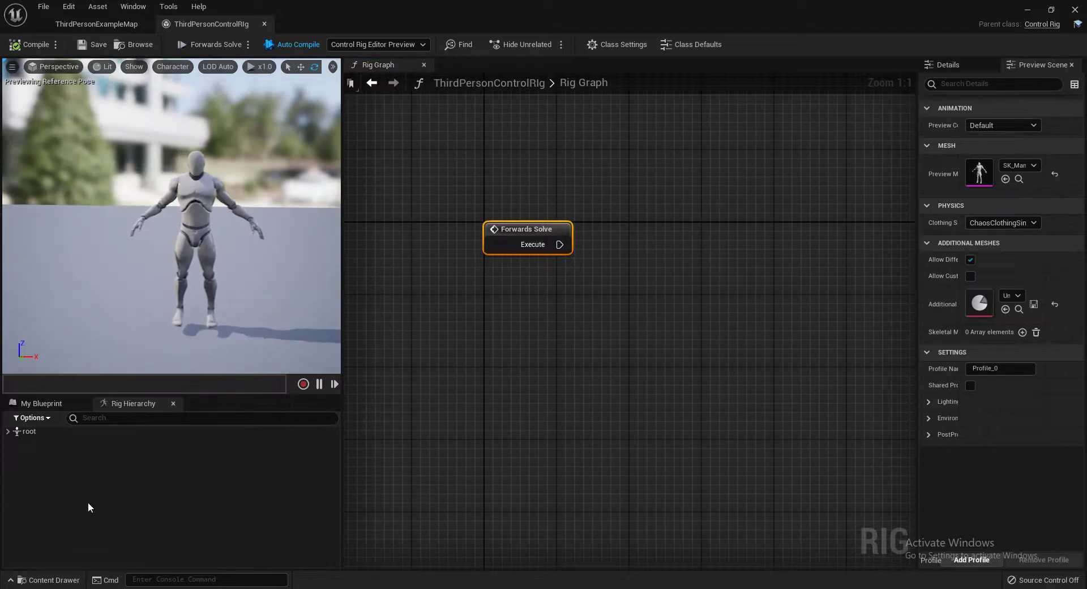
# Step: Add a new control at the top level of the rig hierarchy and name it LookAtControl
pyautogui.rightClick(88, 502)
pyautogui.moveTo(166, 263)
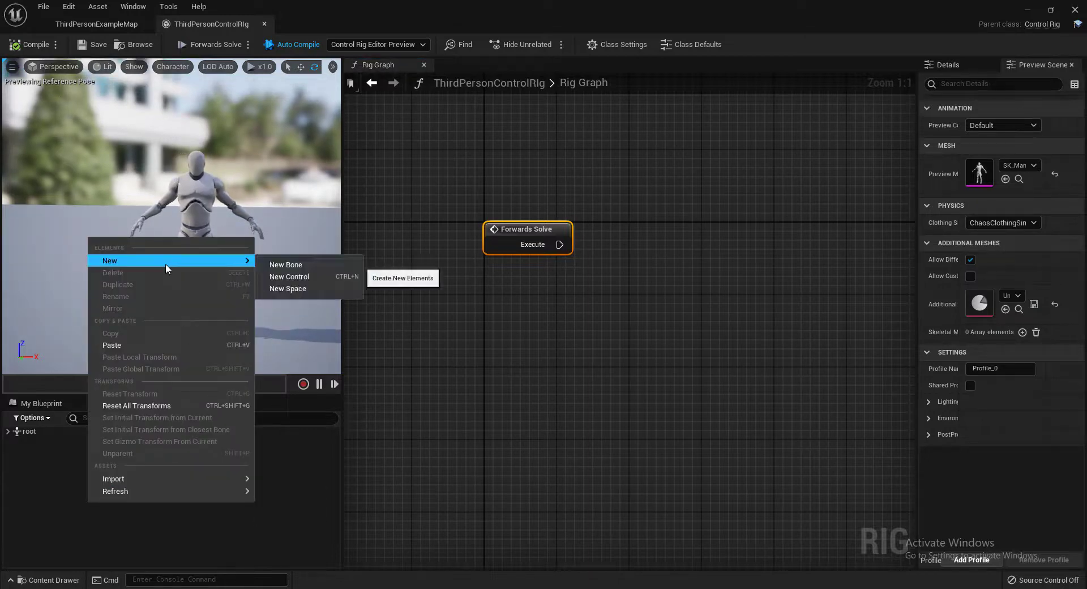
pyautogui.click(300, 277)
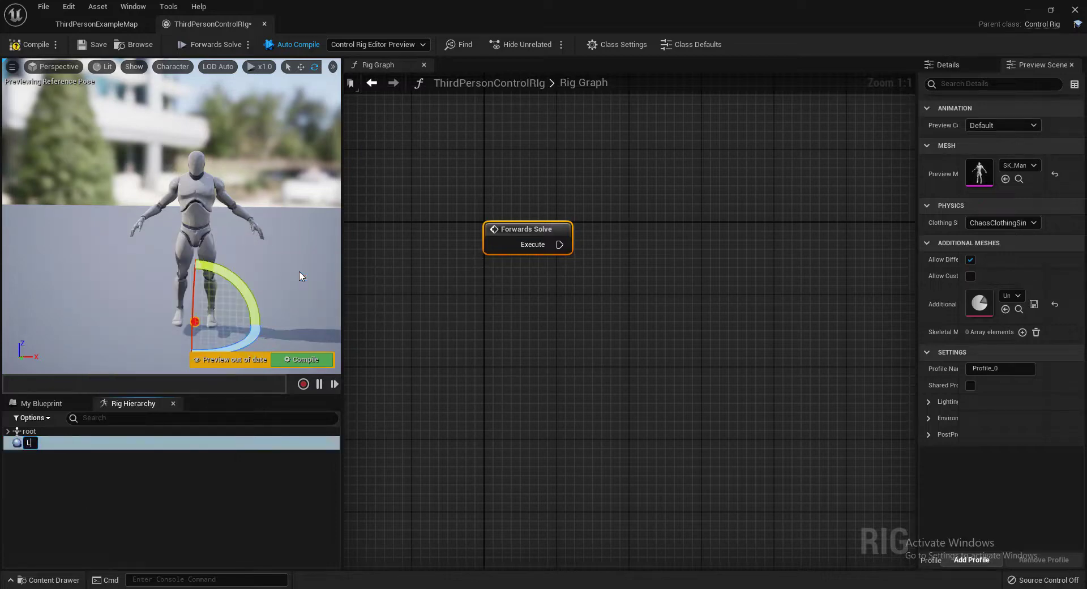
pyautogui.write('LookAtControl')
pyautogui.press('Return')
pyautogui.click(189, 520)
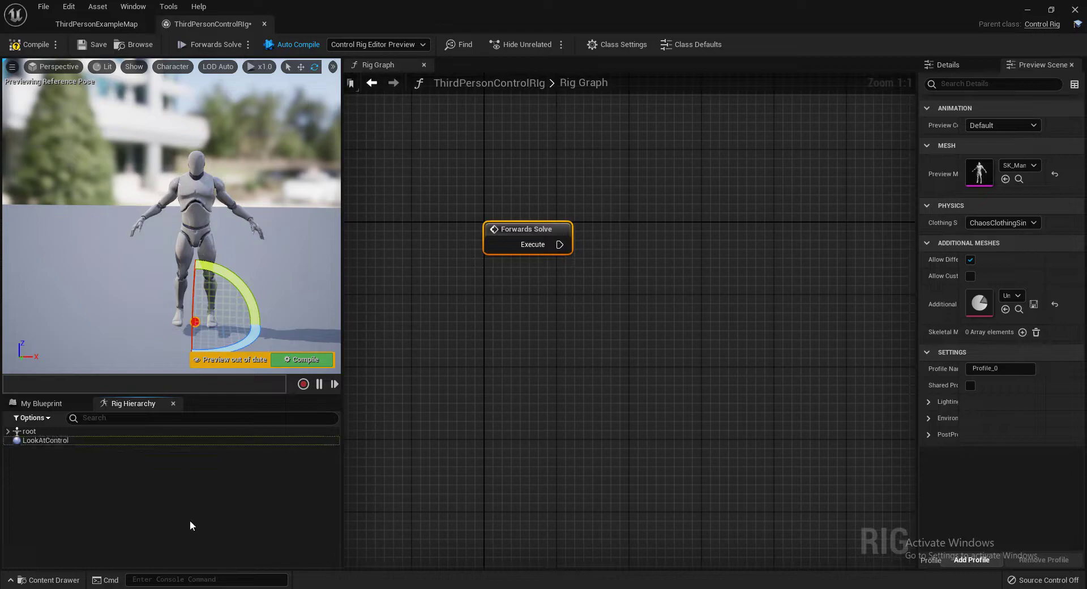
# Step: Set the gizmo shape of LookAtControl to Arrow_Solid
pyautogui.click(98, 441)
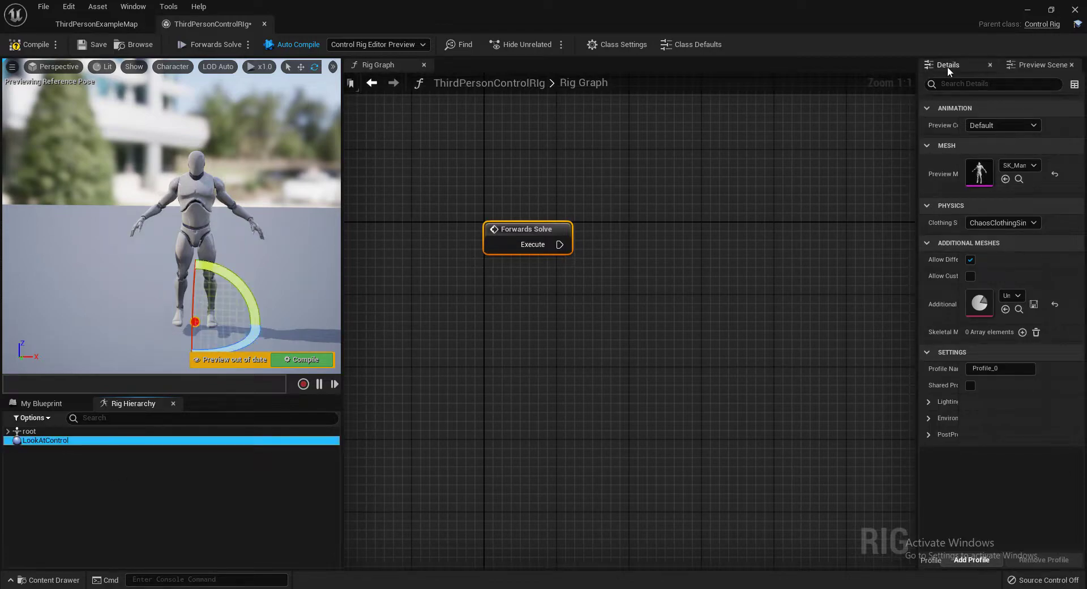
pyautogui.click(947, 66)
pyautogui.scroll(-5, 1003, 340)
pyautogui.click(999, 469)
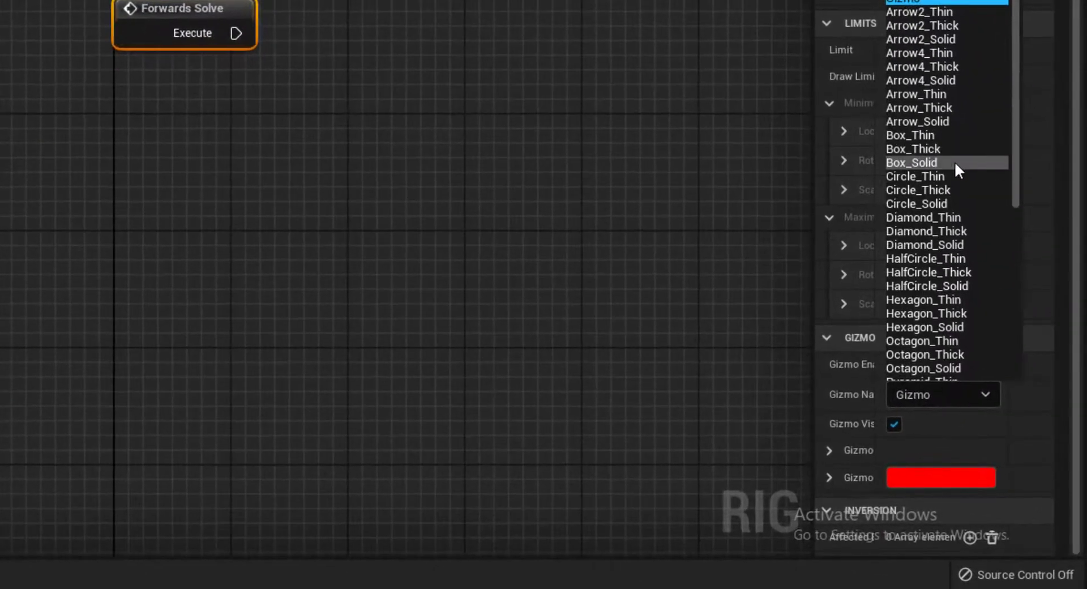
pyautogui.click(929, 121)
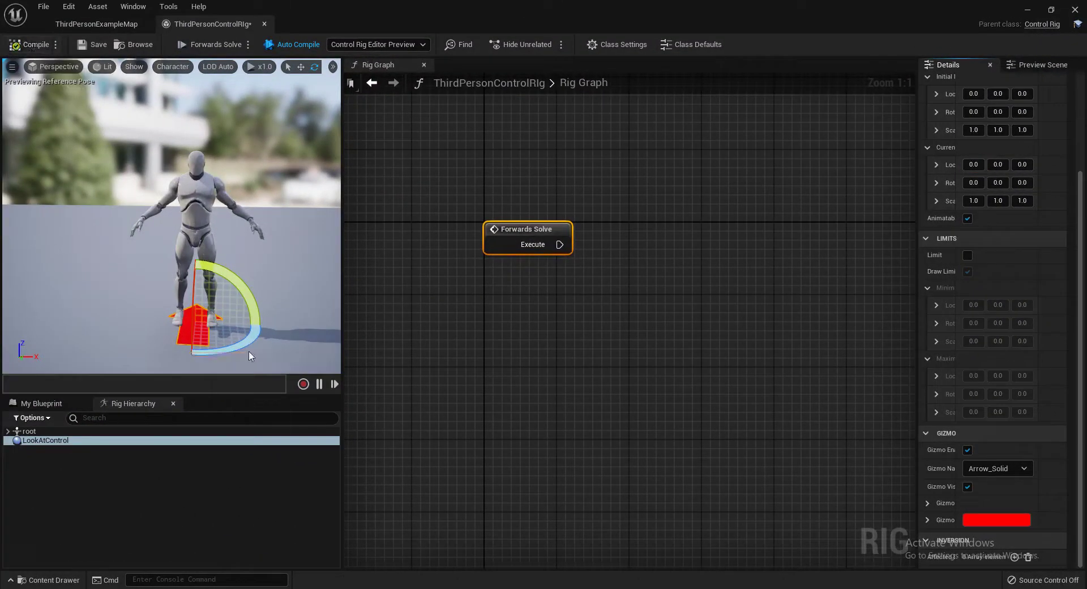
# Step: Rotate LookAtControl 90 degrees about X and move it up in front of the mannequin's head
pyautogui.moveTo(249, 356); pyautogui.dragTo(283, 363, button='right')
pyautogui.moveTo(136, 276); pyautogui.dragTo(163, 324)
pyautogui.press('w')
pyautogui.moveTo(163, 324); pyautogui.dragTo(210, 324, button='right')
pyautogui.moveTo(127, 334); pyautogui.dragTo(143, 151)
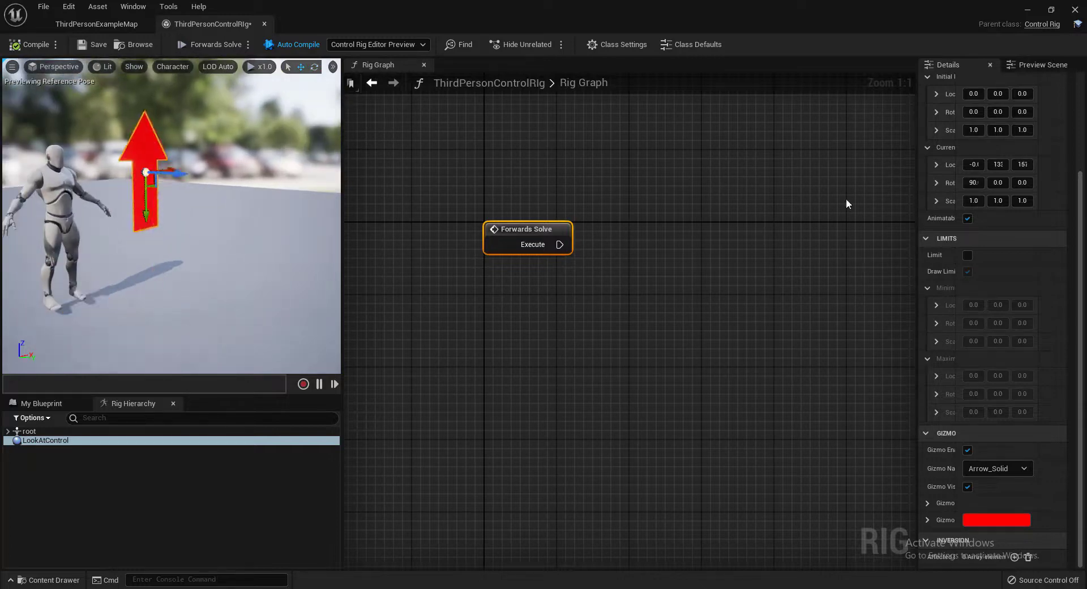
# Step: Set the offset scale of LookAtControl to 0.25 on all three axes
pyautogui.scroll(5, 998, 199)
pyautogui.click(977, 196)
pyautogui.write('.25')
pyautogui.press('Tab')
pyautogui.write('.25')
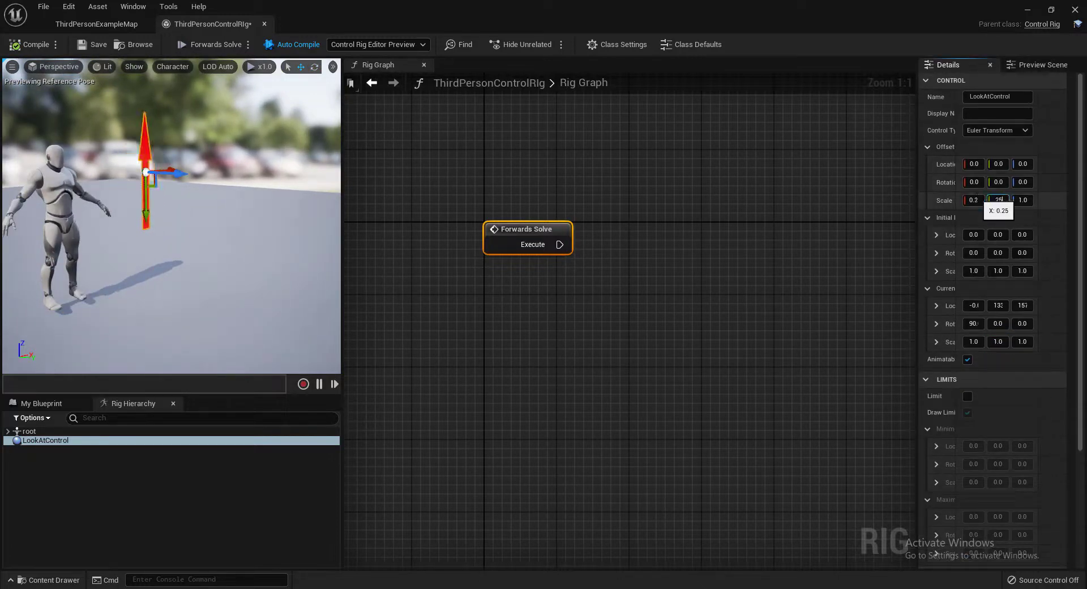
pyautogui.press('Tab')
pyautogui.write('.25+')
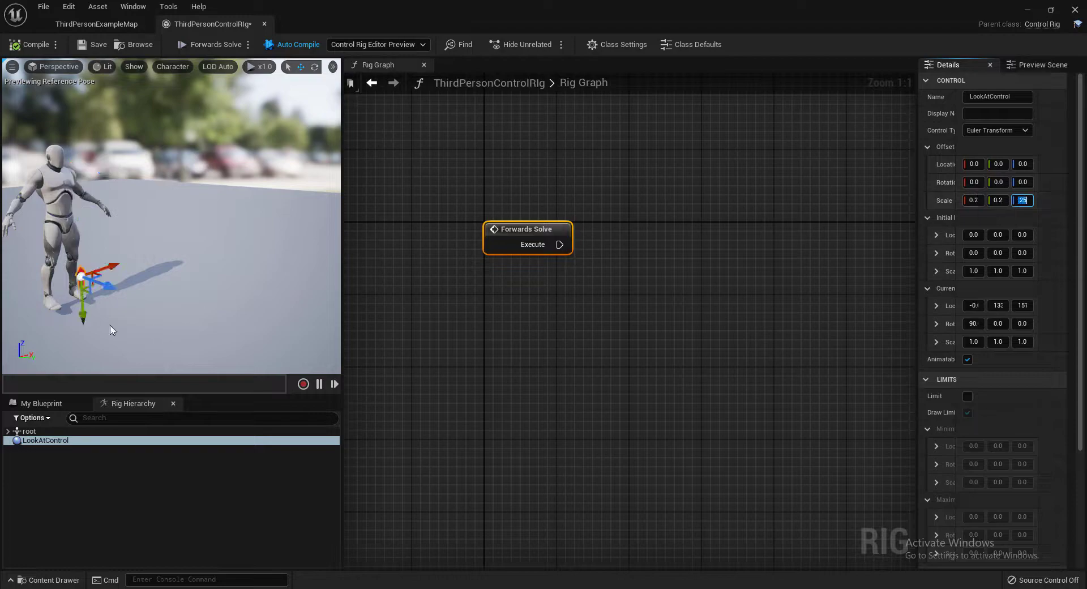
# Step: Move LookAtControl out in front of the mannequin's upper legs and set its initial transform from the current one
pyautogui.moveTo(111, 283); pyautogui.dragTo(229, 319)
pyautogui.moveTo(343, 277); pyautogui.dragTo(380, 283)
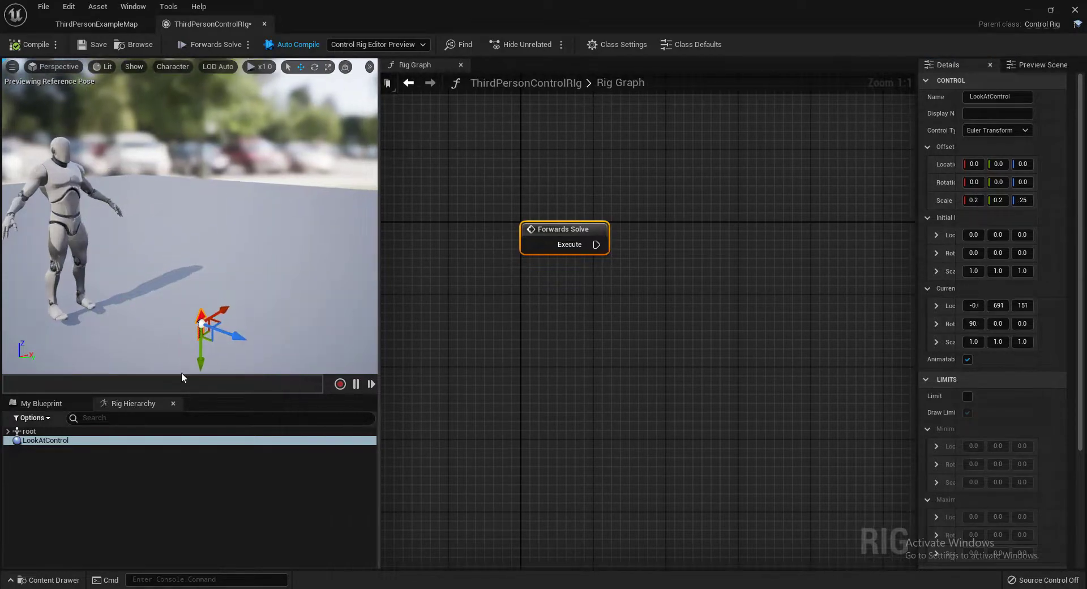
pyautogui.moveTo(201, 215); pyautogui.dragTo(201, 203)
pyautogui.moveTo(201, 203); pyautogui.dragTo(114, 207, button='right')
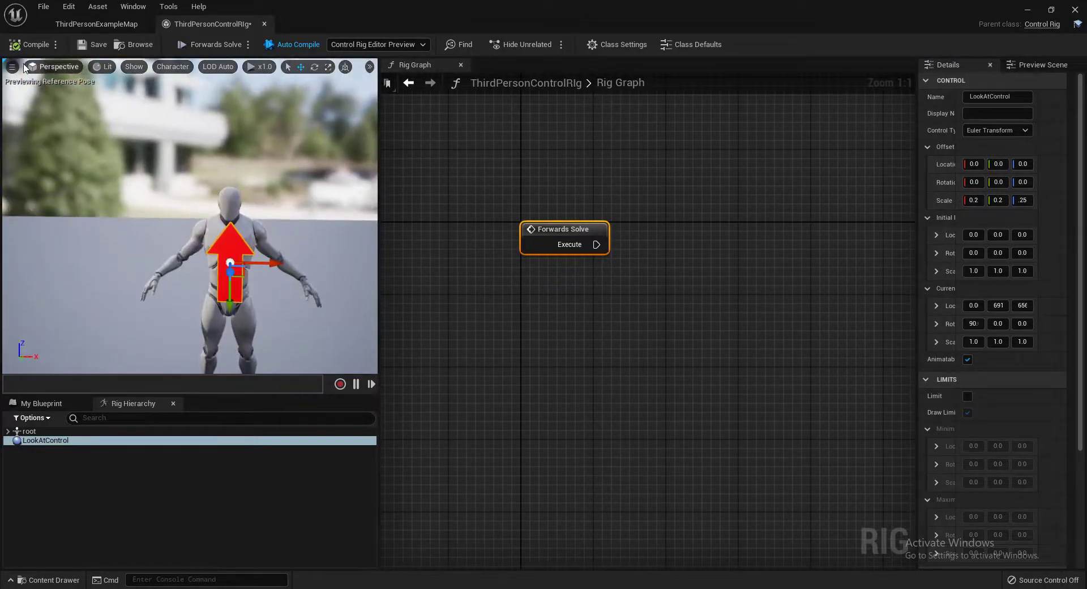
pyautogui.moveTo(171, 140); pyautogui.dragTo(158, 156, button='right')
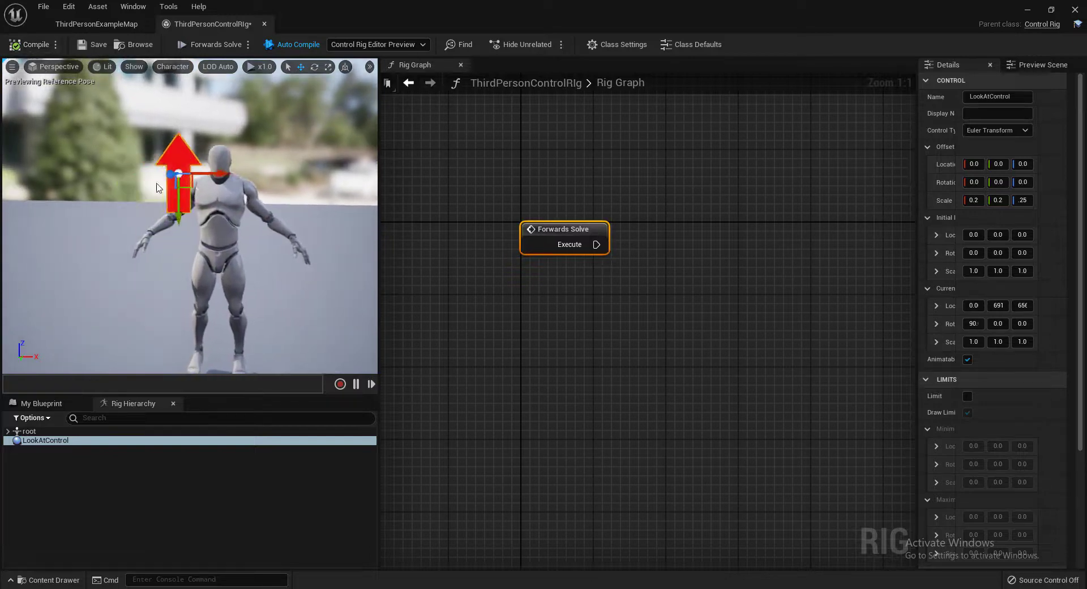
pyautogui.moveTo(183, 201); pyautogui.dragTo(191, 303)
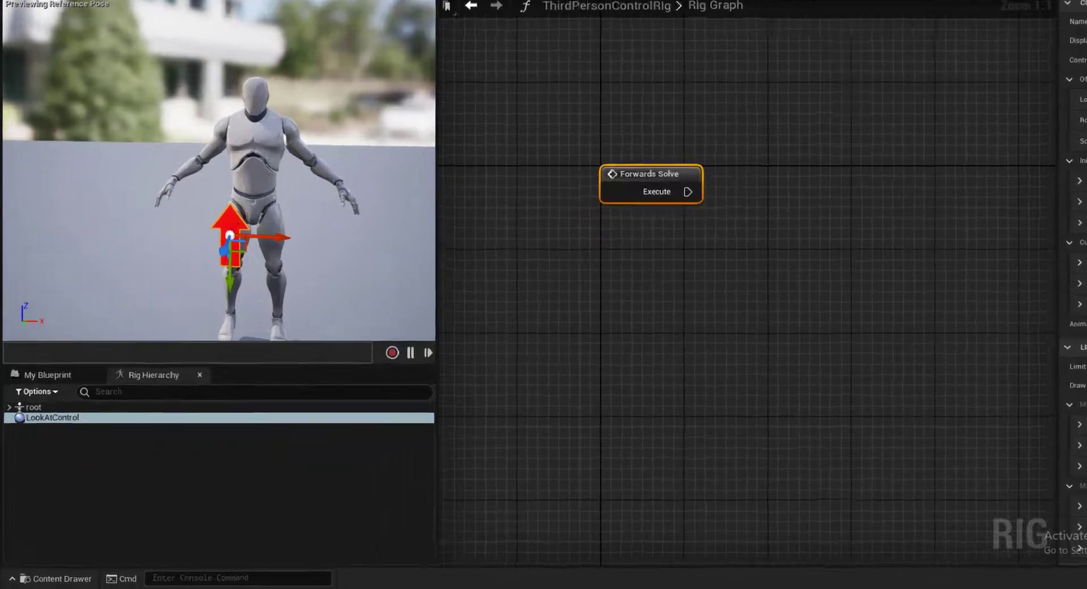
pyautogui.rightClick(226, 421)
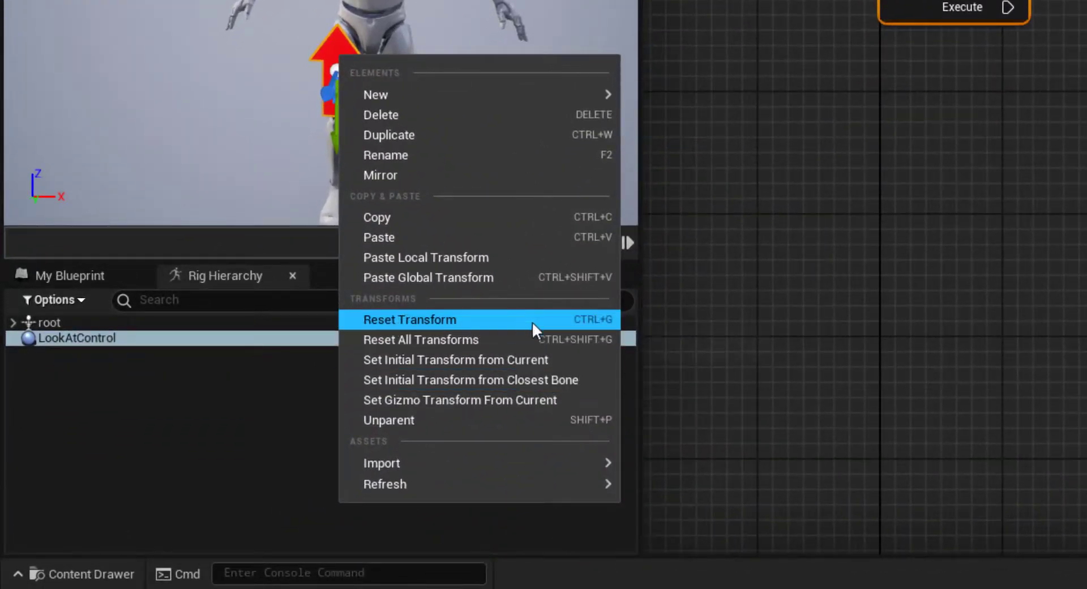
pyautogui.click(506, 360)
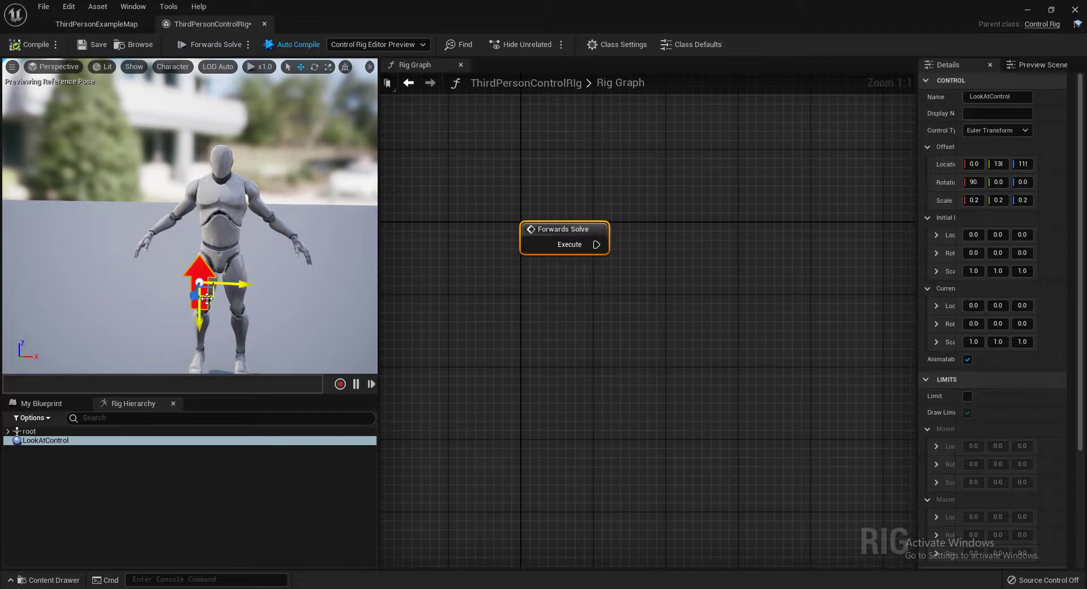
# Step: Switch the viewport to world-space axes, compile the rig, and raise LookAtControl to the mannequin's chest height
pyautogui.moveTo(207, 299); pyautogui.dragTo(218, 187)
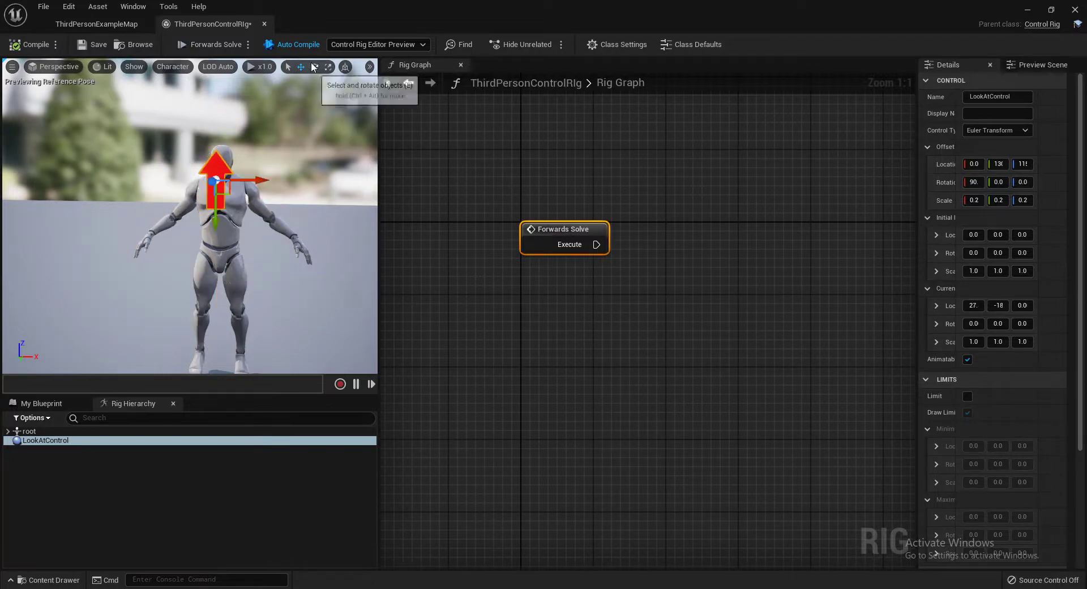
pyautogui.click(344, 68)
pyautogui.click(33, 48)
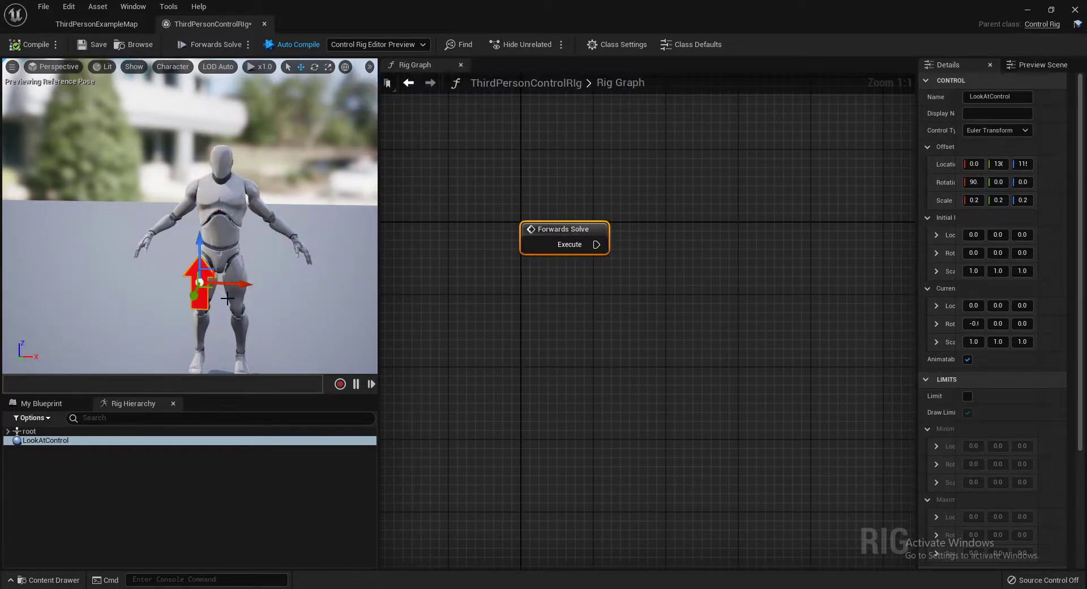
pyautogui.moveTo(207, 272); pyautogui.dragTo(217, 217)
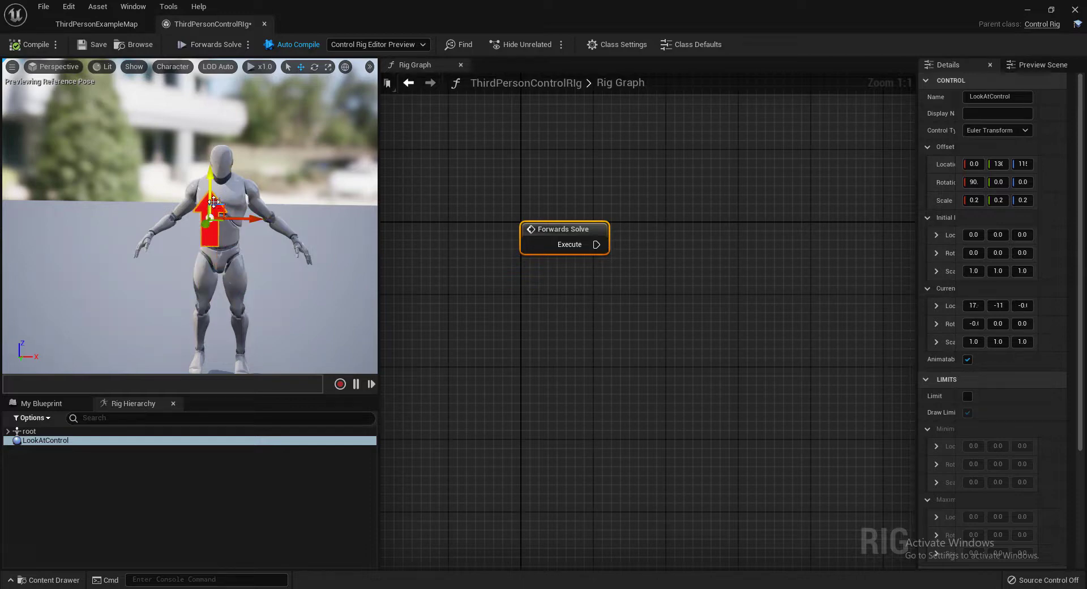
pyautogui.rightClick(213, 202)
pyautogui.click(303, 408)
# Step: Add an Aim node to the rig graph after Forwards Solve and line it up beside that node
pyautogui.moveTo(272, 203); pyautogui.dragTo(289, 212, button='right')
pyautogui.scroll(-6, 555, 363)
pyautogui.moveTo(555, 360); pyautogui.dragTo(553, 252, button='right')
pyautogui.scroll(4, 522, 281)
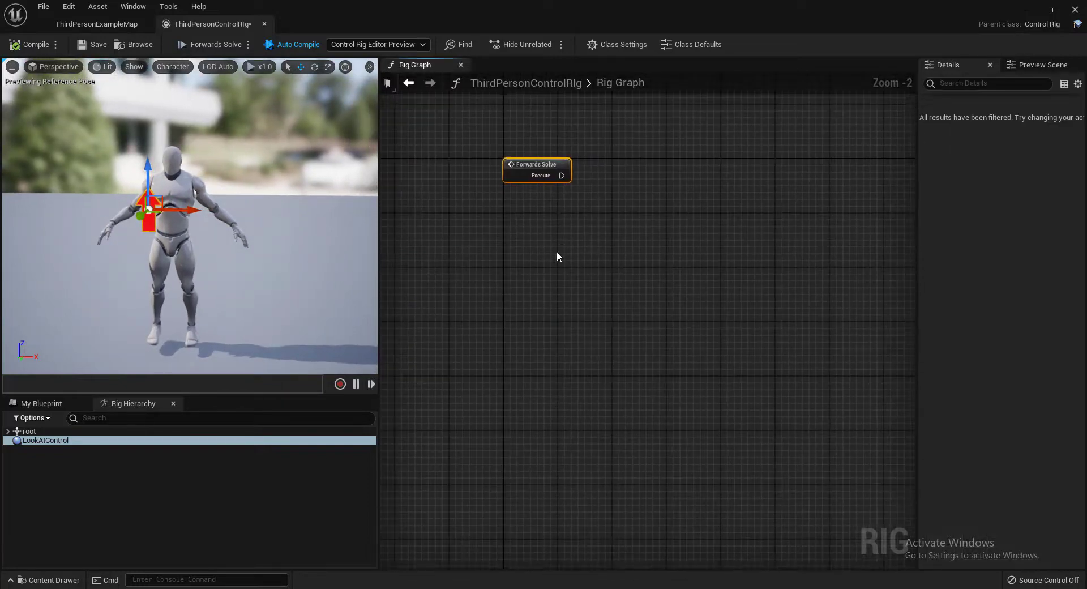
pyautogui.moveTo(272, 157); pyautogui.dragTo(303, 159, button='right')
pyautogui.rightClick(583, 229)
pyautogui.write('aim')
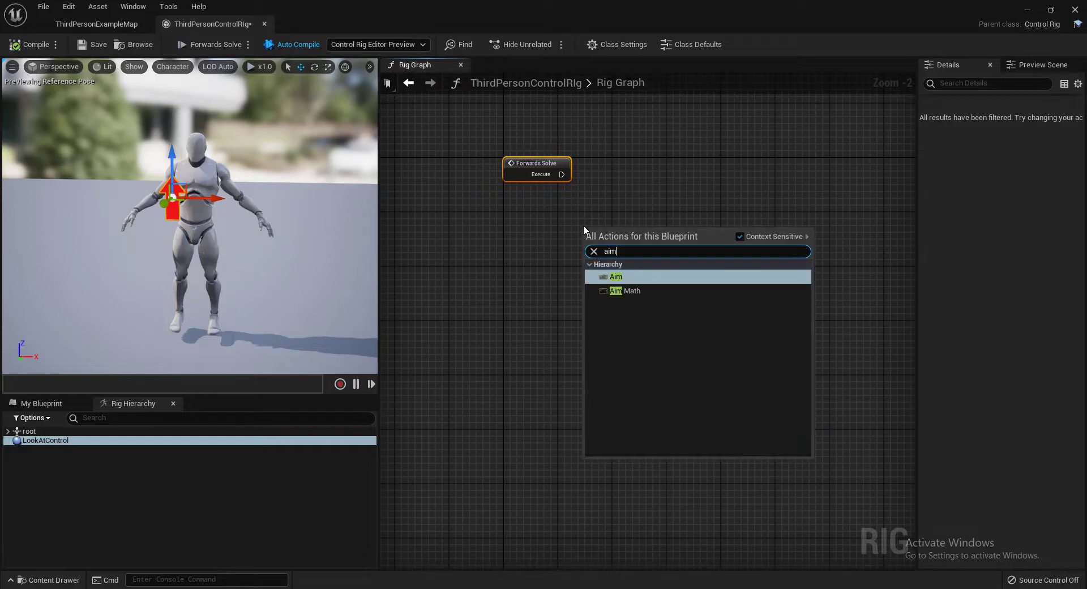
pyautogui.press('Return')
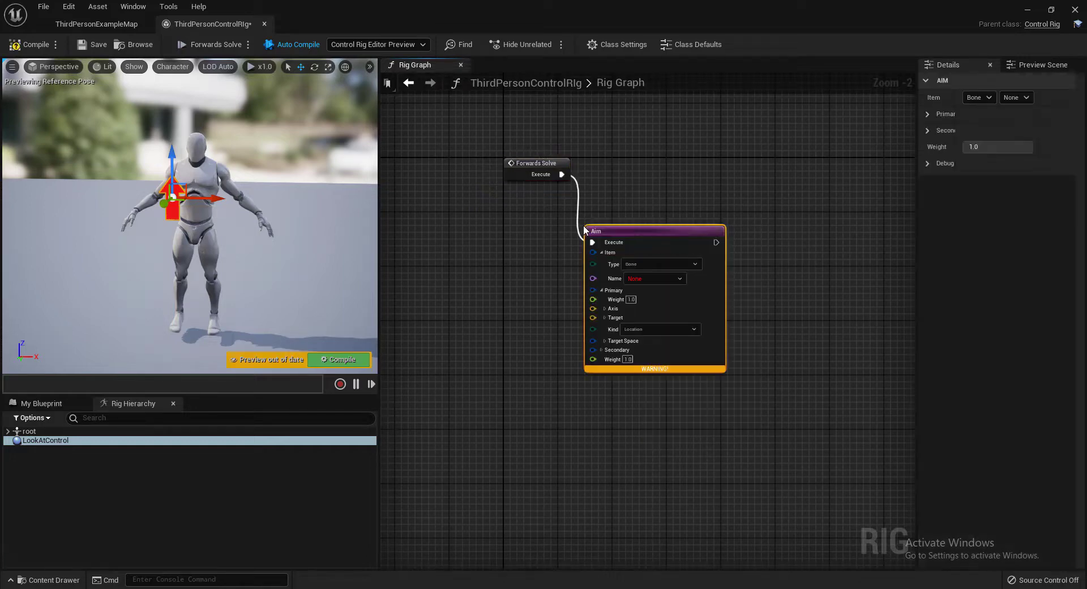
pyautogui.moveTo(620, 229); pyautogui.dragTo(731, 149)
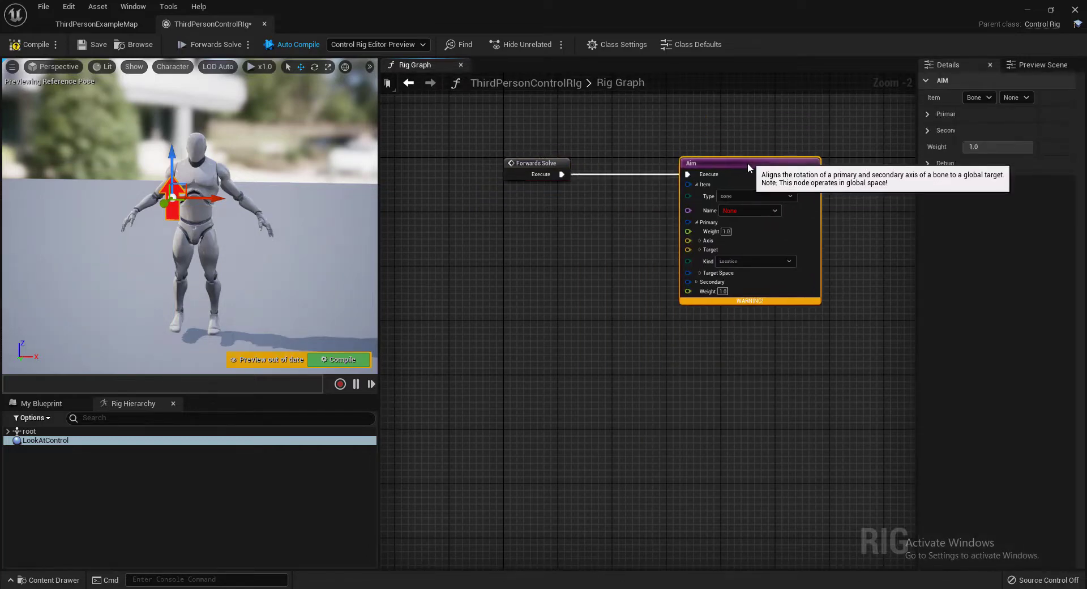
# Step: Expand the Aim node's Secondary section and its Primary Axis and Target values
pyautogui.scroll(2, 631, 219)
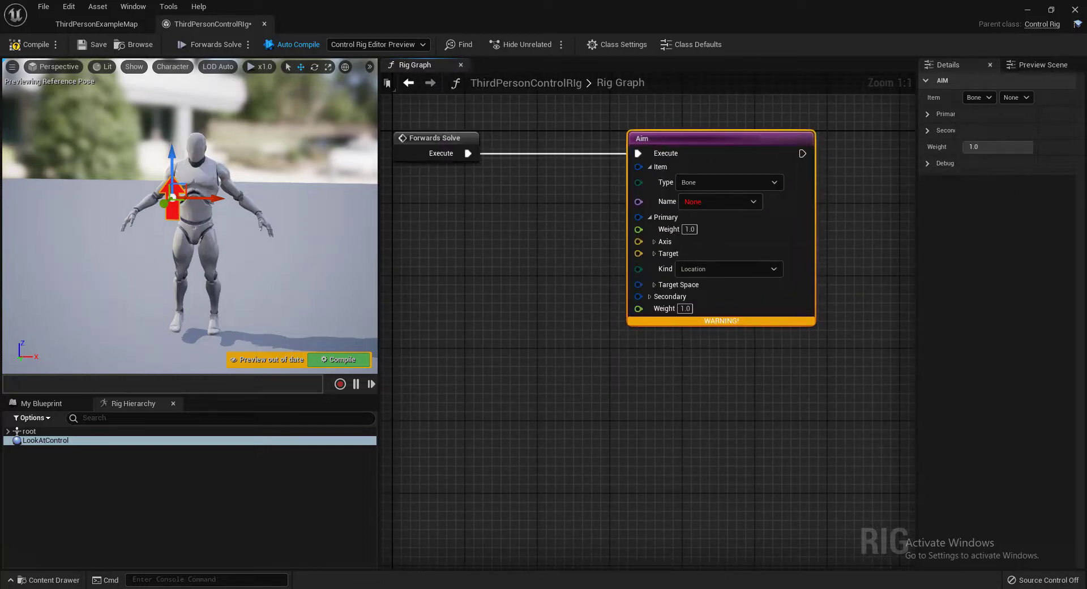
pyautogui.scroll(-1, 600, 242)
pyautogui.scroll(1, 600, 242)
pyautogui.moveTo(573, 224); pyautogui.dragTo(535, 228, button='right')
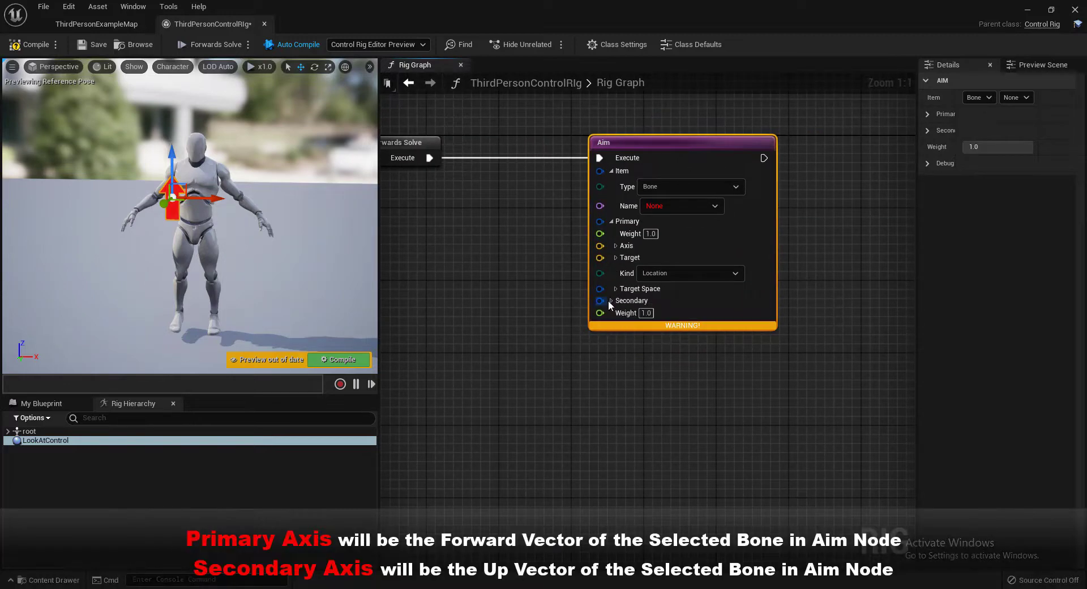
pyautogui.click(611, 301)
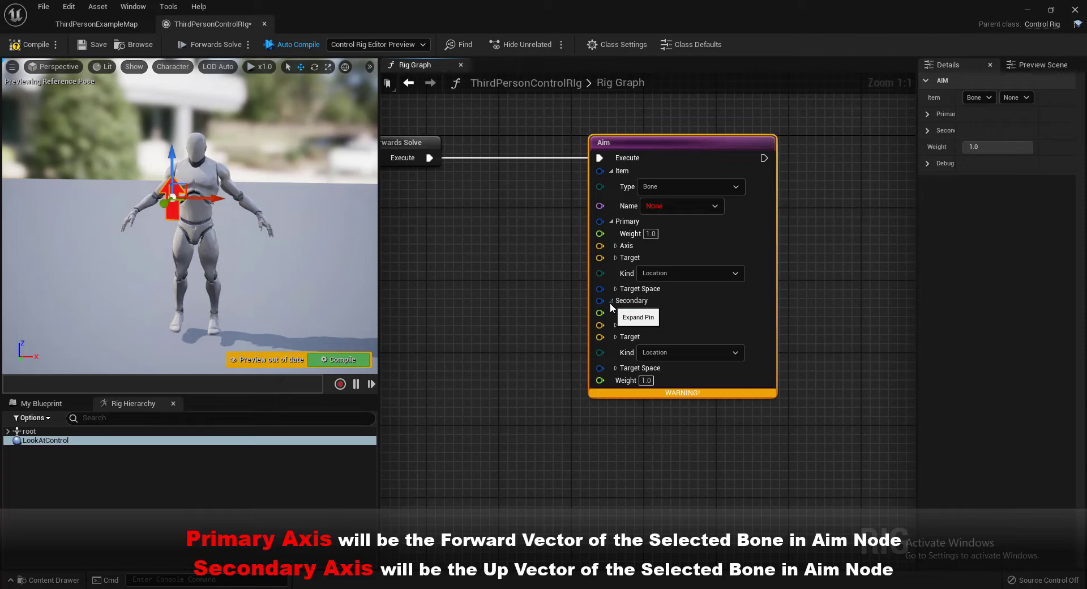
pyautogui.click(615, 246)
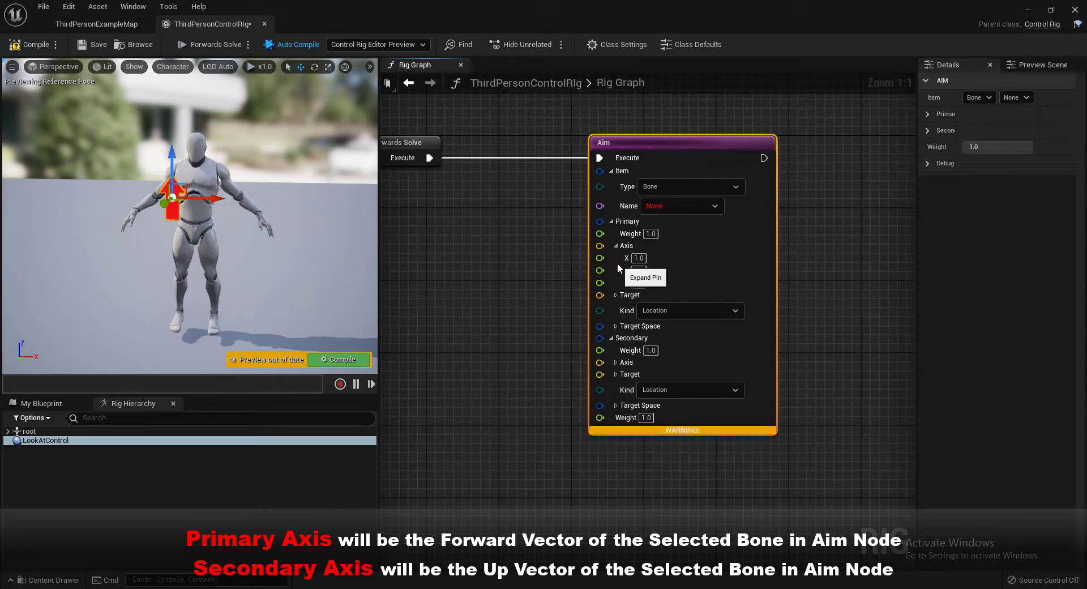
pyautogui.click(616, 295)
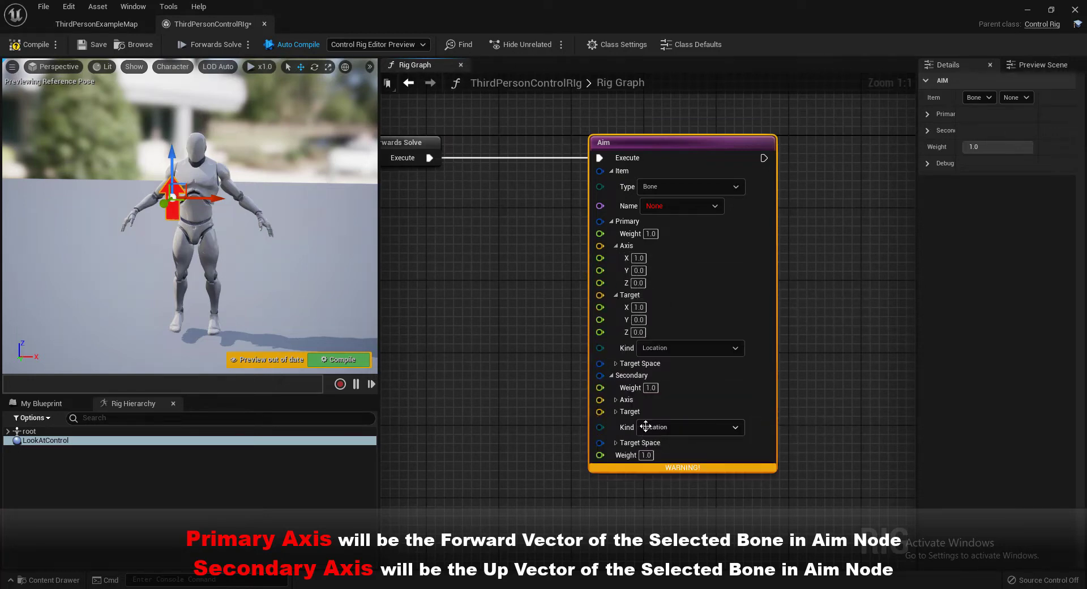
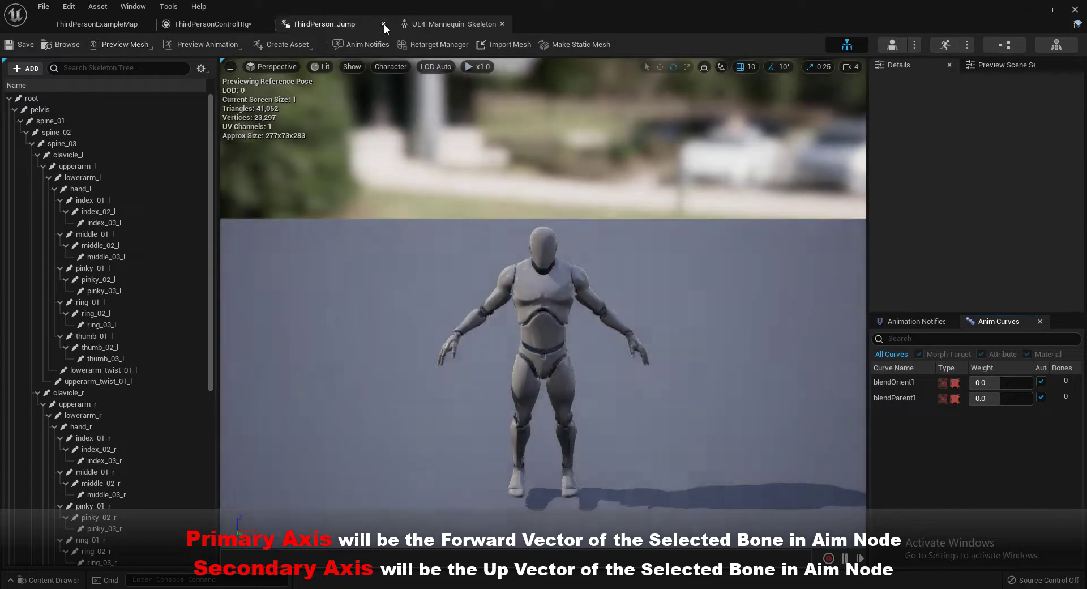
# Step: Close the ThirdPerson_Jump asset, select the head bone in UE4_Mannequin_Skeleton, and examine which of its axes point forward and up
pyautogui.click(384, 24)
pyautogui.moveTo(458, 219); pyautogui.dragTo(623, 201, button='right')
pyautogui.press('a')
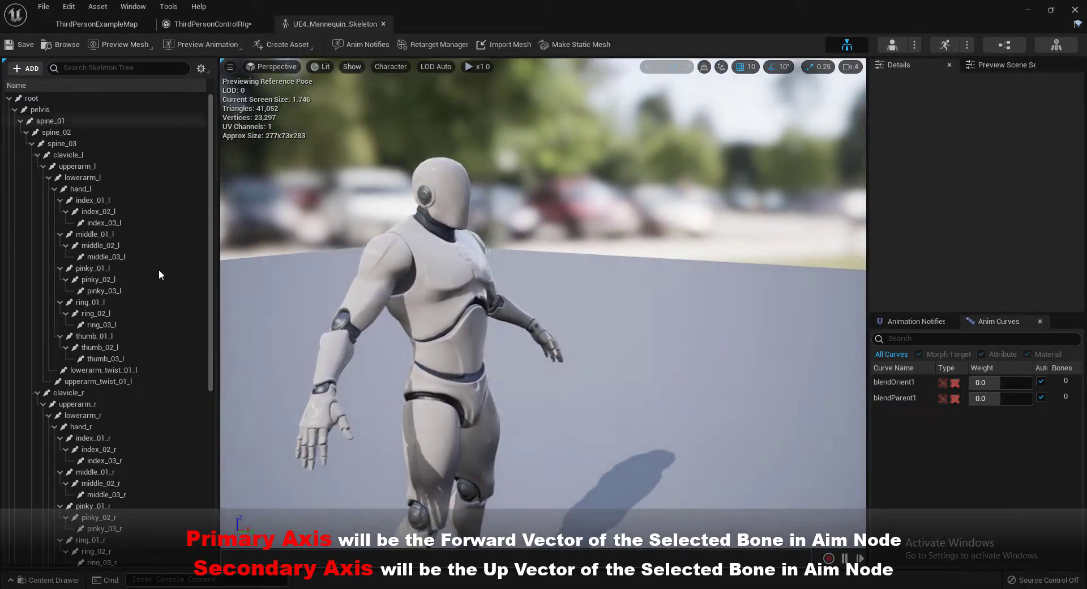
pyautogui.scroll(-7, 165, 309)
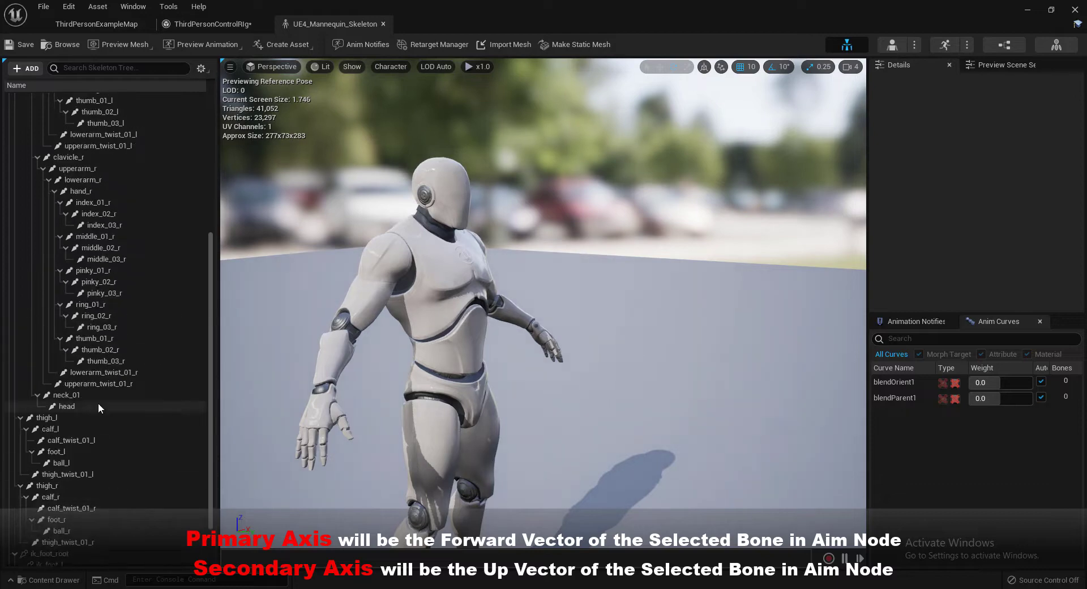
pyautogui.click(135, 406)
pyautogui.click(660, 68)
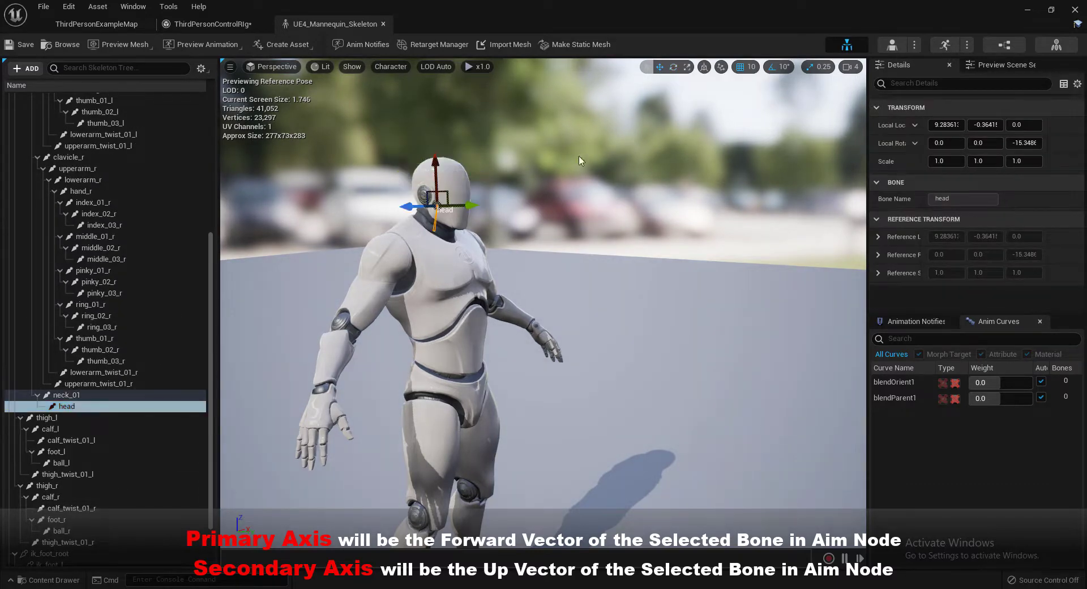
pyautogui.press('f')
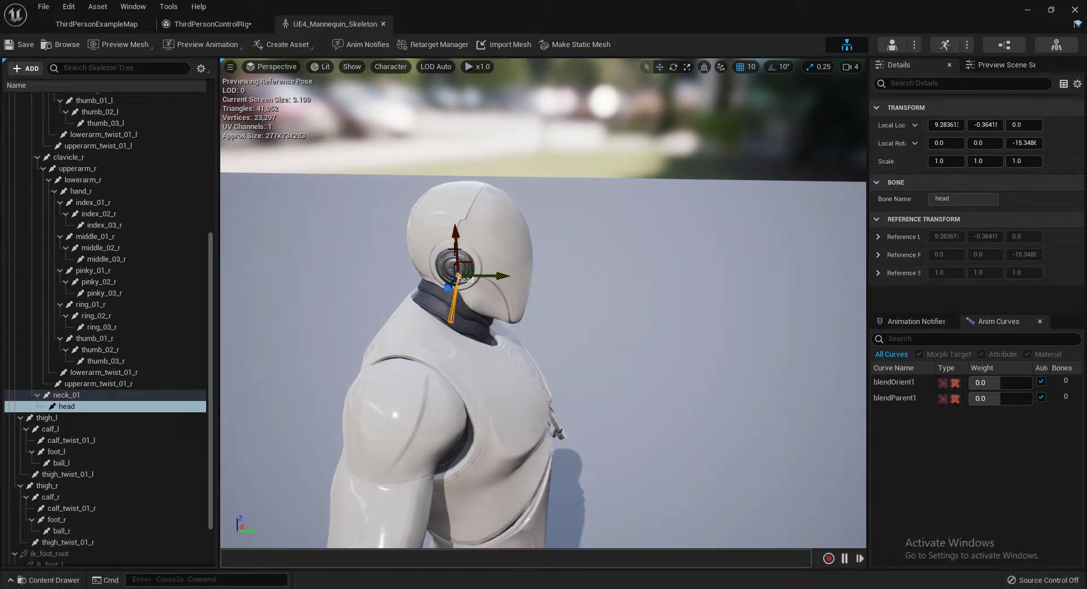
pyautogui.keyDown('alt'); pyautogui.moveTo(529, 267); pyautogui.dragTo(305, 221); pyautogui.keyUp('alt')
# Step: Return to ThirdPersonControlRig and set the Aim node's primary axis to X 0.0, Y 1.0, Z 0.0
pyautogui.click(222, 23)
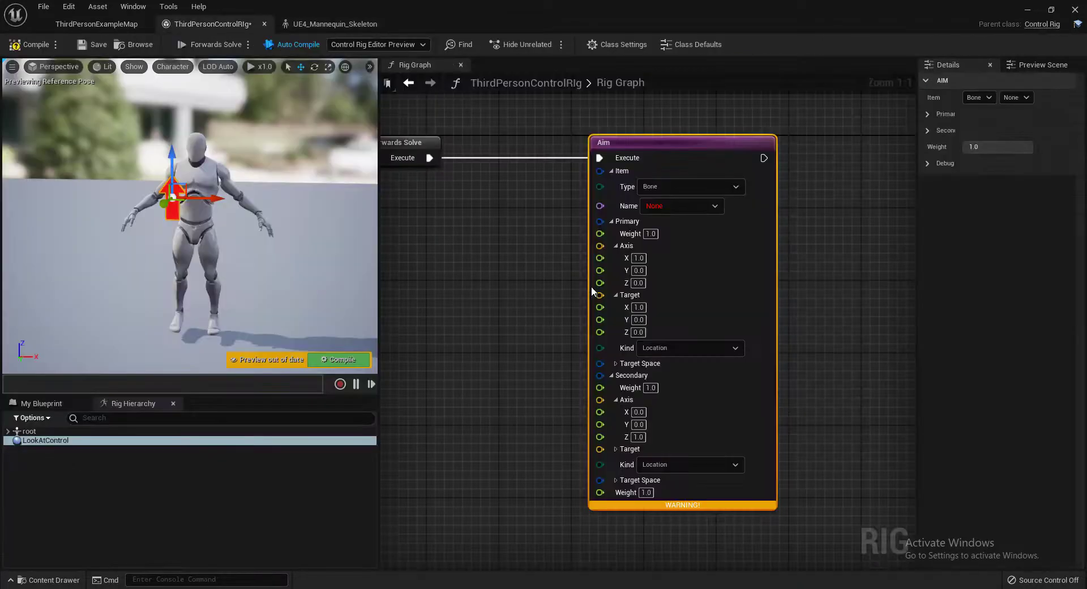
pyautogui.scroll(1, 598, 291)
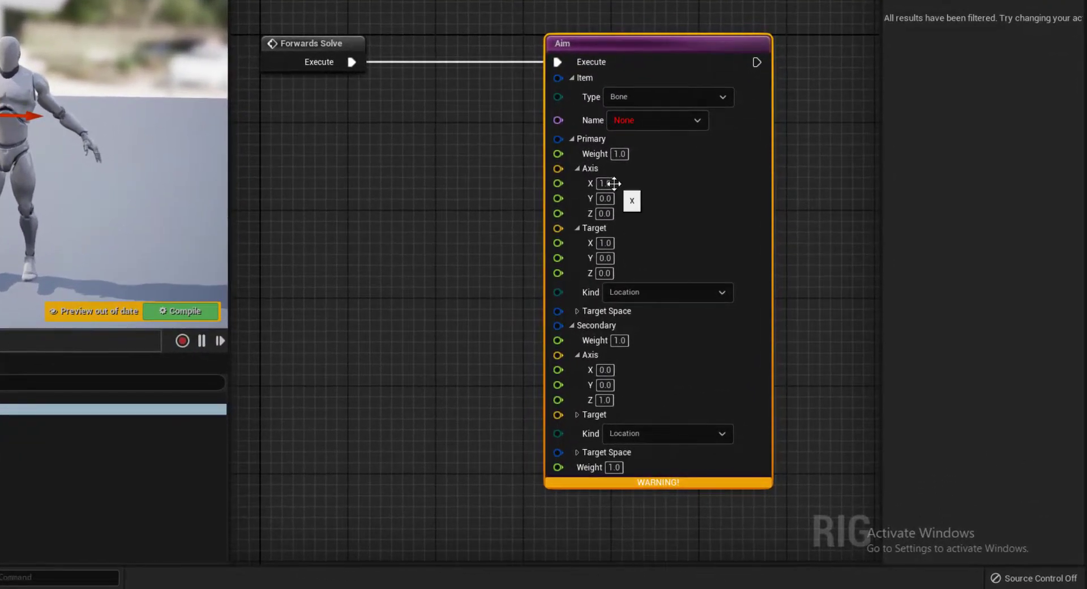
pyautogui.click(689, 253)
pyautogui.click(488, 227)
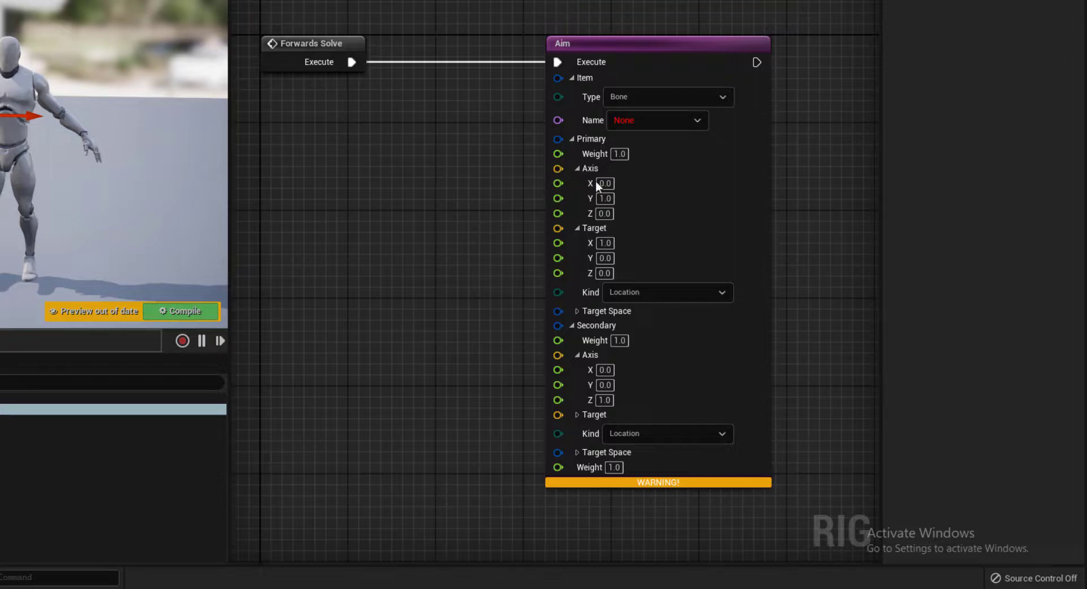
# Step: Choose the head bone as the Aim node's item
pyautogui.click(657, 120)
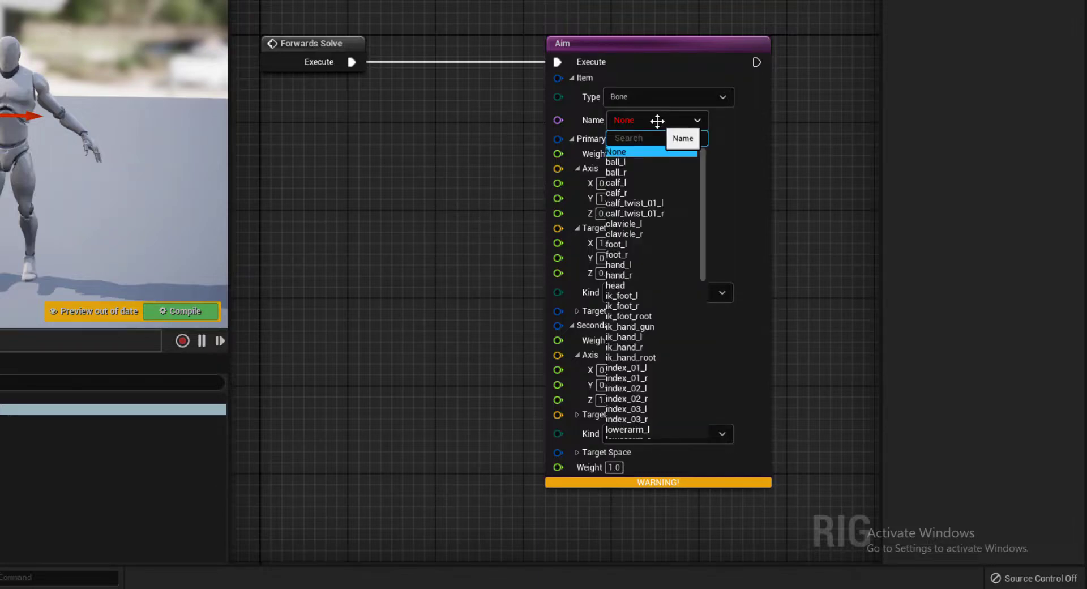
pyautogui.write('hea')
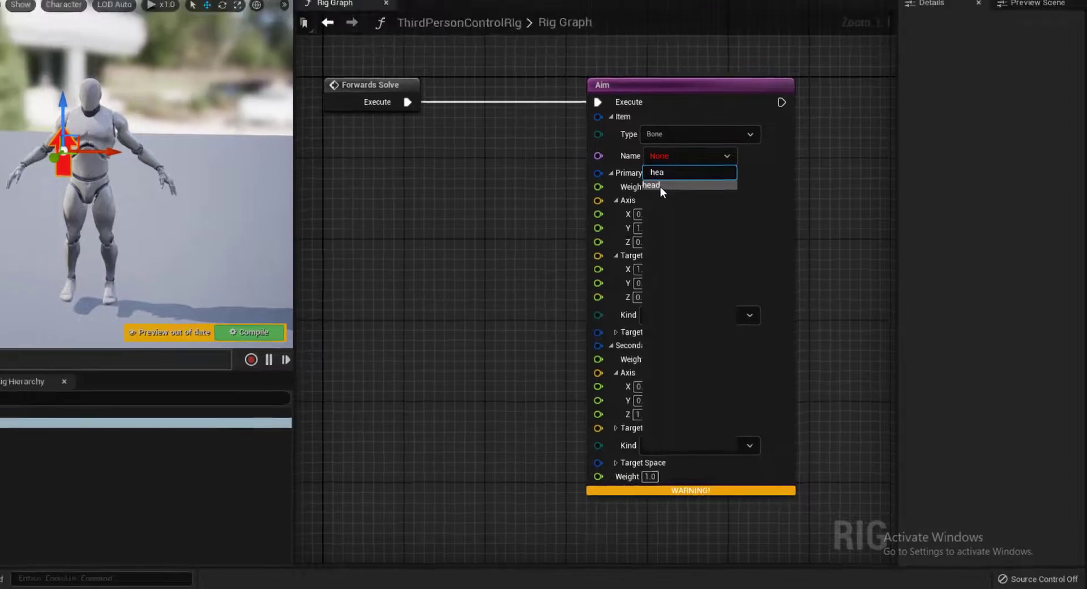
pyautogui.click(620, 152)
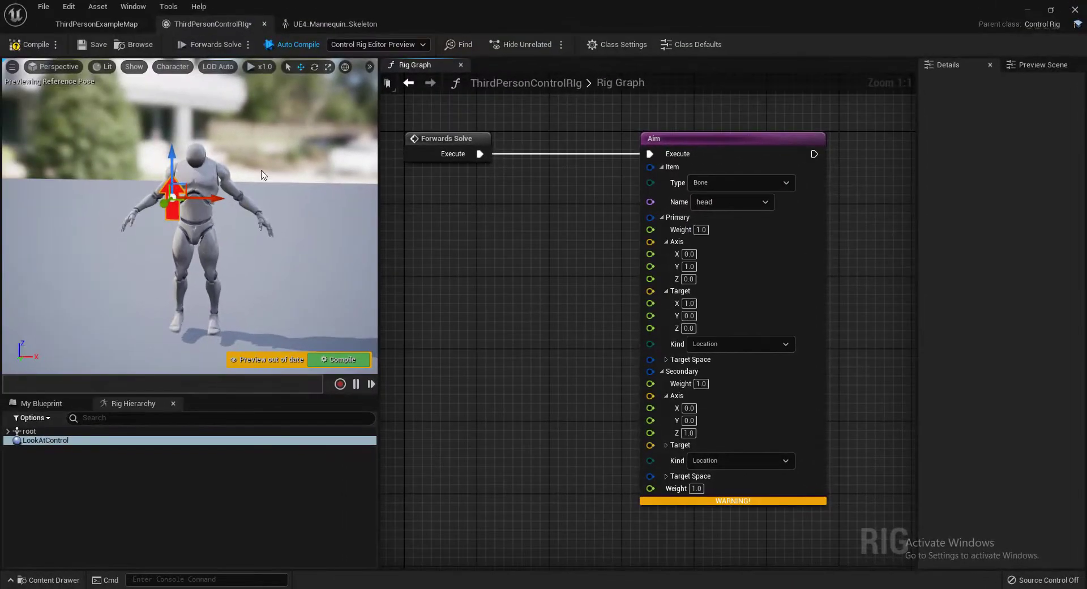
# Step: Recheck the head bone's forward and up axes in UE4_Mannequin_Skeleton from several angles
pyautogui.click(339, 23)
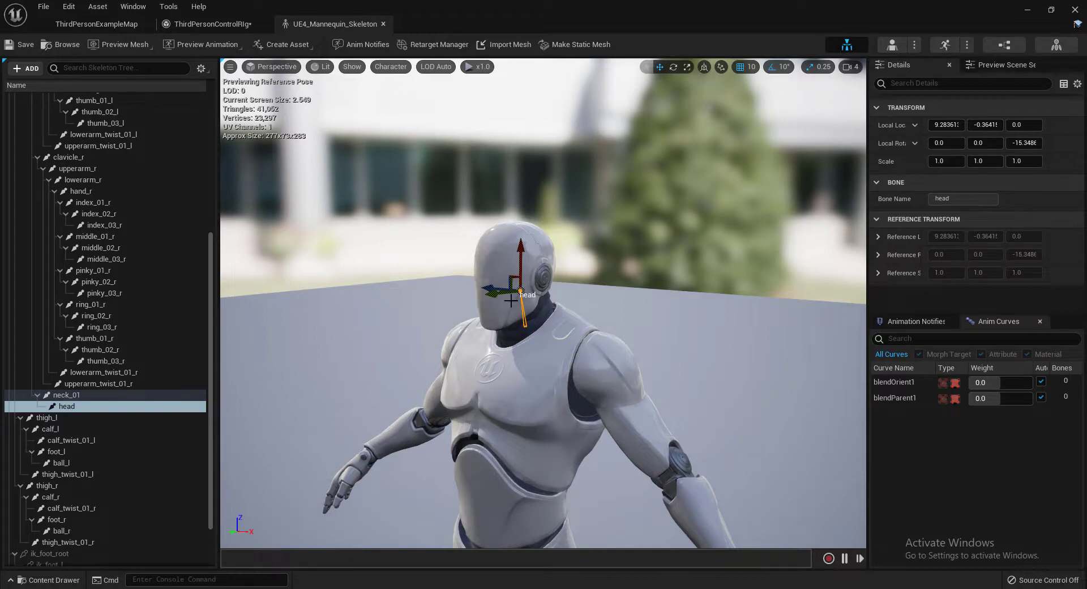
pyautogui.moveTo(556, 265); pyautogui.dragTo(708, 264, button='right')
pyautogui.moveTo(411, 288); pyautogui.dragTo(437, 288, button='right')
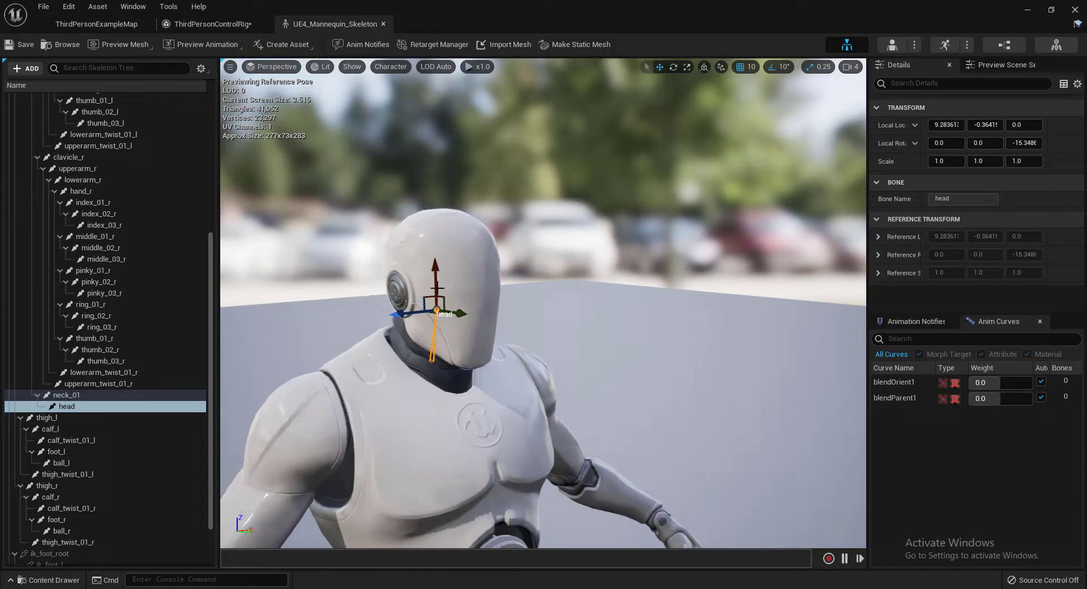
# Step: Return to ThirdPersonControlRig and set the Aim node's secondary axis to X 1.0, Y 0.0, Z 0.0
pyautogui.click(231, 27)
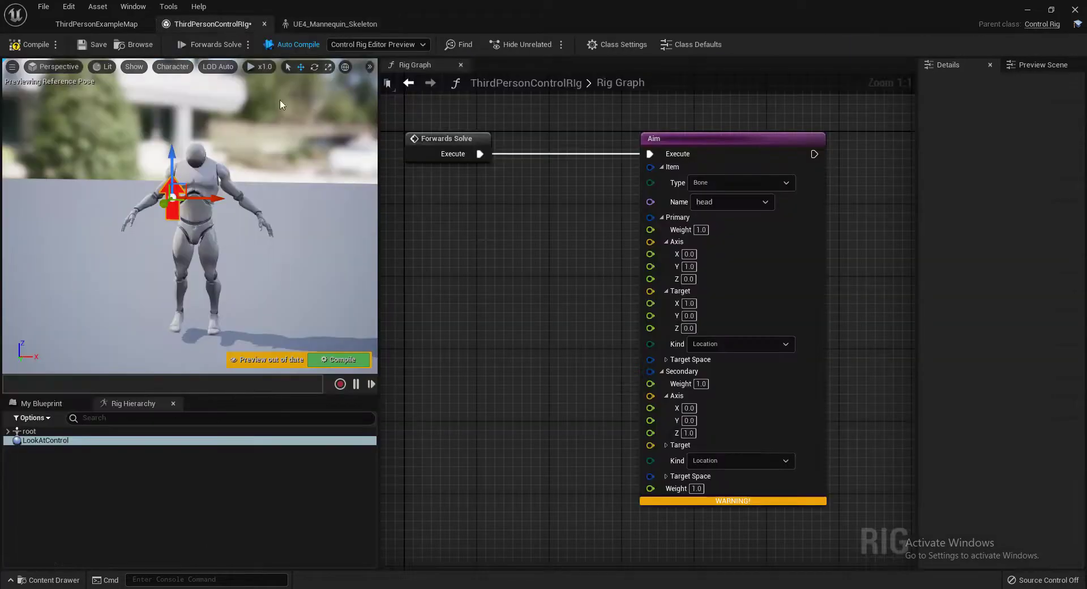
pyautogui.click(688, 266)
pyautogui.moveTo(624, 312); pyautogui.dragTo(634, 234, button='right')
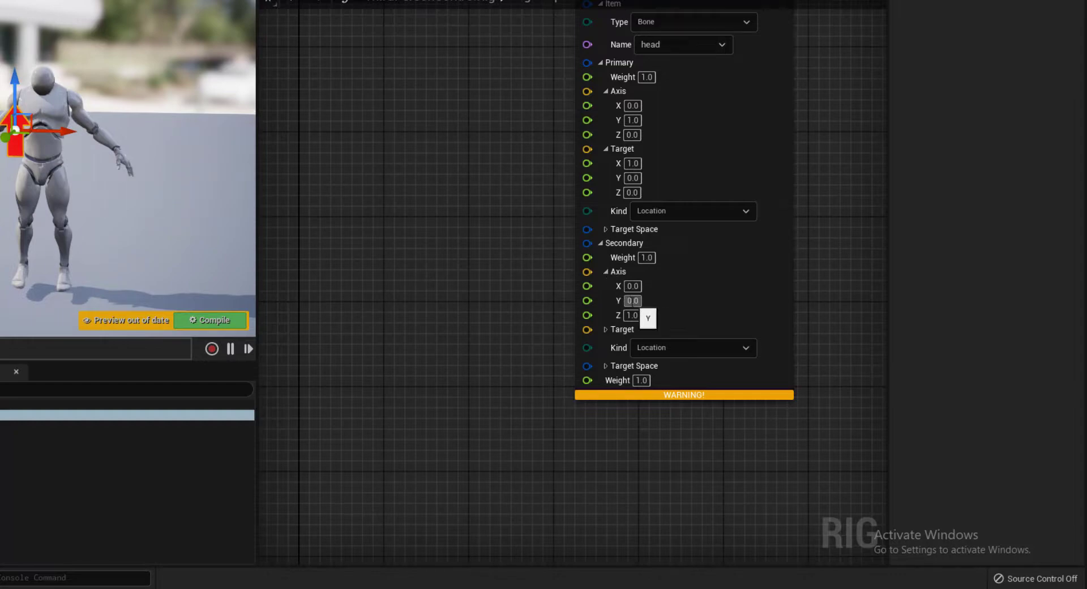
pyautogui.click(632, 286)
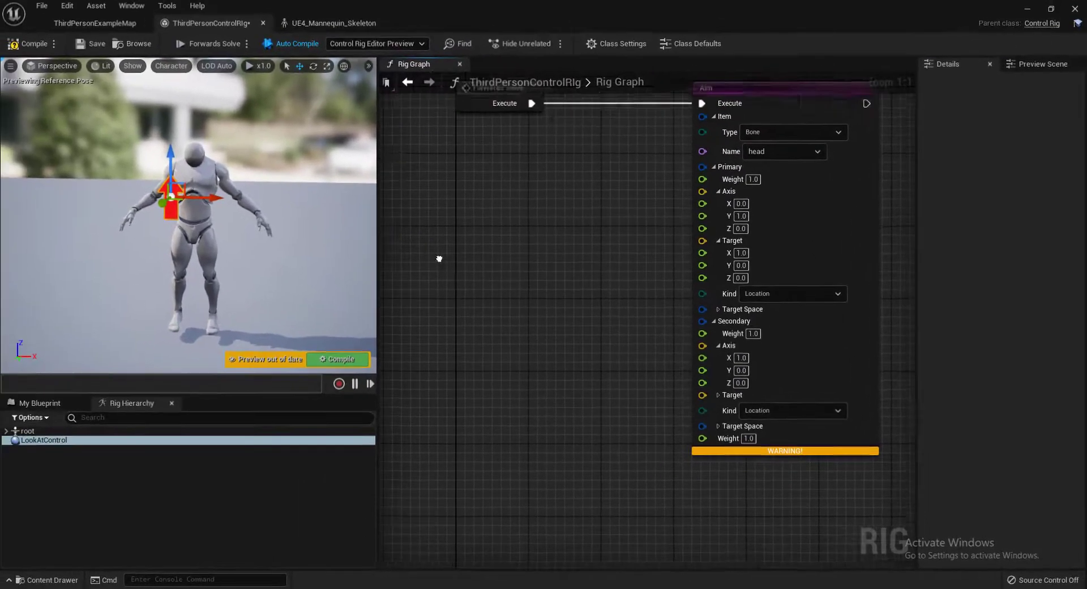
# Step: Add a Get Transform node for LookAtControl to the Rig Graph and expand its Transform output
pyautogui.scroll(-4, 439, 260)
pyautogui.scroll(3, 552, 296)
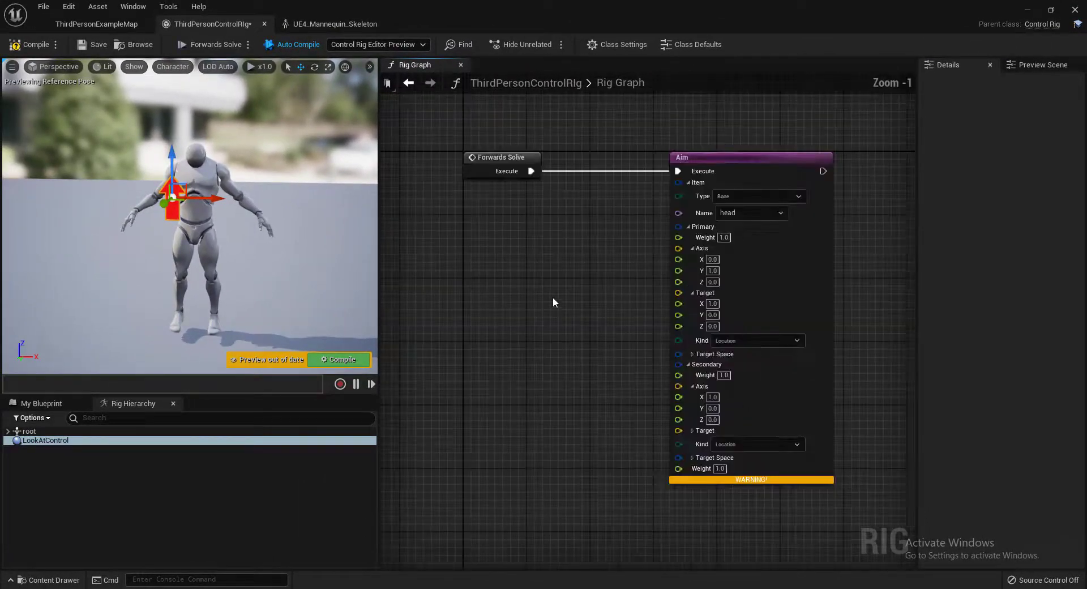
pyautogui.moveTo(63, 447); pyautogui.dragTo(434, 202)
pyautogui.click(482, 234)
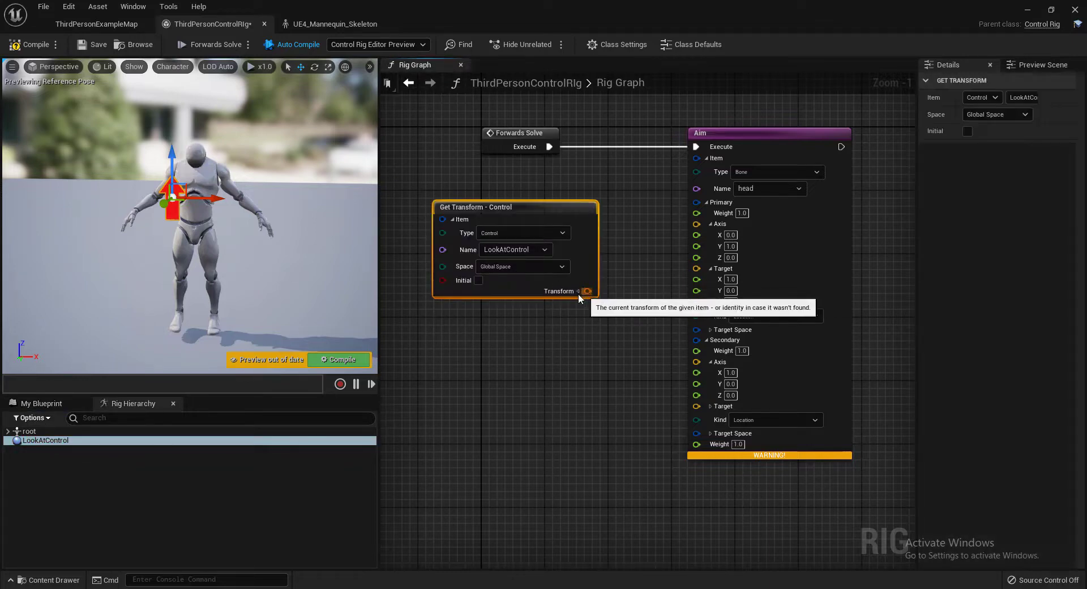
pyautogui.click(577, 291)
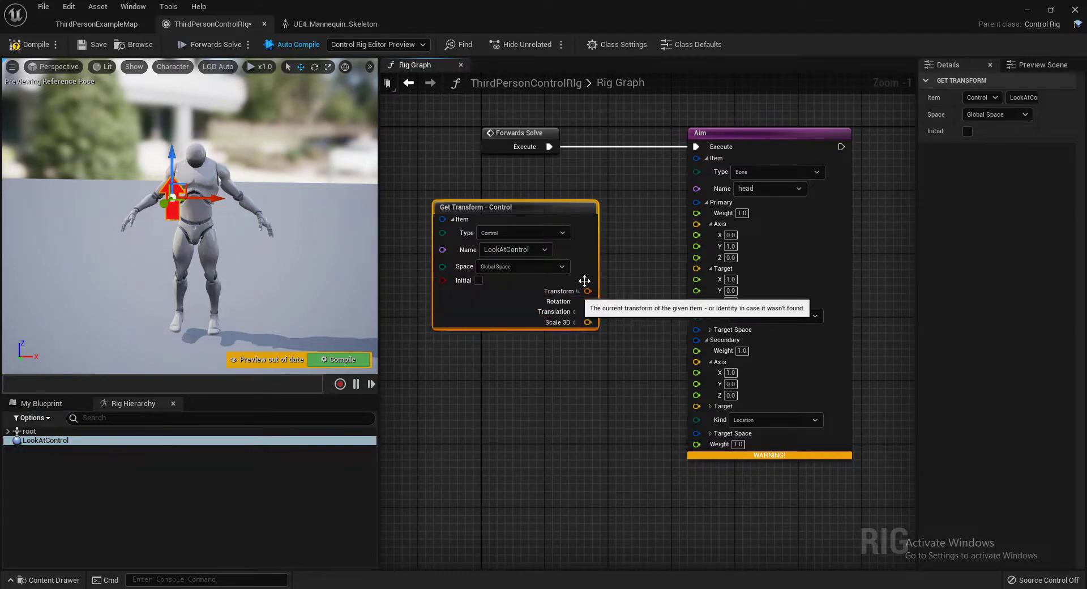
# Step: Position the Get Transform node beside the Aim node and connect its Translation output to the Aim node's primary target
pyautogui.moveTo(582, 281); pyautogui.dragTo(544, 256)
pyautogui.scroll(1, 573, 242)
pyautogui.moveTo(748, 246); pyautogui.dragTo(711, 267, button='right')
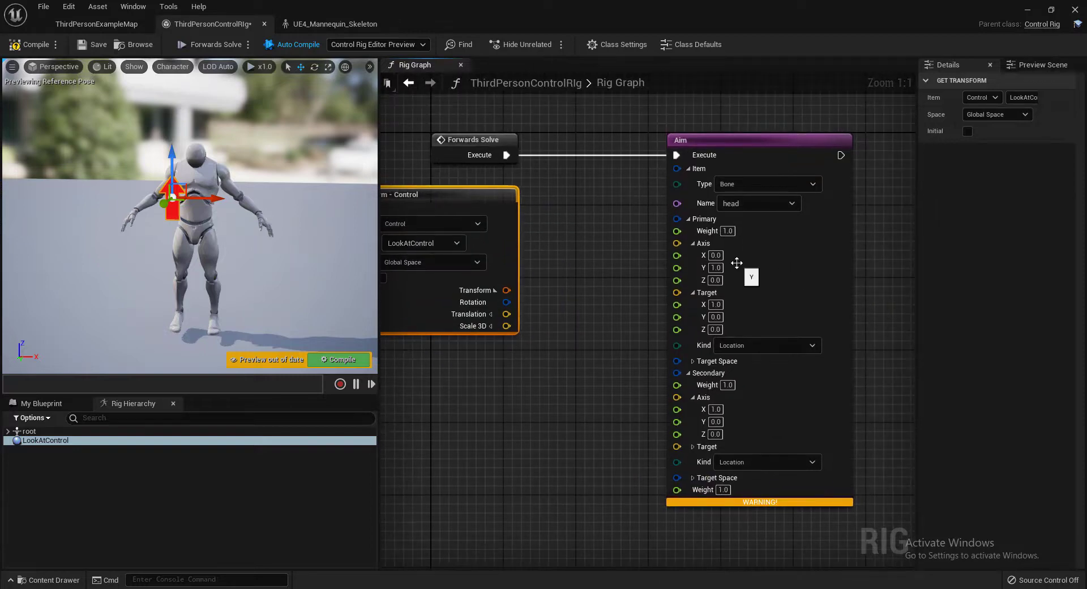
pyautogui.moveTo(503, 232); pyautogui.dragTo(538, 268)
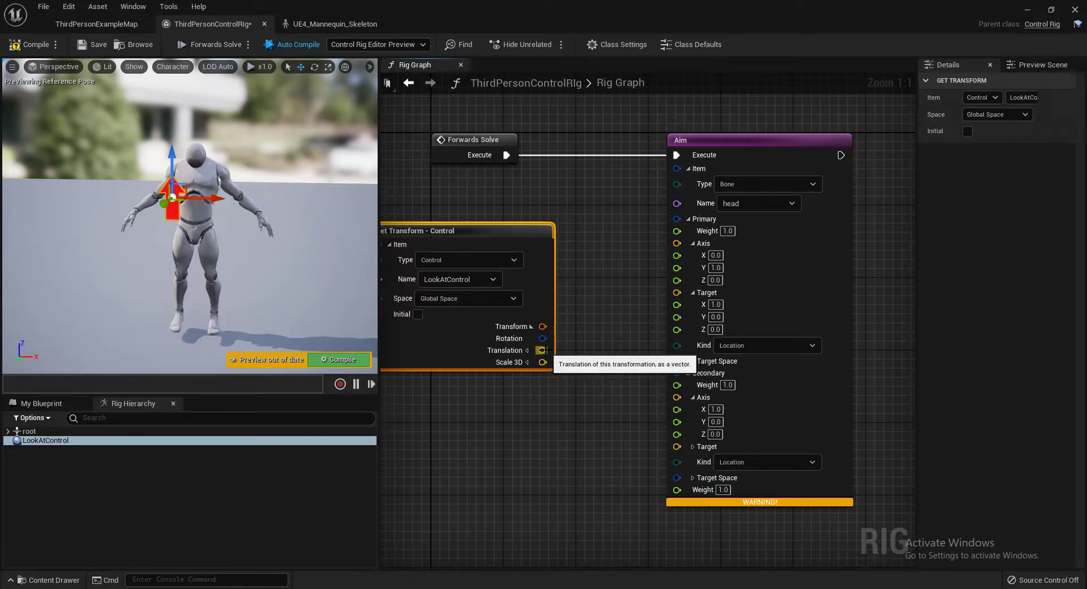
pyautogui.moveTo(543, 350); pyautogui.dragTo(677, 292)
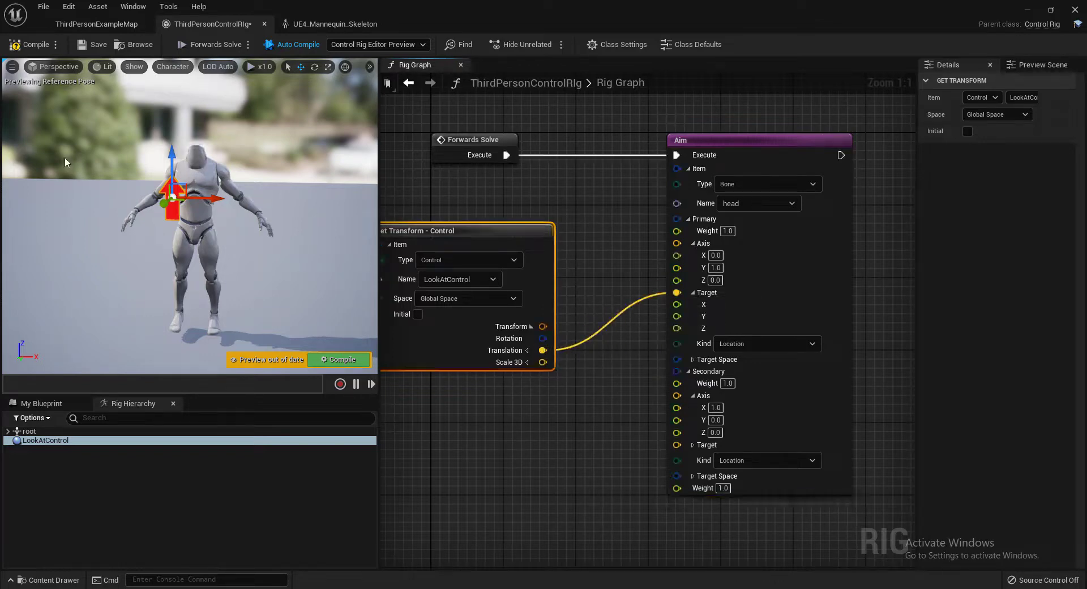
# Step: Expand the Aim node's secondary target and change its kind to Direction
pyautogui.moveTo(475, 331); pyautogui.dragTo(469, 241, button='right')
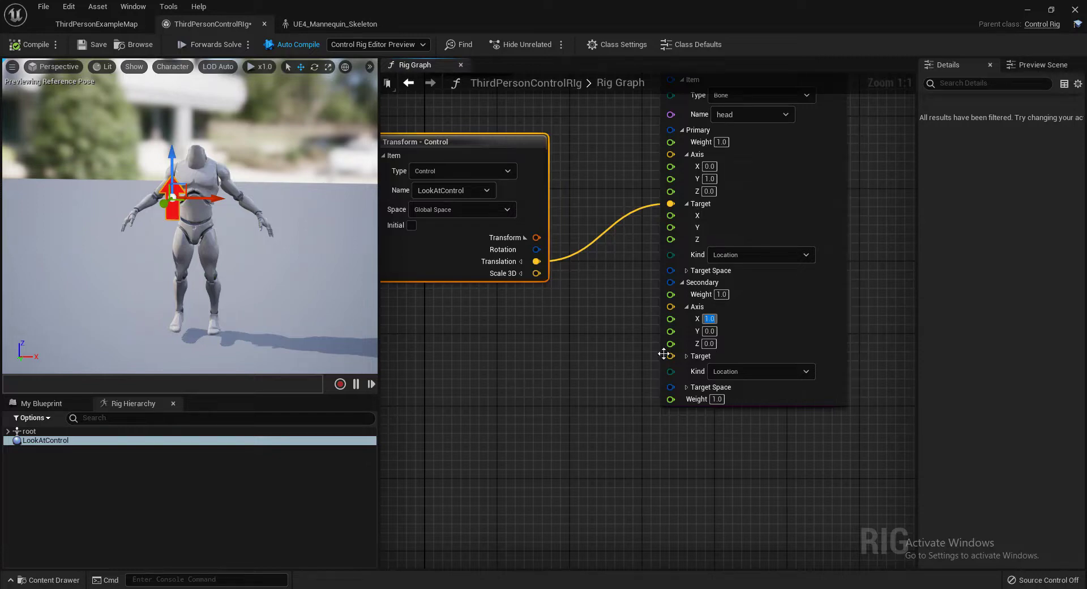
pyautogui.click(687, 355)
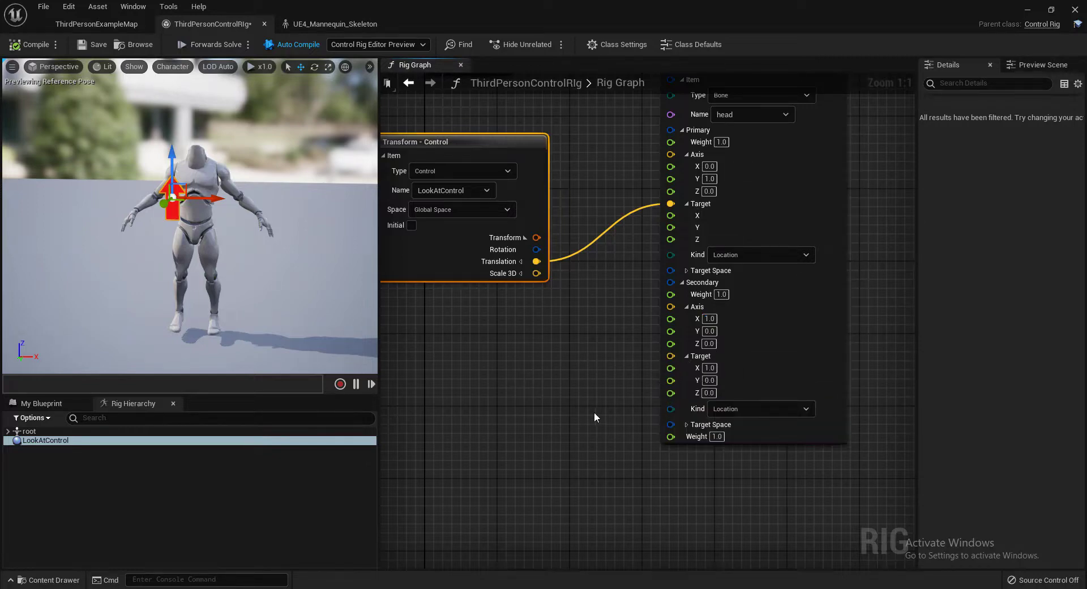
pyautogui.moveTo(597, 417); pyautogui.dragTo(589, 363, button='right')
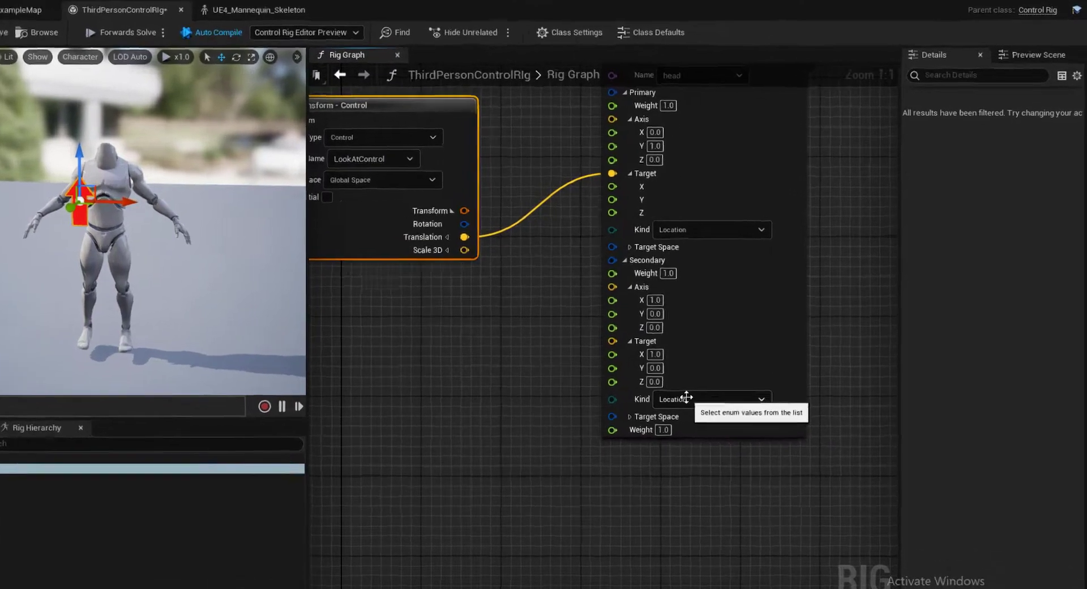
pyautogui.click(723, 376)
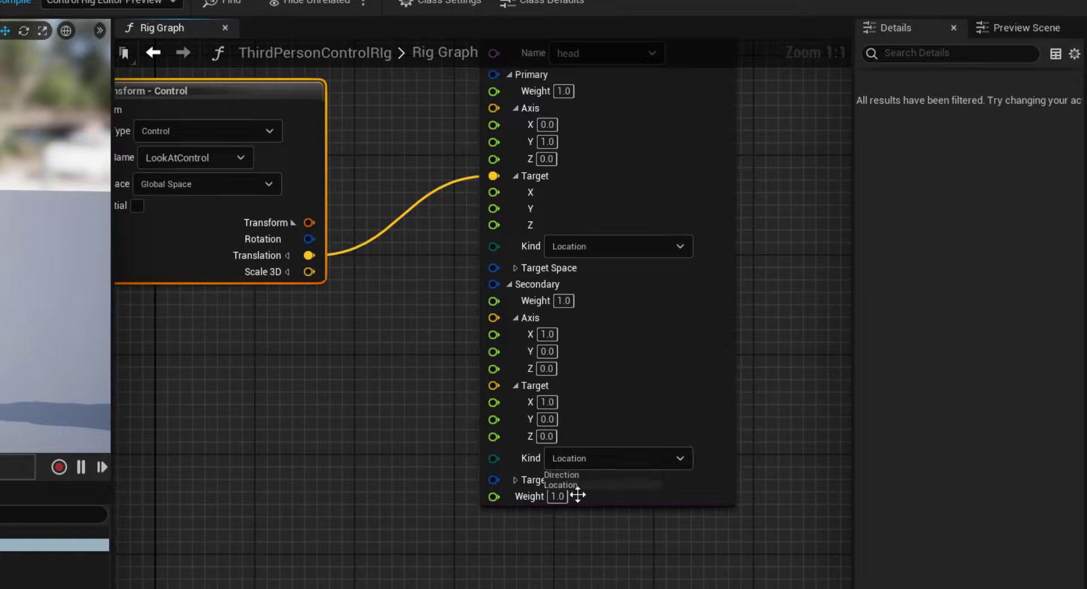
pyautogui.click(575, 477)
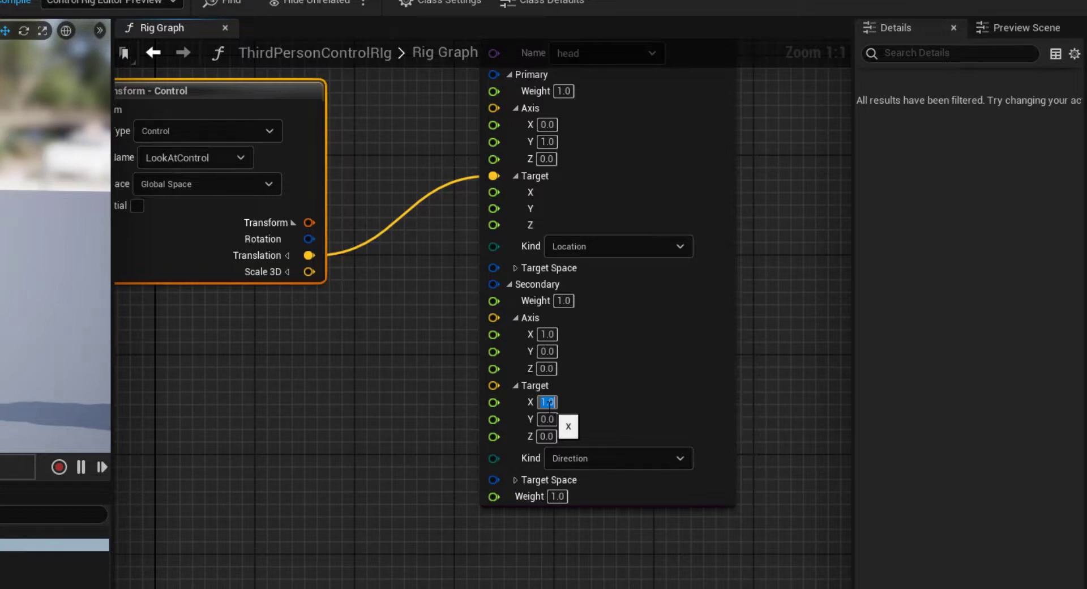
# Step: Set the Aim node's secondary target to X 0.0, Y 0.0, Z 1.0
pyautogui.press('Tab')
pyautogui.press('Tab')
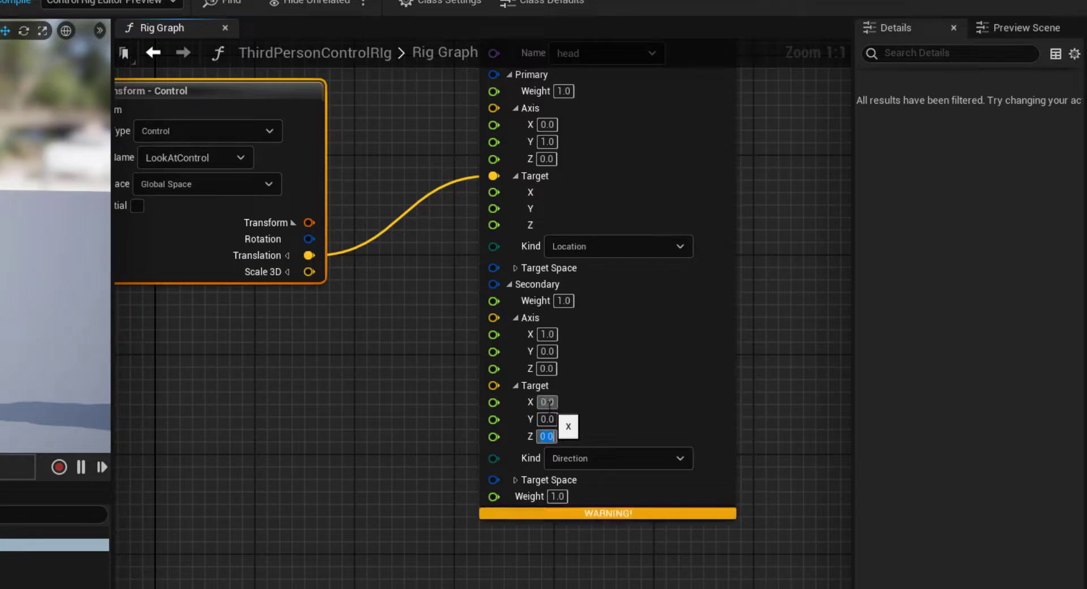
pyautogui.write('1')
pyautogui.press('Return')
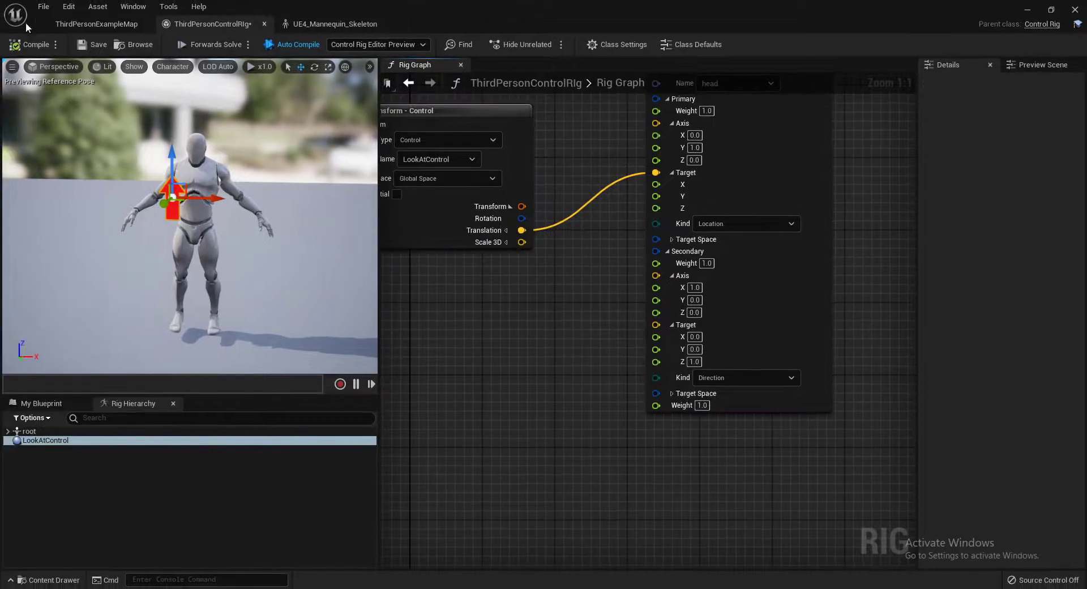
# Step: Compile the control rig and test the head aim by moving LookAtControl sideways to the middle of the mannequin's torso
pyautogui.click(15, 51)
pyautogui.scroll(-1, 457, 273)
pyautogui.moveTo(538, 286); pyautogui.dragTo(622, 333, button='right')
pyautogui.scroll(1, 586, 344)
pyautogui.scroll(-1, 622, 333)
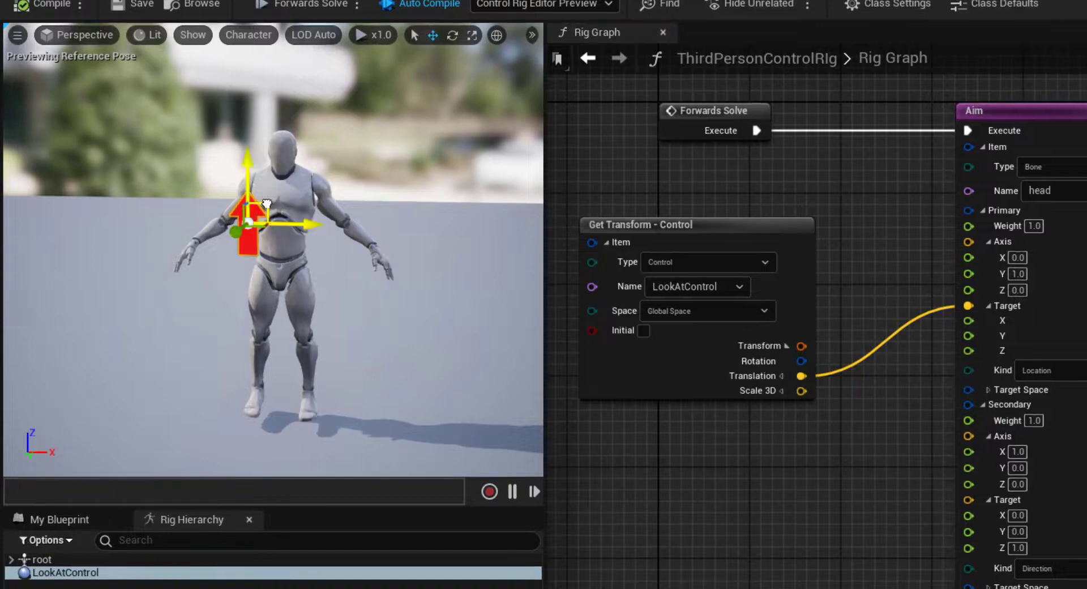
pyautogui.moveTo(245, 200); pyautogui.dragTo(301, 203)
pyautogui.click(25, 7)
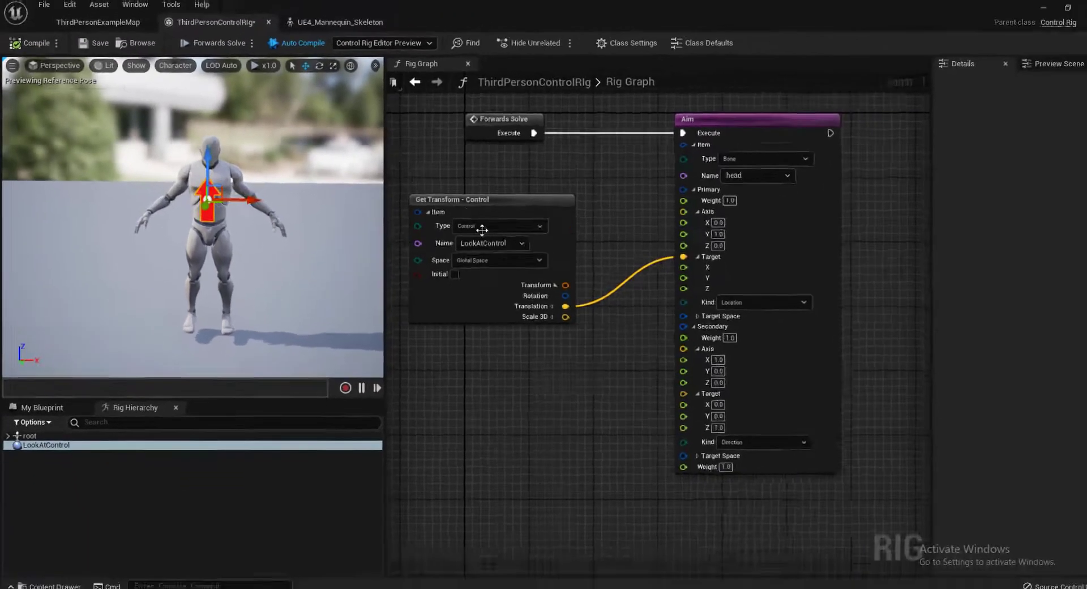
# Step: Disconnect the control's translation from the Aim node's primary target and move the Aim node far away from Forwards Solve
pyautogui.scroll(-4, 692, 271)
pyautogui.scroll(4, 522, 235)
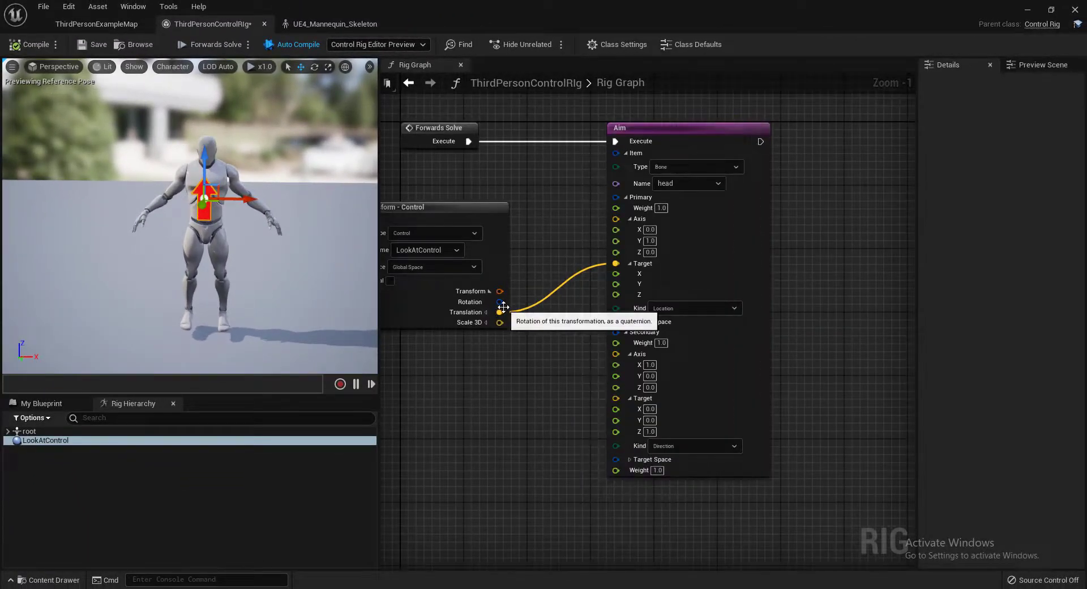
pyautogui.scroll(-4, 503, 311)
pyautogui.scroll(3, 575, 285)
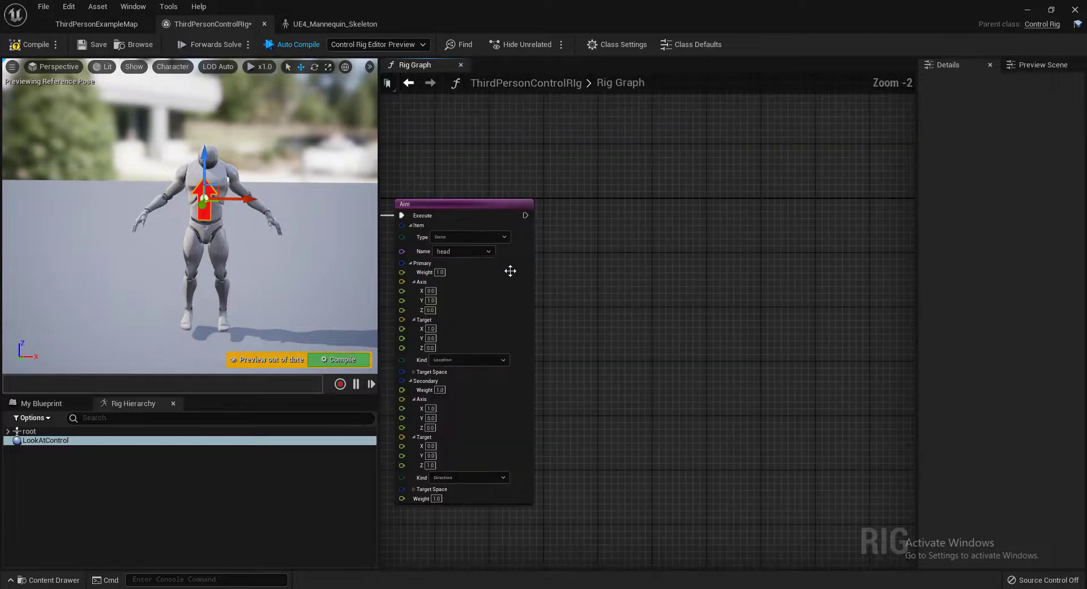
pyautogui.scroll(-3, 553, 303)
pyautogui.moveTo(536, 294); pyautogui.dragTo(809, 297)
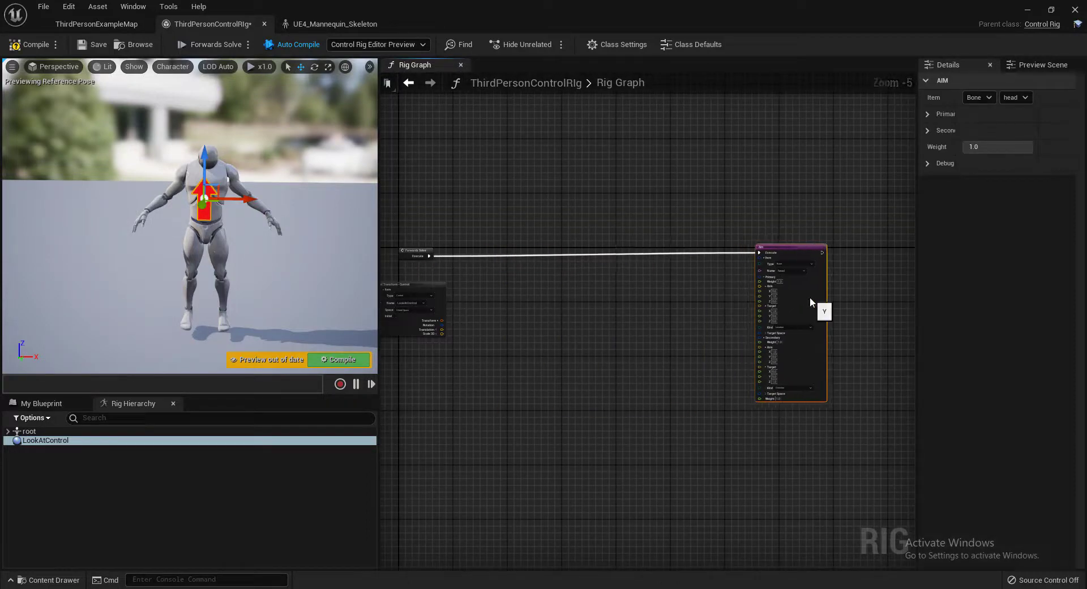
# Step: Duplicate the Aim node, place the copy beside the Get Transform node, and connect Forwards Solve to the copy's Execute input
pyautogui.hotkey('ctrl', 'd')
pyautogui.moveTo(796, 450); pyautogui.dragTo(698, 362)
pyautogui.scroll(4, 698, 363)
pyautogui.moveTo(752, 390); pyautogui.dragTo(331, 113)
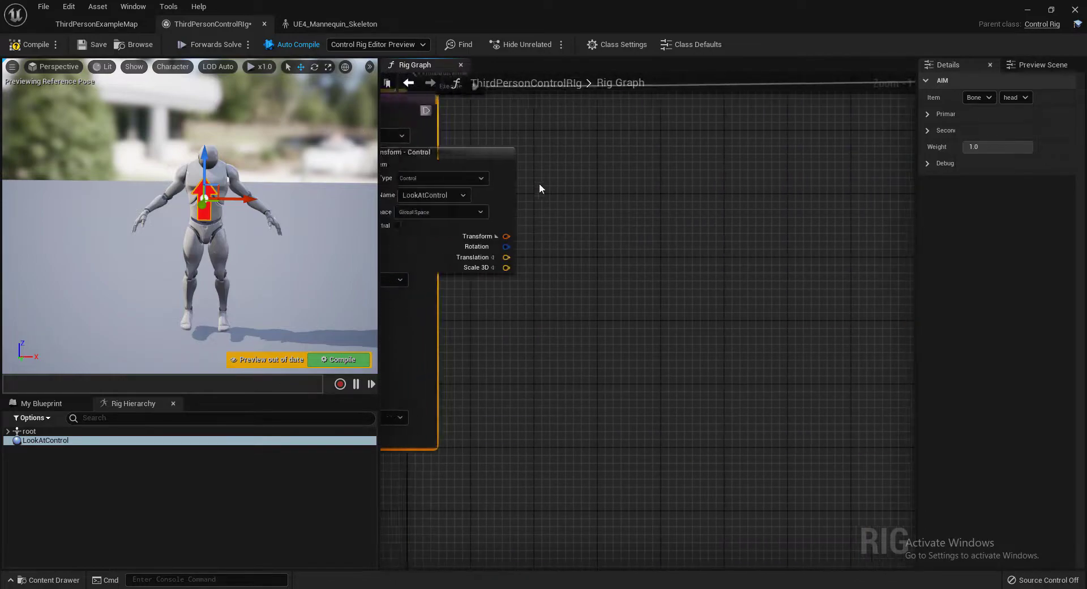
pyautogui.scroll(-4, 540, 246)
pyautogui.scroll(3, 515, 210)
pyautogui.moveTo(433, 180); pyautogui.dragTo(743, 137)
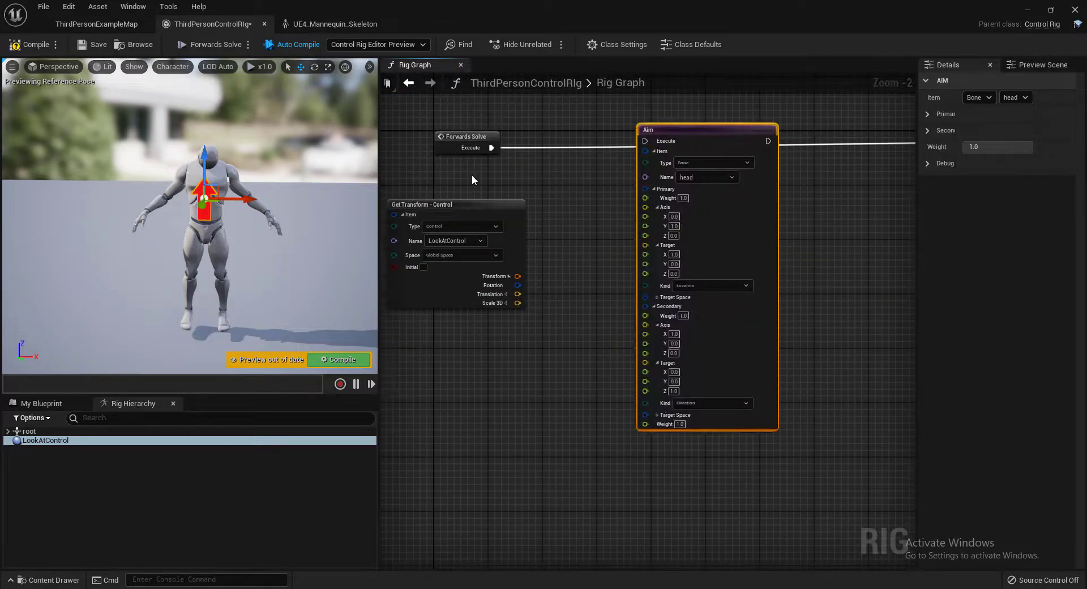
pyautogui.moveTo(496, 143); pyautogui.dragTo(645, 141)
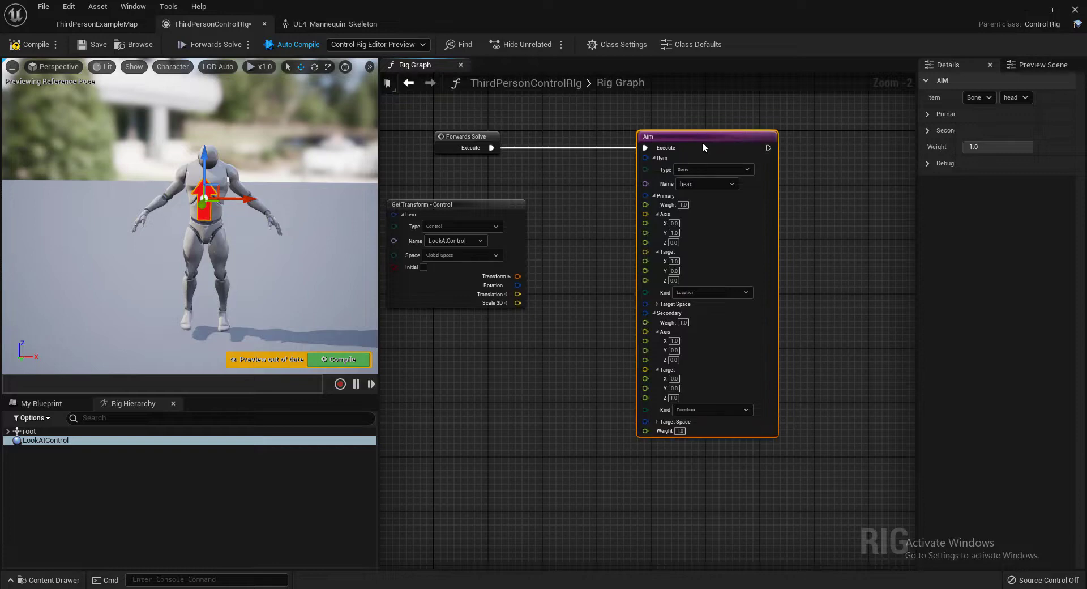
# Step: Chain two more Aim nodes after the first one by linking their Execute pins in series
pyautogui.moveTo(702, 142); pyautogui.dragTo(571, 203, button='right')
pyautogui.moveTo(657, 171); pyautogui.dragTo(790, 163)
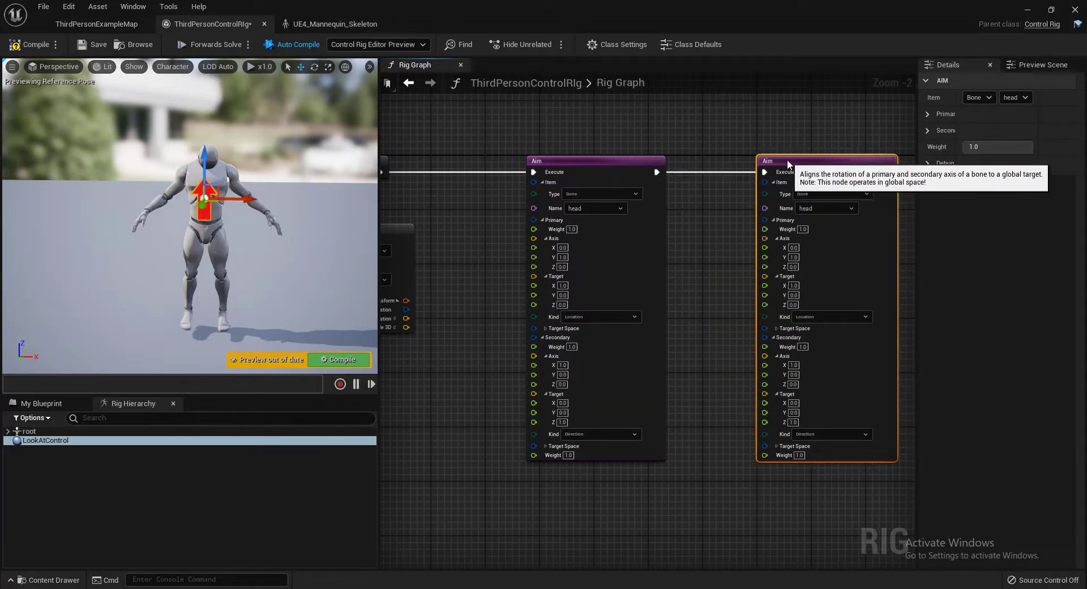
pyautogui.moveTo(840, 197); pyautogui.dragTo(666, 210, button='right')
pyautogui.moveTo(716, 185); pyautogui.dragTo(857, 179)
pyautogui.click(858, 178)
pyautogui.moveTo(715, 186); pyautogui.dragTo(837, 185)
# Step: Set the first Aim node's bone to spine_01
pyautogui.scroll(-4, 878, 211)
pyautogui.scroll(5, 673, 248)
pyautogui.moveTo(862, 169); pyautogui.dragTo(614, 244, button='right')
pyautogui.scroll(1, 613, 244)
pyautogui.click(673, 219)
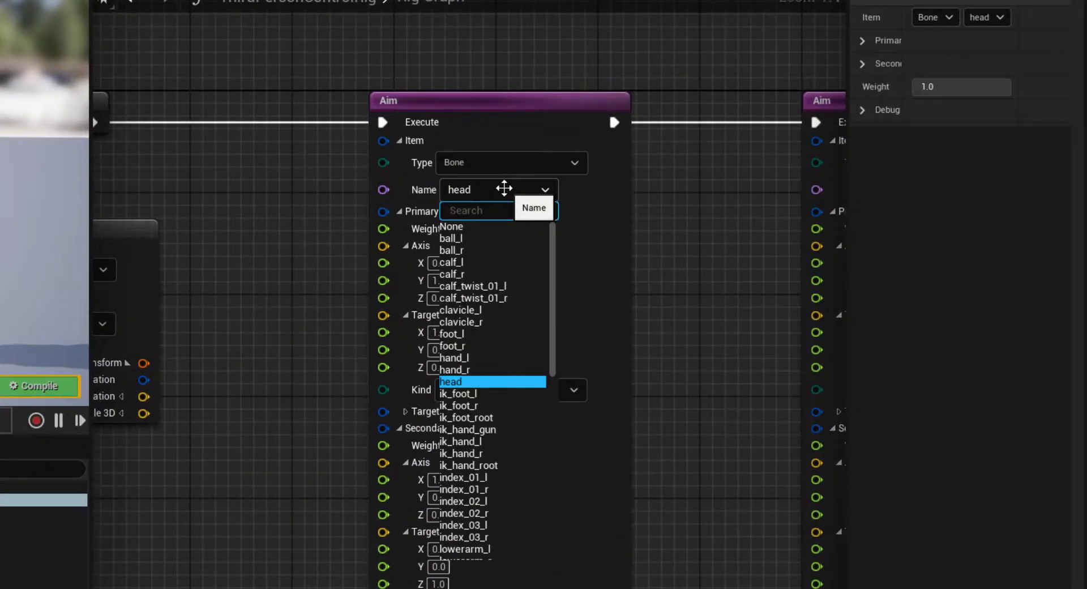
pyautogui.write('spi')
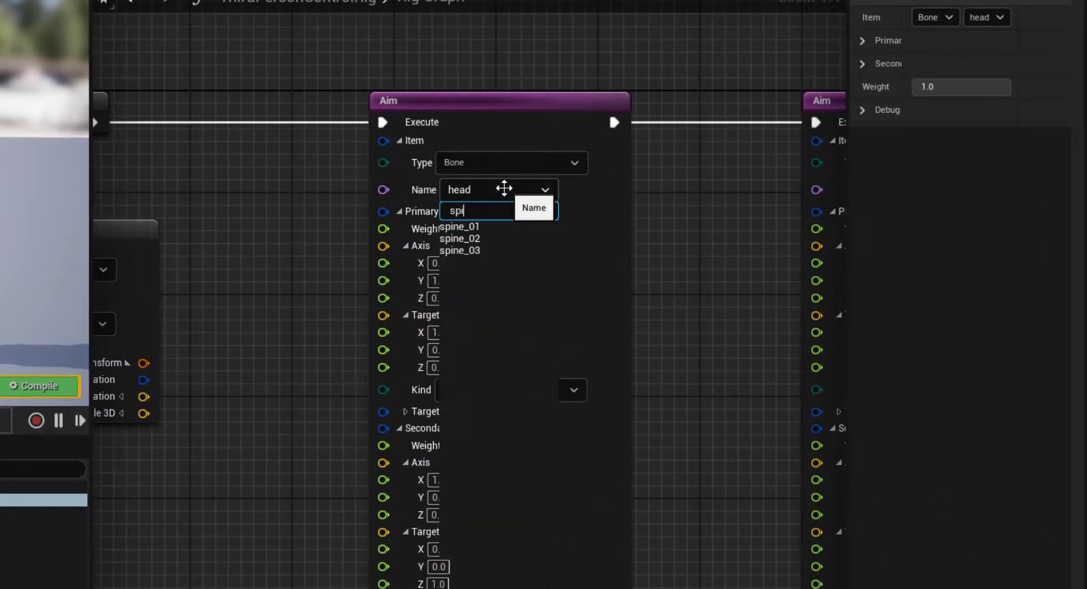
pyautogui.click(492, 226)
# Step: Set the second Aim node's bone to neck_01 and keep head as the third Aim node's bone
pyautogui.moveTo(623, 285); pyautogui.dragTo(309, 306, button='right')
pyautogui.click(642, 214)
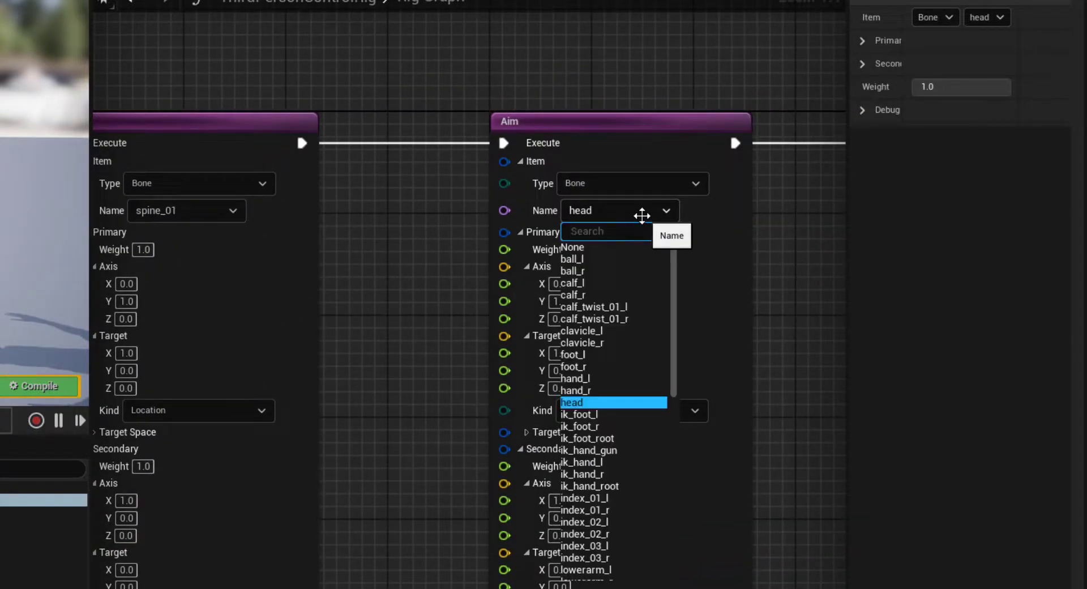
pyautogui.write('nec')
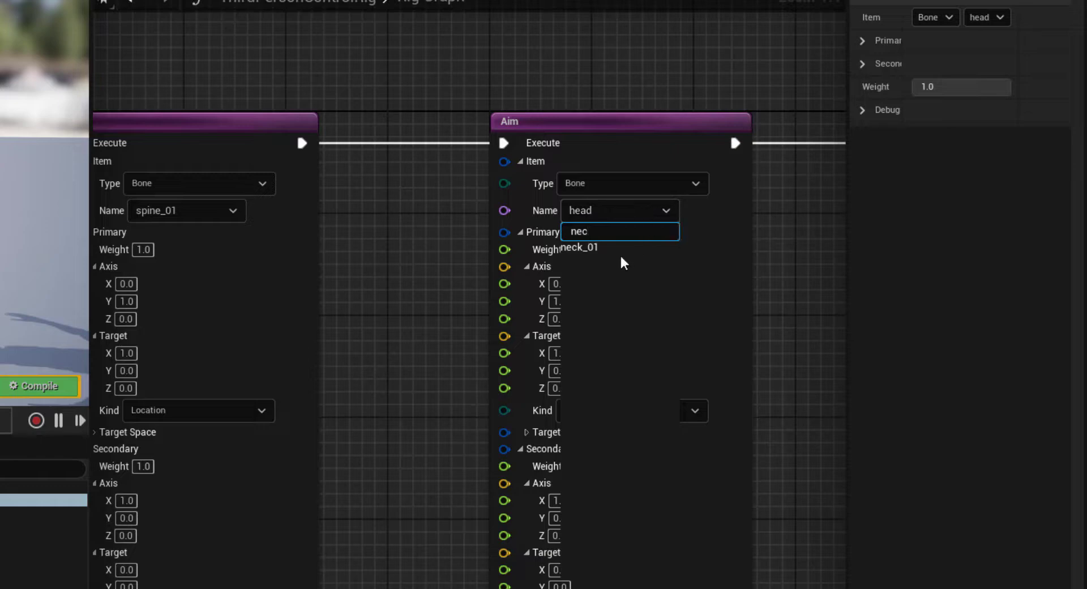
pyautogui.press('Escape')
pyautogui.click(607, 211)
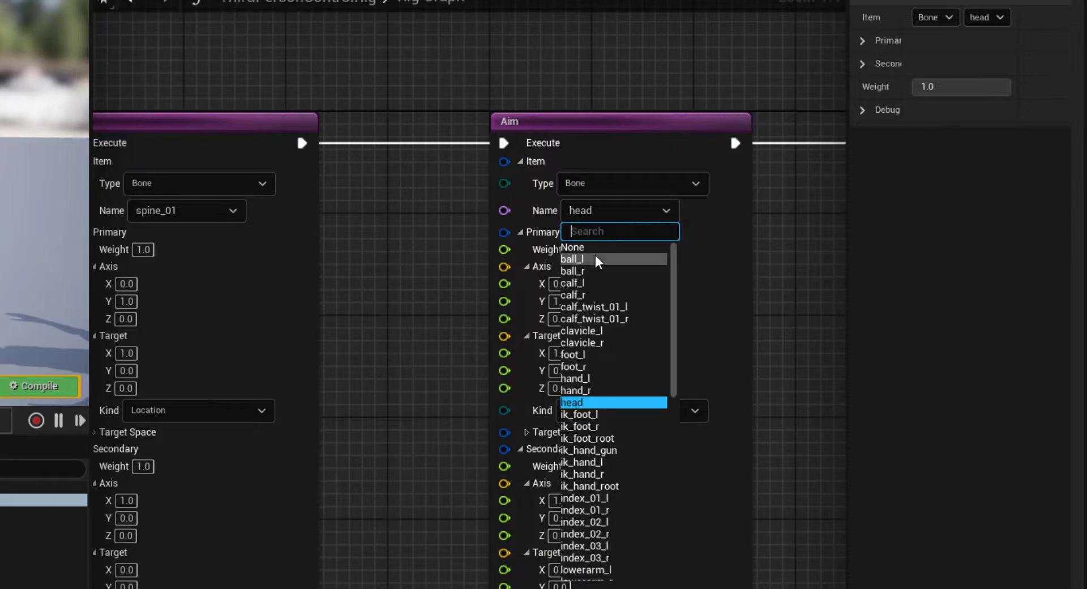
pyautogui.write('nec')
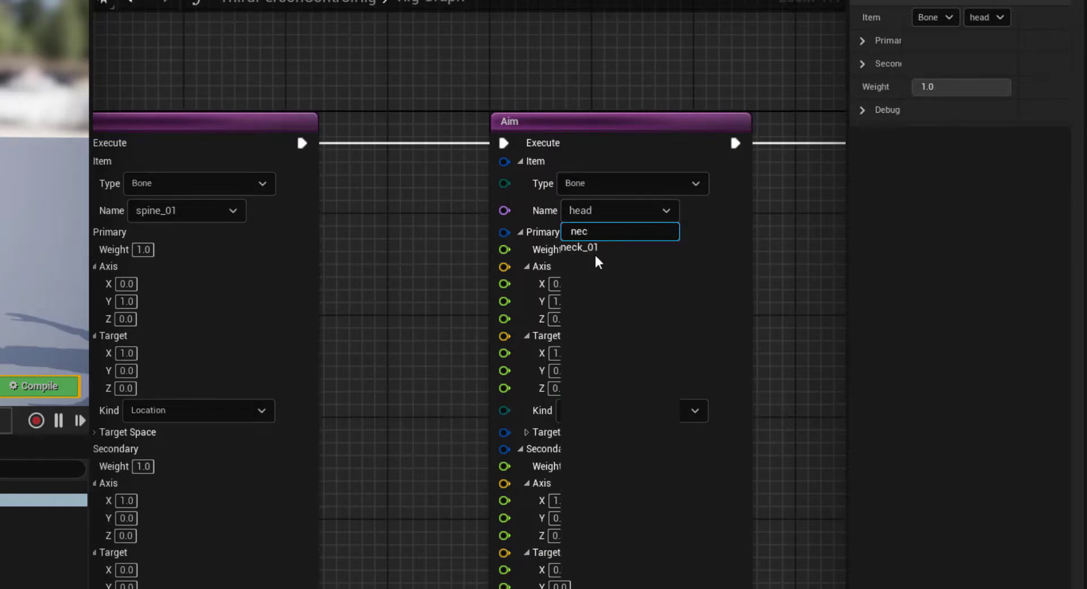
pyautogui.click(591, 250)
pyautogui.moveTo(748, 261); pyautogui.dragTo(364, 260, button='right')
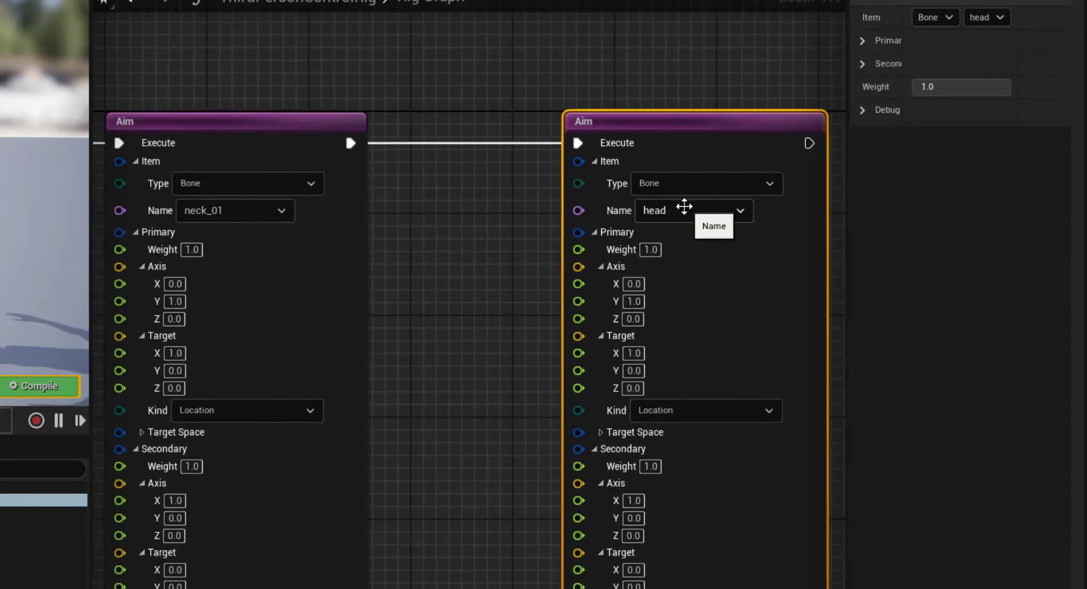
pyautogui.click(667, 212)
pyautogui.click(521, 235)
# Step: Connect the LookAtControl transform's Translation output to the primary Target of both the spine_01 and neck_01 Aim nodes
pyautogui.scroll(-3, 589, 272)
pyautogui.moveTo(600, 272); pyautogui.dragTo(791, 254, button='right')
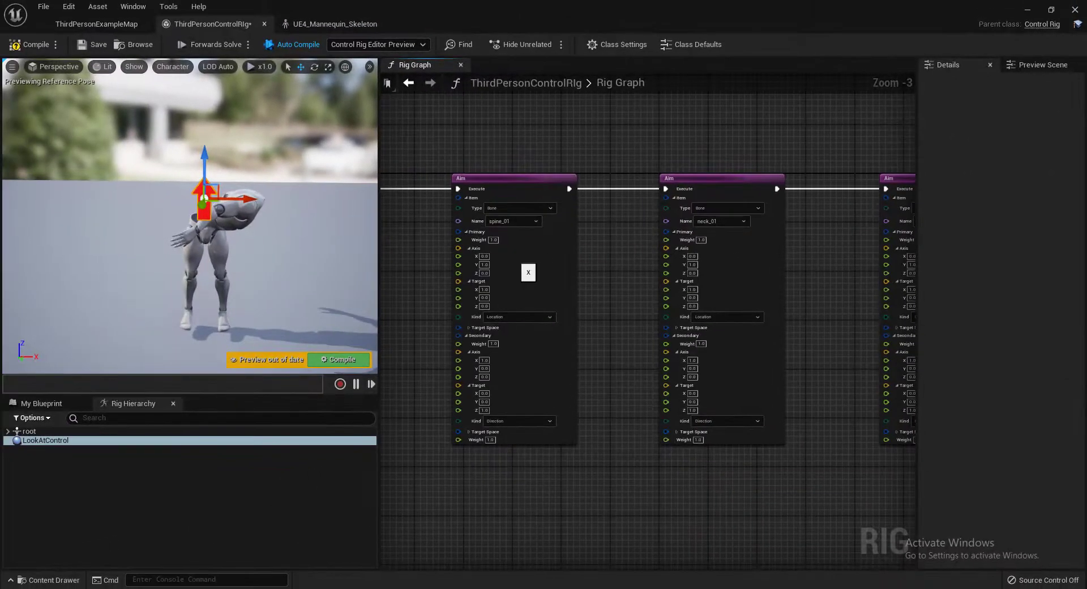
pyautogui.moveTo(529, 272); pyautogui.dragTo(662, 264, button='right')
pyautogui.scroll(1, 469, 304)
pyautogui.moveTo(503, 322); pyautogui.dragTo(541, 308, button='right')
pyautogui.moveTo(708, 265); pyautogui.dragTo(695, 263, button='right')
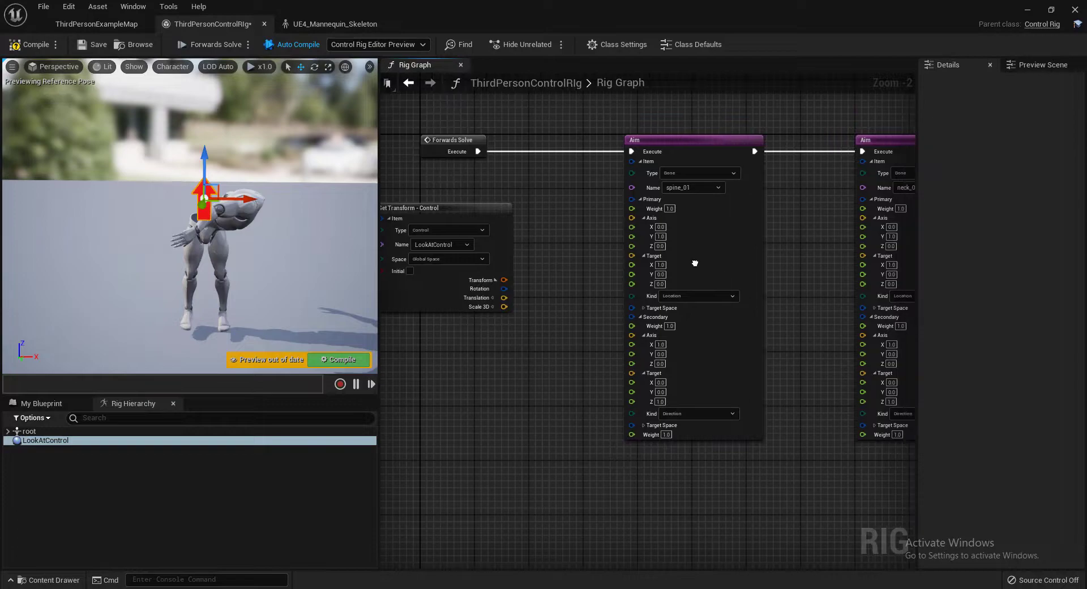
pyautogui.scroll(2, 524, 304)
pyautogui.moveTo(523, 304); pyautogui.dragTo(619, 316, button='right')
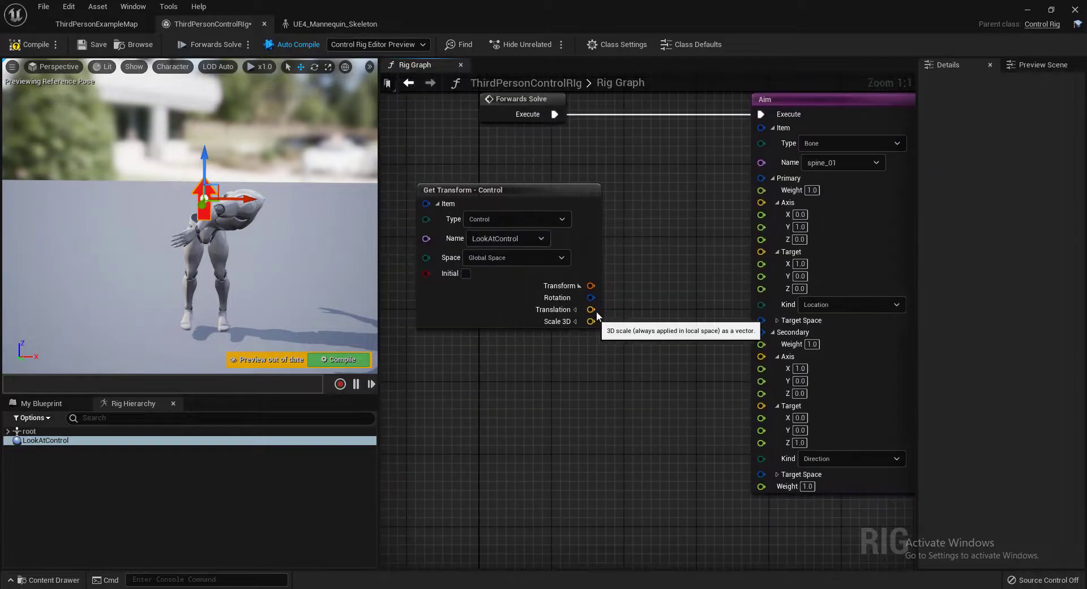
pyautogui.moveTo(591, 309); pyautogui.dragTo(760, 251)
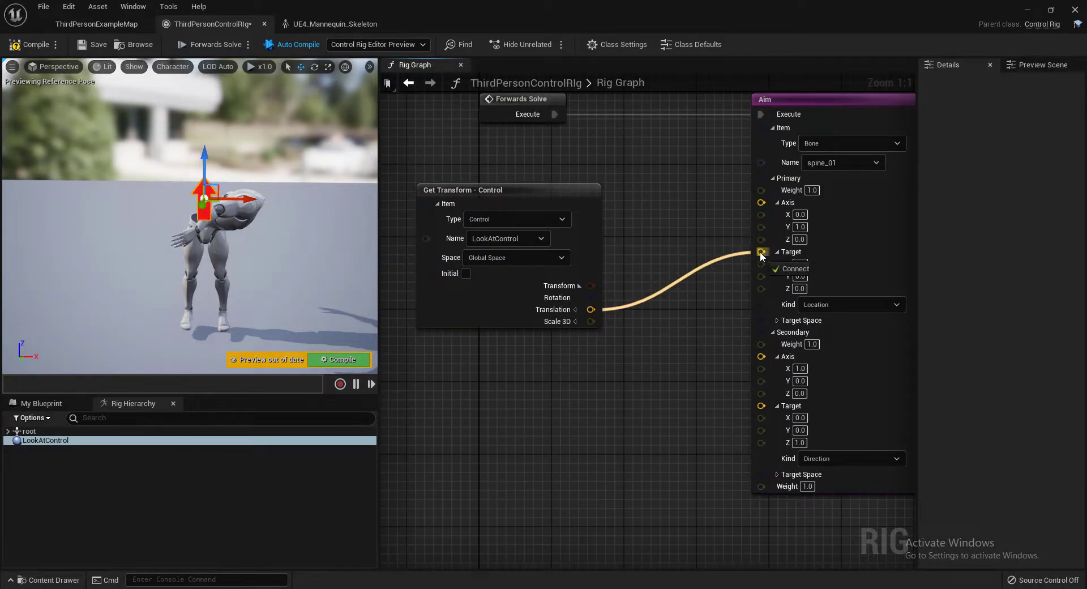
pyautogui.scroll(-2, 674, 294)
pyautogui.moveTo(622, 260); pyautogui.dragTo(497, 304, button='right')
pyautogui.moveTo(482, 306); pyautogui.dragTo(841, 262)
# Step: Add reroute points to the Translation wire between the Aim nodes and link it on to the head Aim node's primary Target
pyautogui.moveTo(787, 297); pyautogui.dragTo(697, 294, button='right')
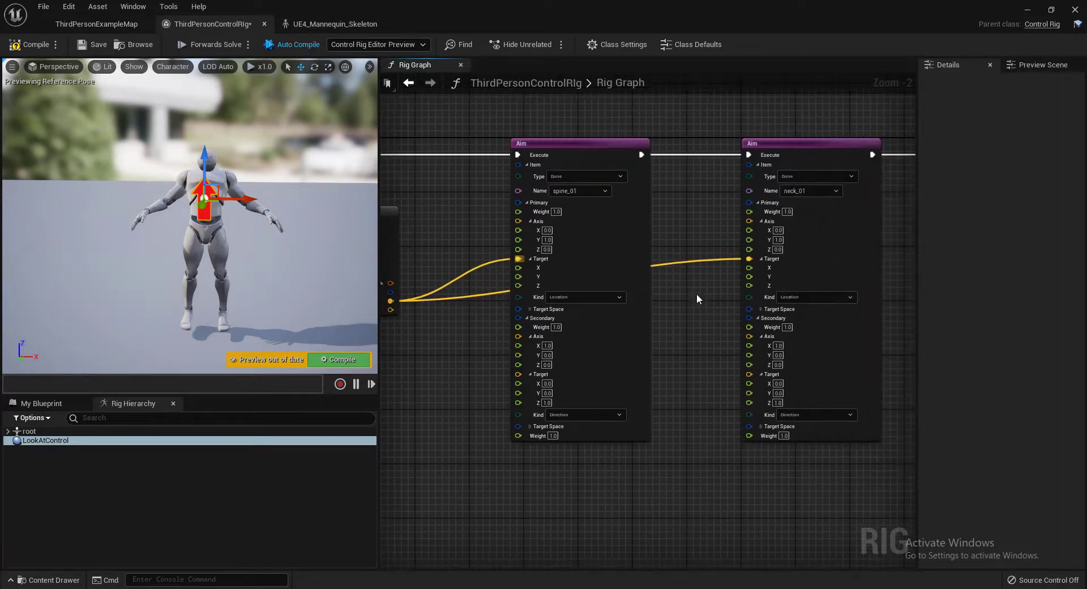
pyautogui.doubleClick(687, 264)
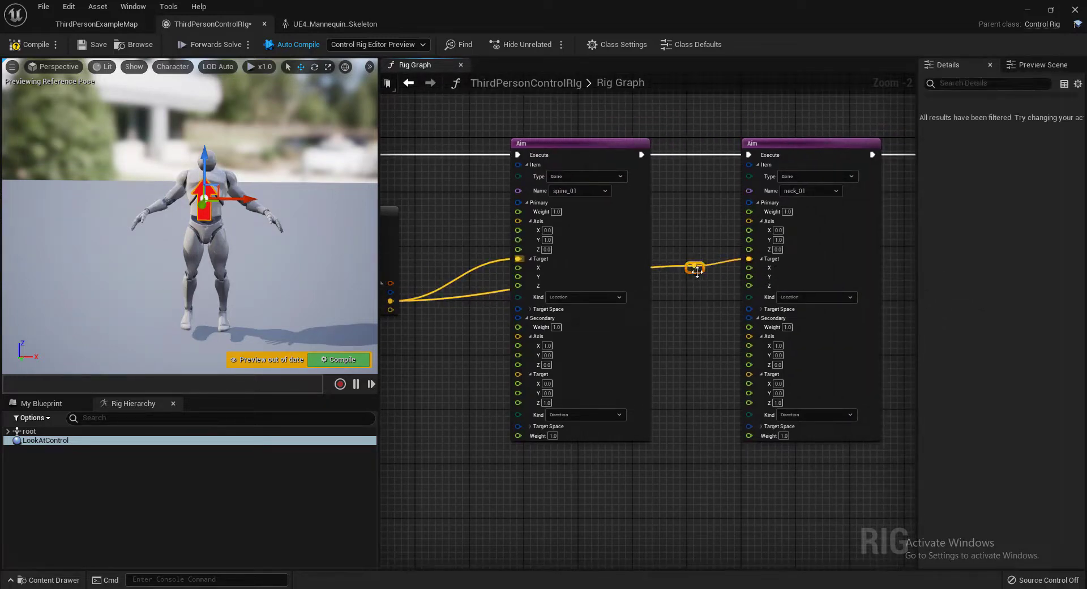
pyautogui.moveTo(697, 272); pyautogui.dragTo(649, 313)
pyautogui.doubleClick(651, 263)
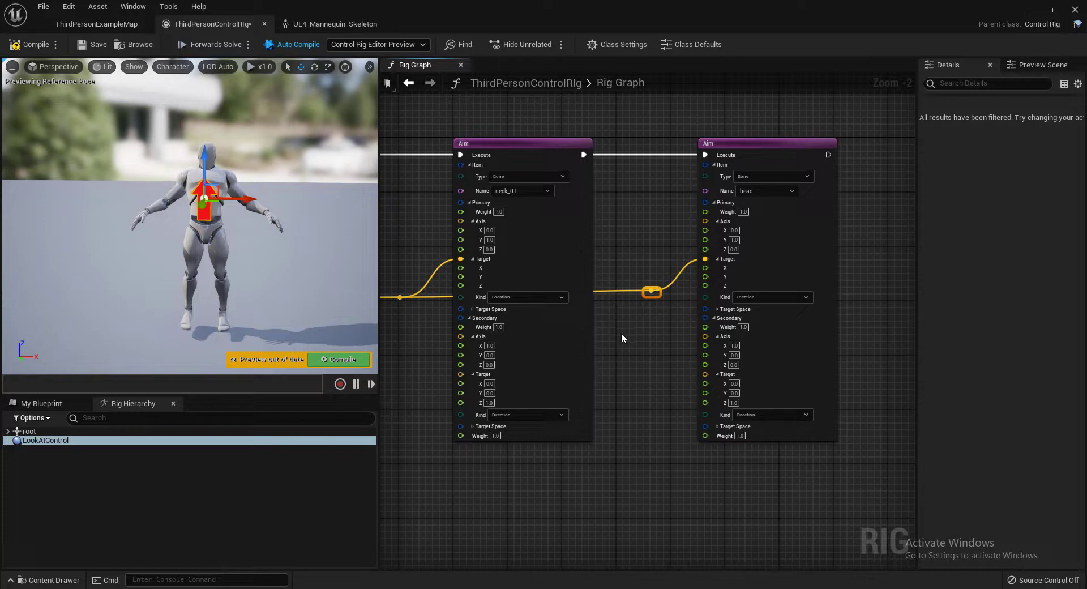
# Step: Compile the rig, widen the preview viewport and move the look-at control around the mannequin to test the aiming
pyautogui.click(29, 44)
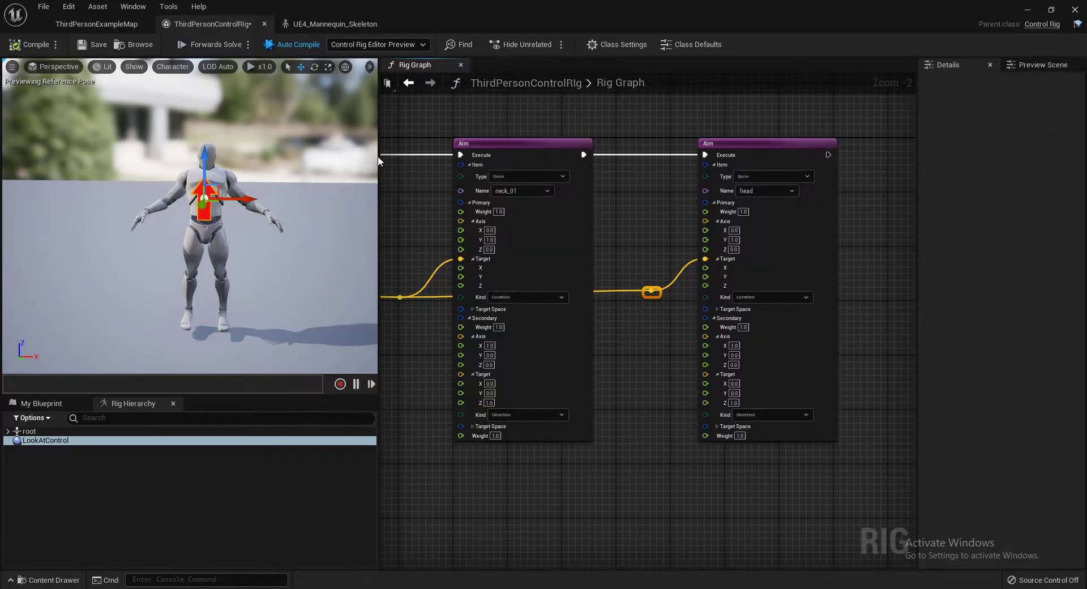
pyautogui.moveTo(379, 155); pyautogui.dragTo(451, 189)
pyautogui.moveTo(321, 192); pyautogui.dragTo(275, 195, button='right')
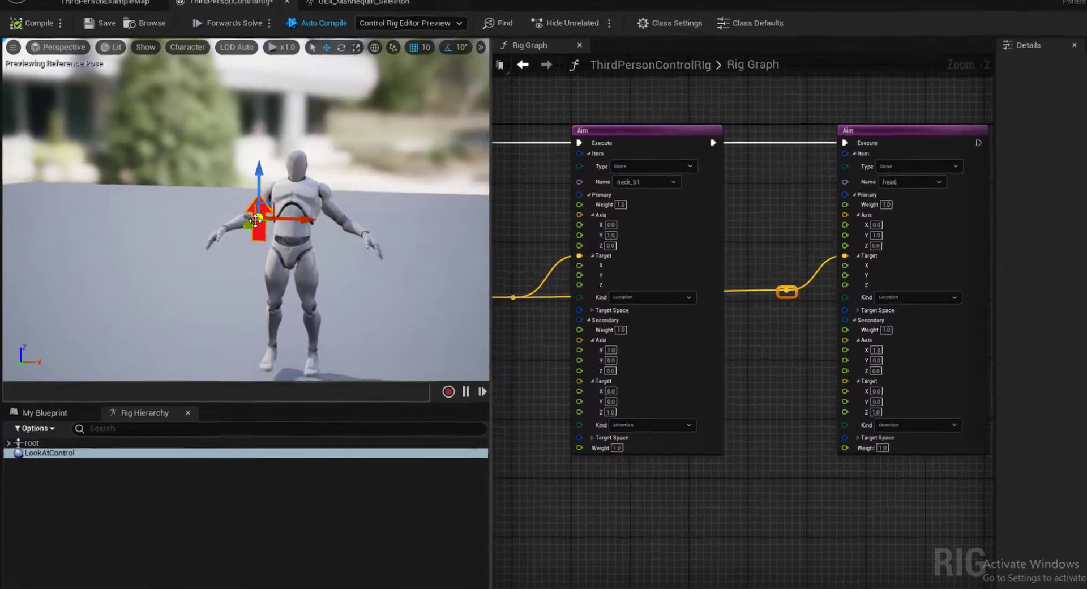
pyautogui.moveTo(255, 221); pyautogui.dragTo(383, 321)
pyautogui.moveTo(501, 55); pyautogui.dragTo(202, 174)
# Step: Set the primary Weight of the spine_01 Aim node to 0.35
pyautogui.scroll(-3, 789, 222)
pyautogui.moveTo(757, 224); pyautogui.dragTo(914, 226, button='right')
pyautogui.scroll(1, 835, 231)
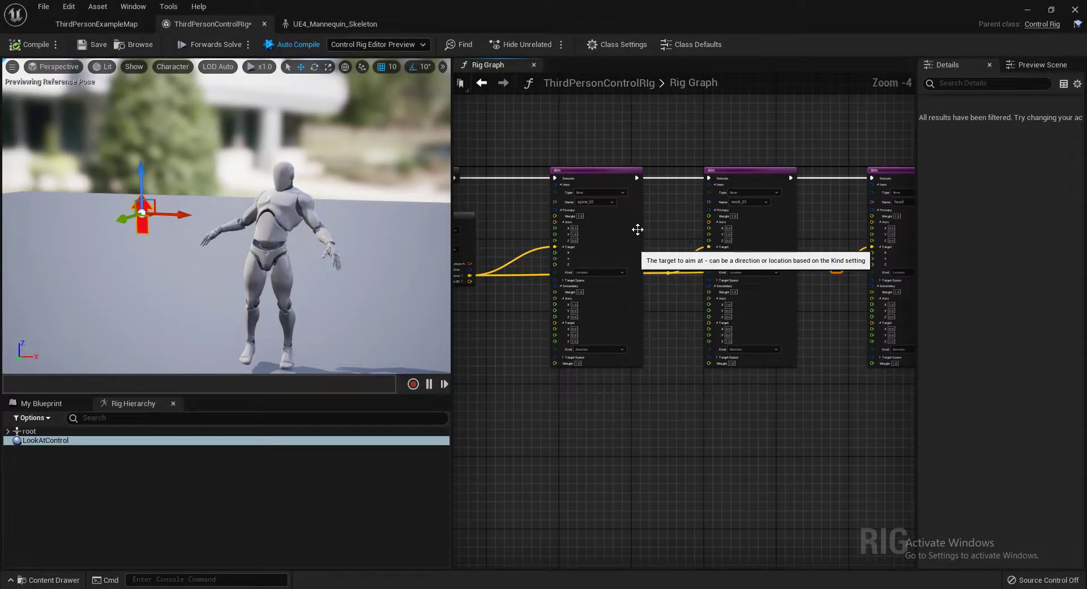
pyautogui.scroll(4, 656, 232)
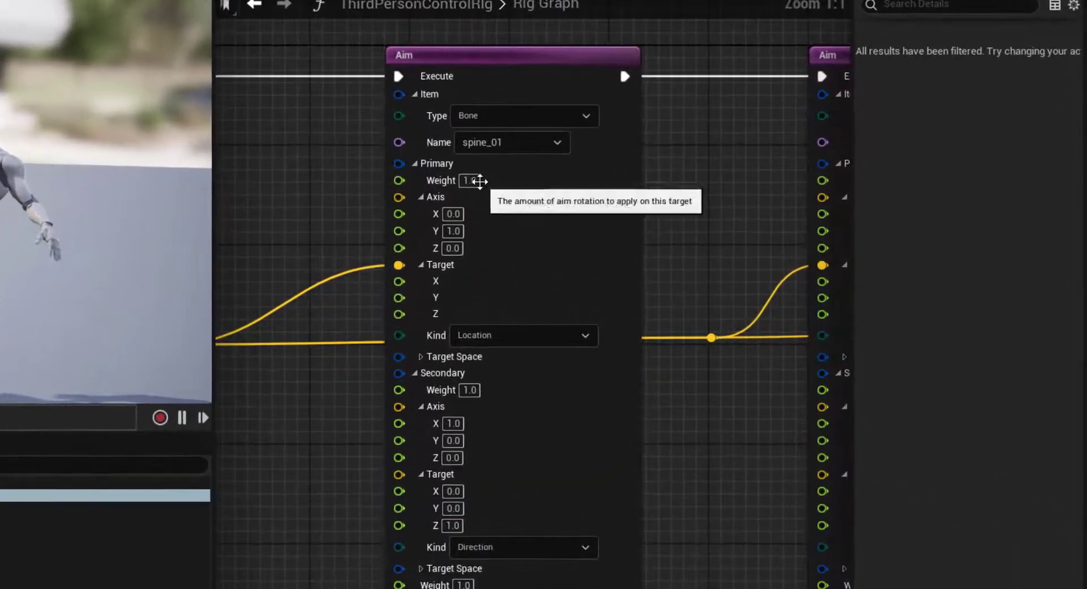
pyautogui.click(473, 180)
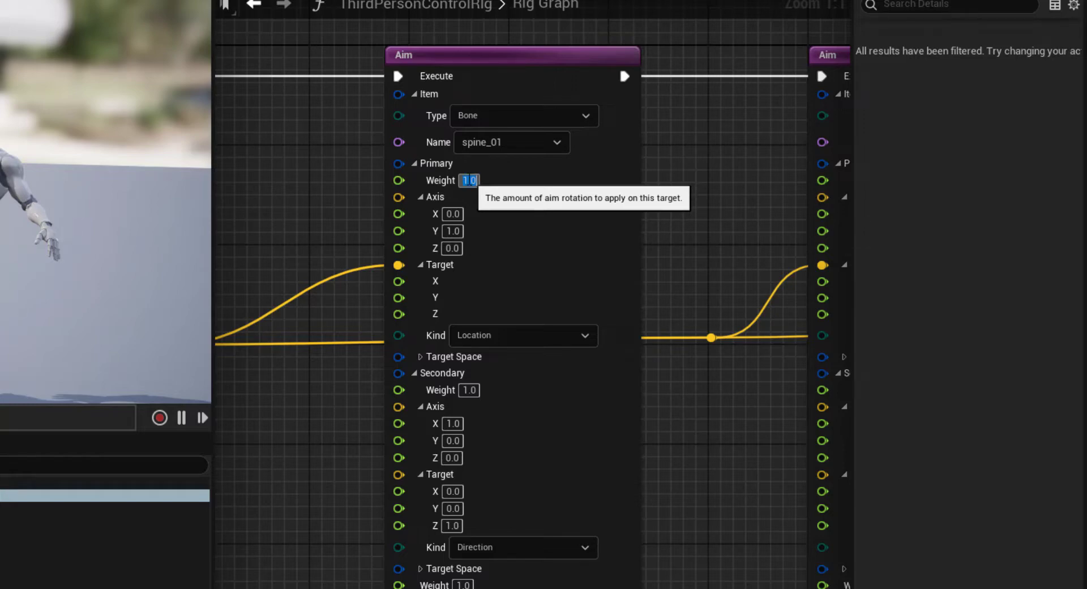
pyautogui.write('.35')
pyautogui.press('Return')
# Step: Set the primary Weight to 0.5 on the neck_01 Aim node and to 0.75 on the head Aim node
pyautogui.moveTo(690, 187); pyautogui.dragTo(436, 208, button='right')
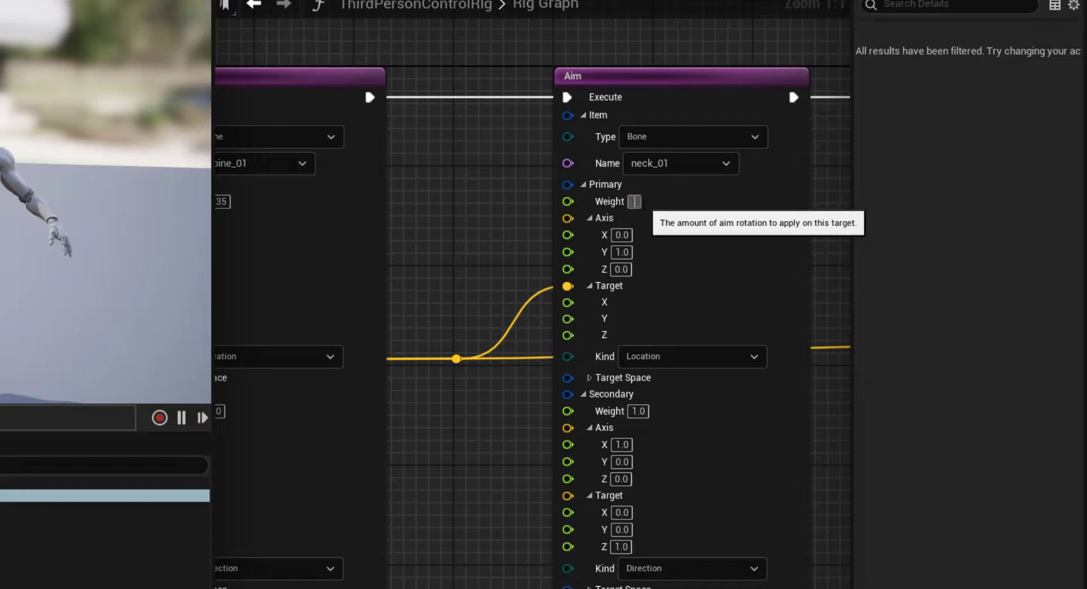
pyautogui.moveTo(667, 279); pyautogui.dragTo(435, 301, button='right')
pyautogui.moveTo(712, 227); pyautogui.dragTo(594, 237, button='right')
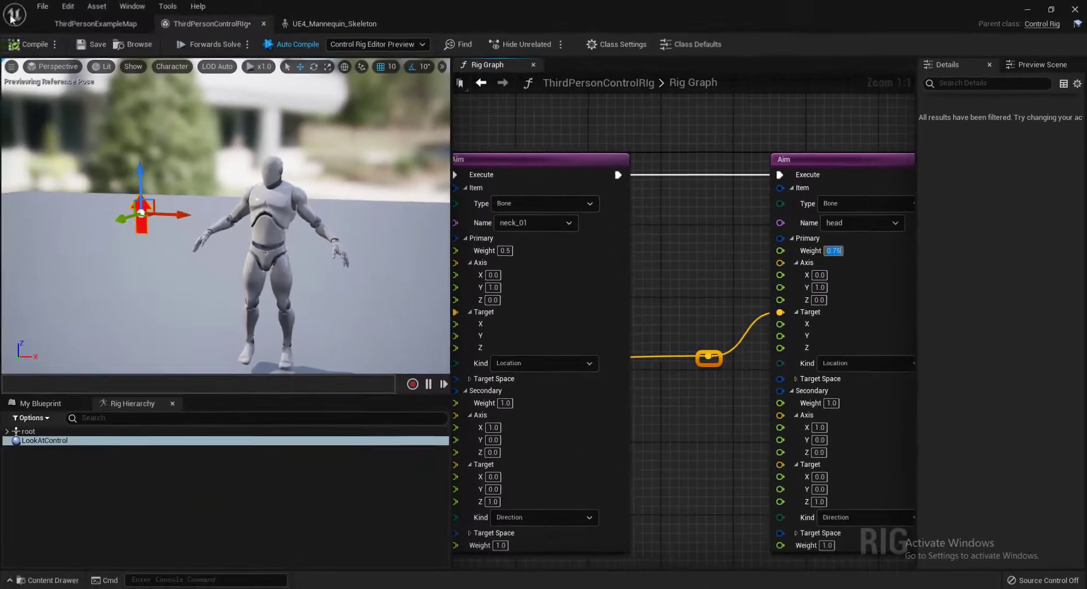
# Step: Compile the rig and move the look-at control forward and back in the preview to test the new weights
pyautogui.click(35, 46)
pyautogui.press('d')
pyautogui.moveTo(160, 214); pyautogui.dragTo(68, 225, button='right')
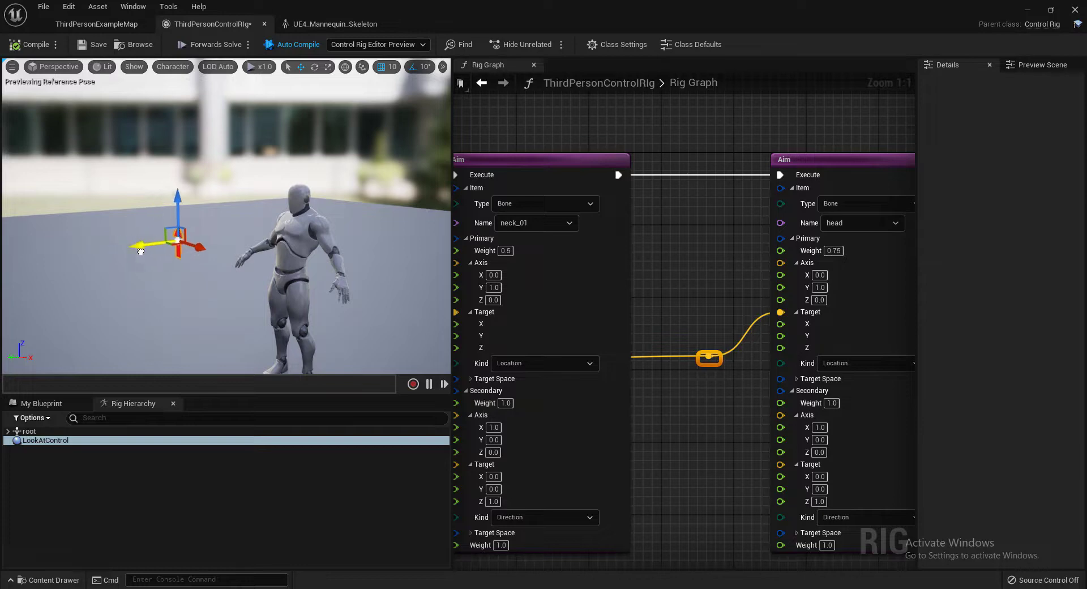
pyautogui.moveTo(140, 252); pyautogui.dragTo(28, 300)
pyautogui.moveTo(193, 307); pyautogui.dragTo(109, 319)
# Step: Reduce the spine_01 Aim node's primary Weight to 0.25
pyautogui.scroll(-4, 559, 292)
pyautogui.moveTo(559, 291); pyautogui.dragTo(710, 280, button='right')
pyautogui.scroll(3, 595, 277)
pyautogui.moveTo(594, 277); pyautogui.dragTo(697, 278, button='right')
pyautogui.scroll(1, 672, 271)
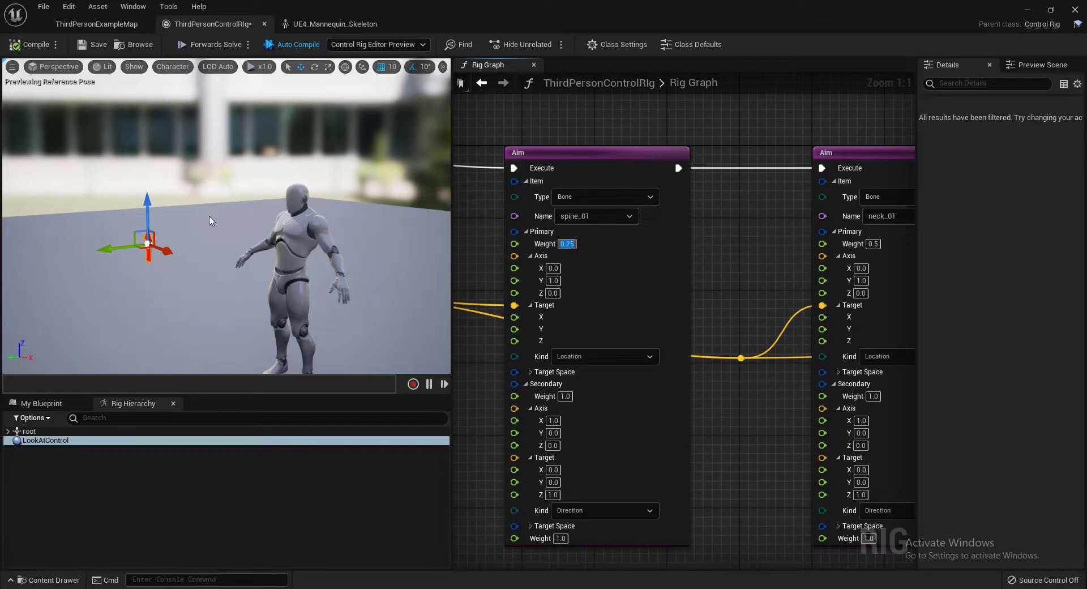
# Step: Move the look-at control around in front of the mannequin to check how the spine, neck and head follow it
pyautogui.moveTo(187, 226); pyautogui.dragTo(222, 221, button='right')
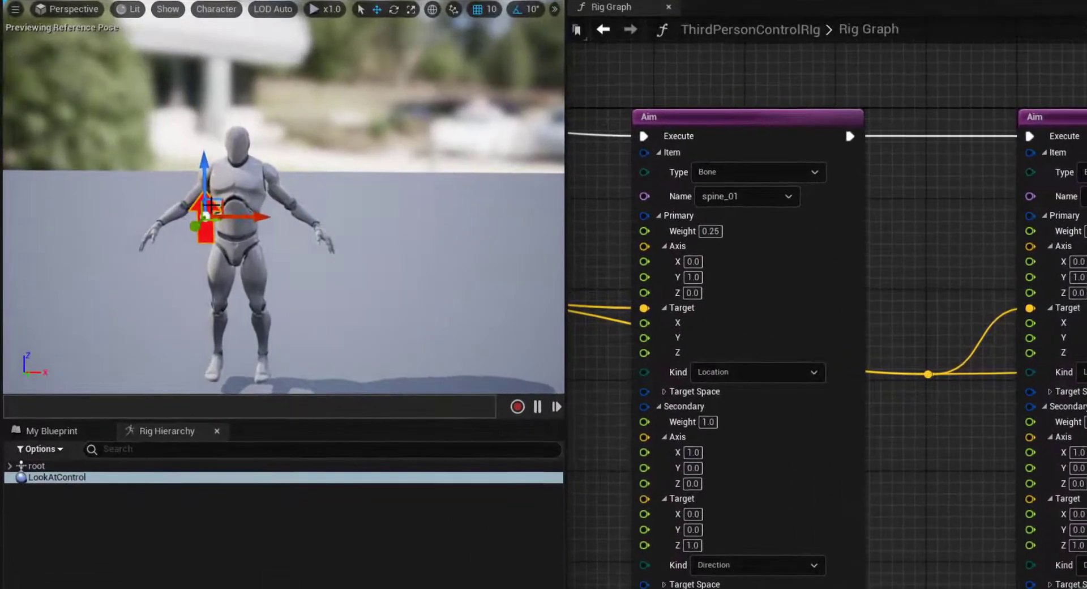
pyautogui.moveTo(172, 221); pyautogui.dragTo(202, 247)
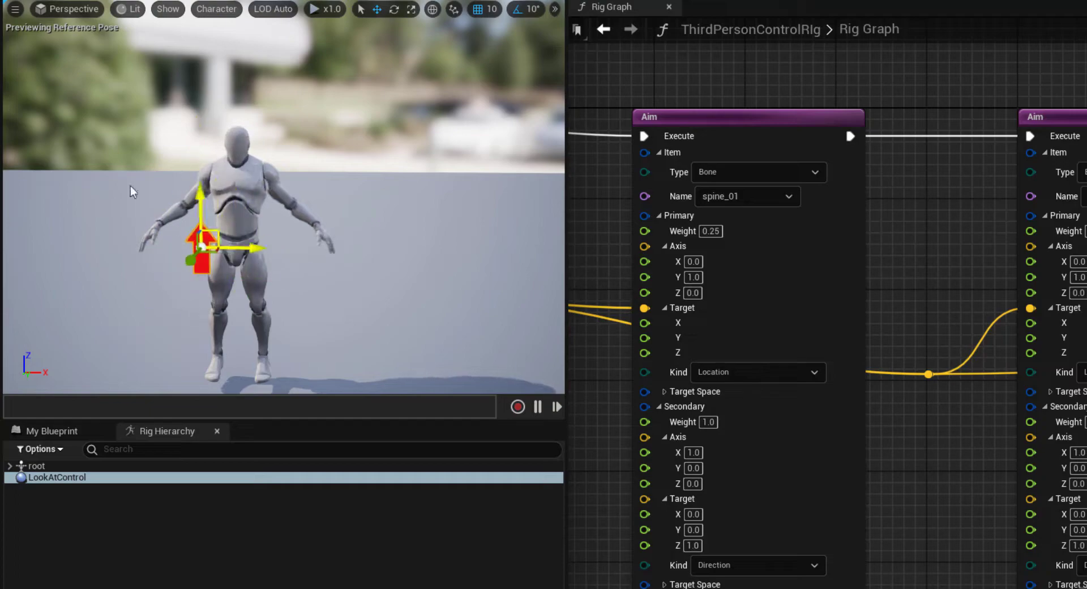
pyautogui.scroll(-5, 888, 328)
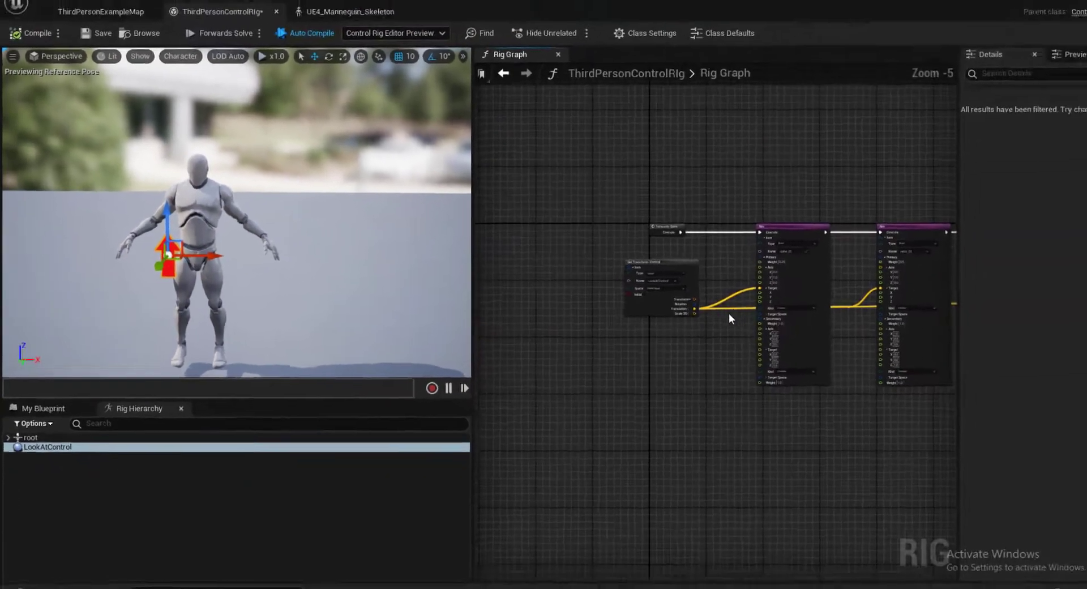
pyautogui.scroll(3, 579, 311)
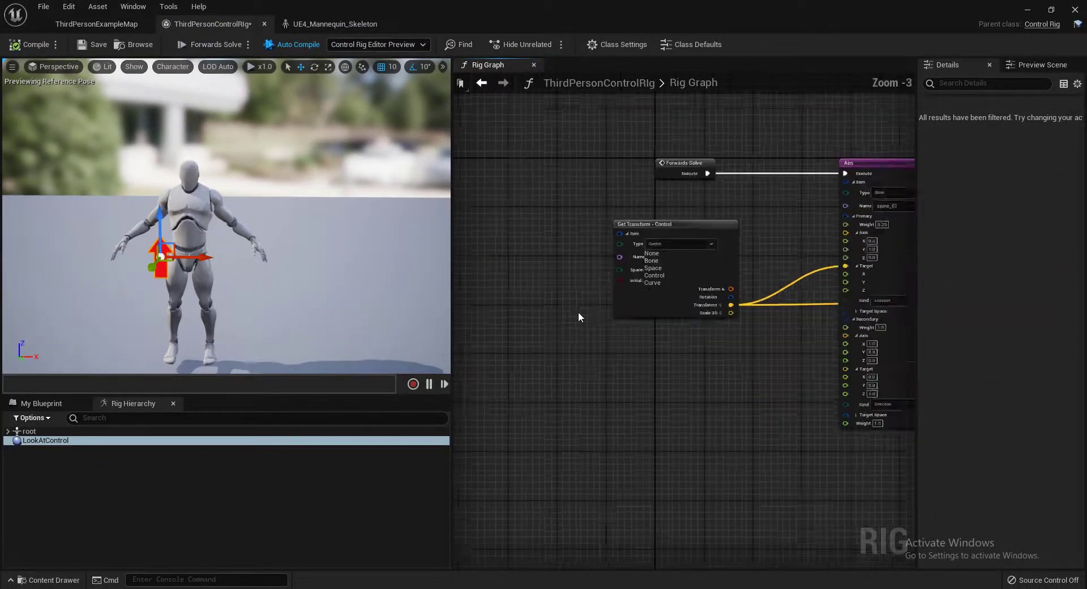
pyautogui.moveTo(664, 334); pyautogui.dragTo(557, 333, button='right')
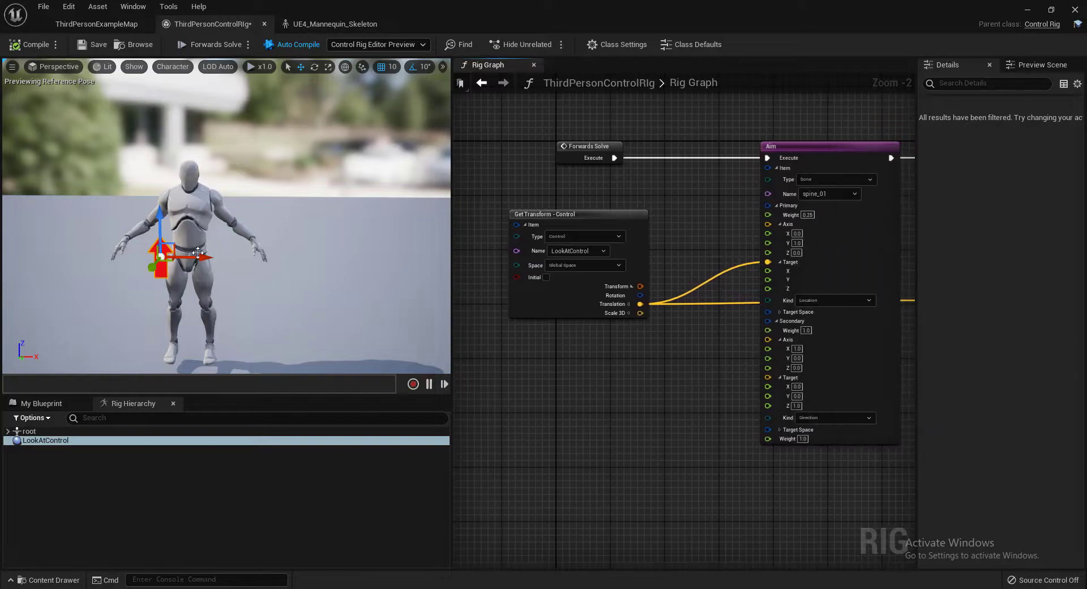
pyautogui.moveTo(175, 247); pyautogui.dragTo(207, 205)
# Step: Set the preview scene to use a specific animation and choose ThirdPersonIdle
pyautogui.scroll(-3, 712, 226)
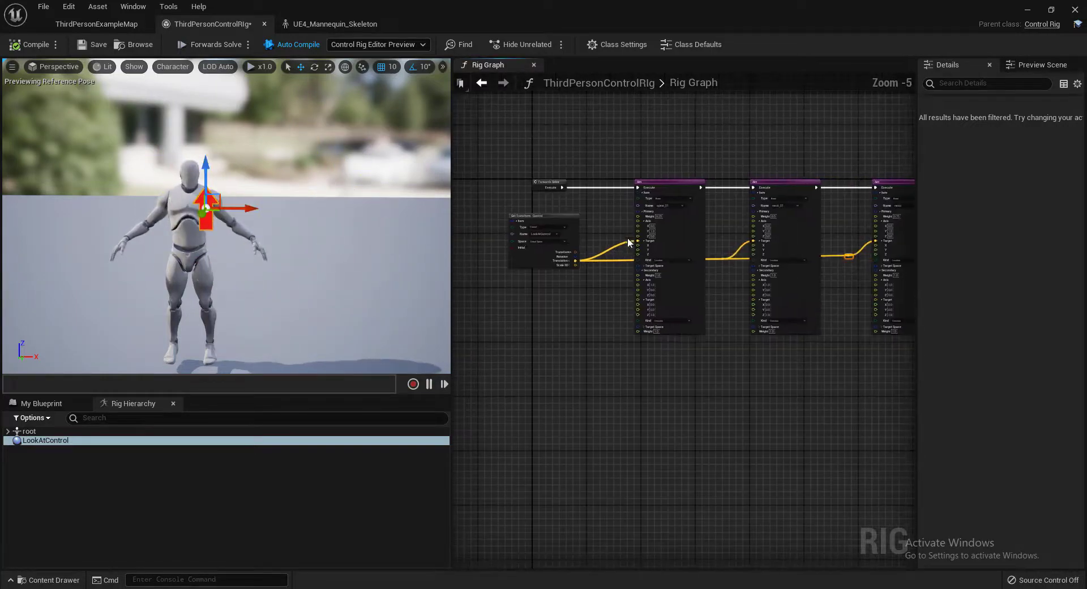
pyautogui.moveTo(738, 249); pyautogui.dragTo(626, 233, button='right')
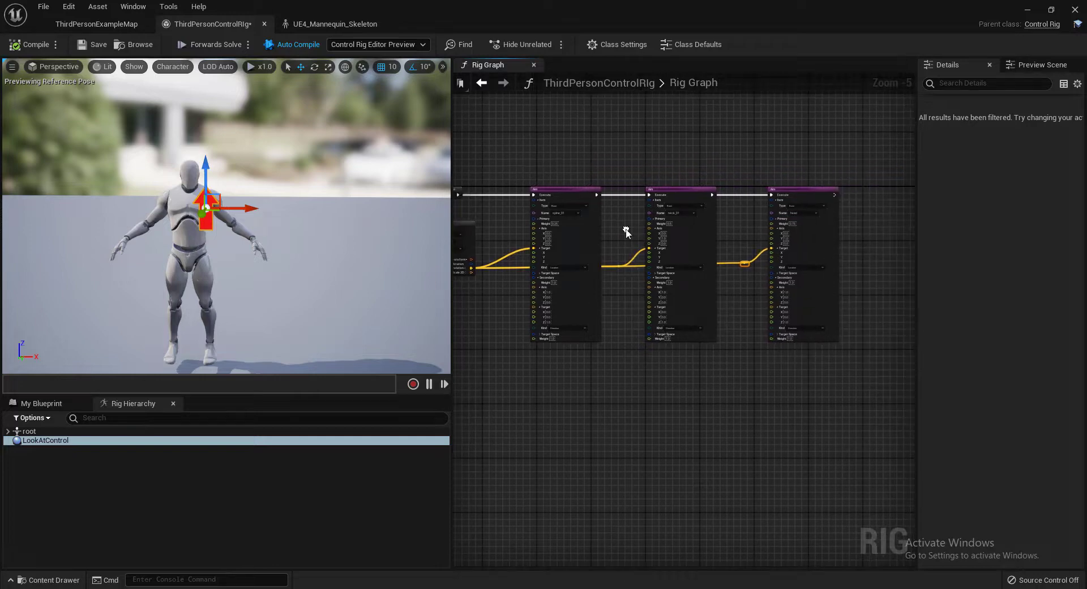
pyautogui.click(1030, 63)
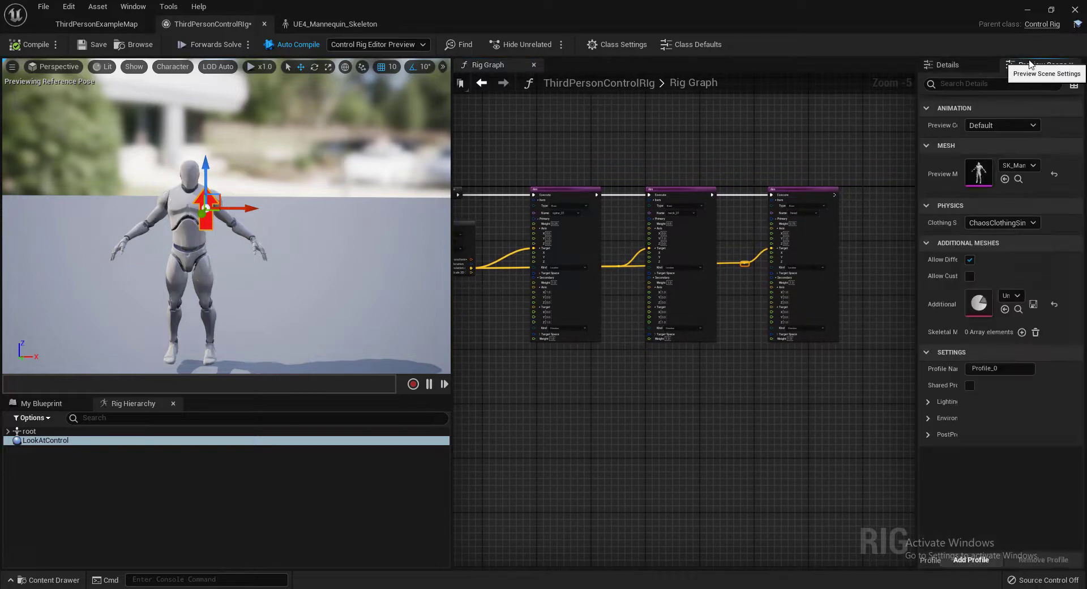
pyautogui.click(998, 131)
pyautogui.click(1006, 161)
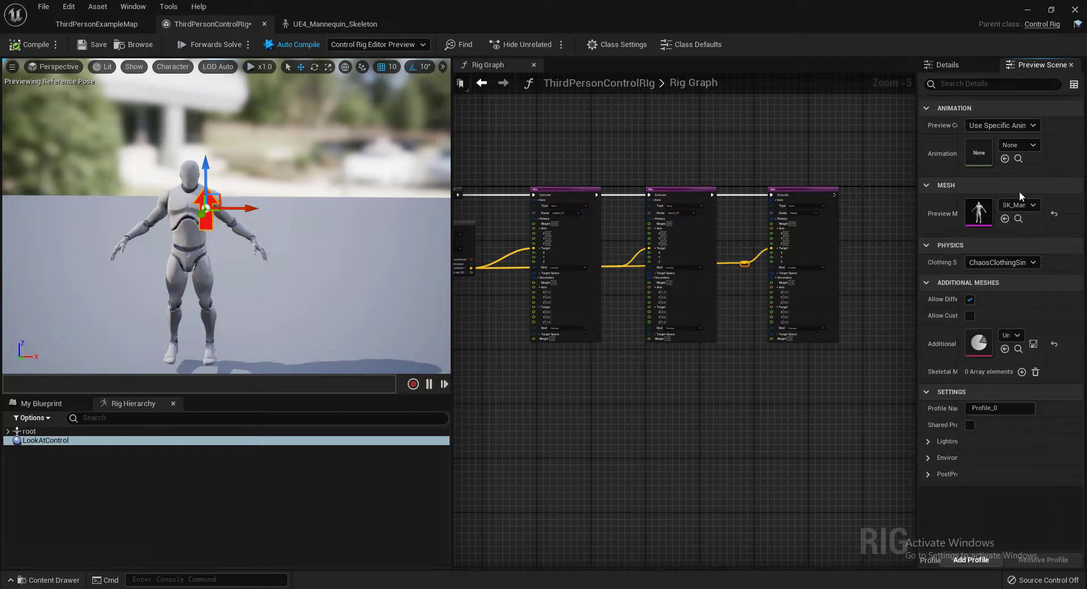
pyautogui.click(1018, 145)
pyautogui.scroll(-1, 1022, 430)
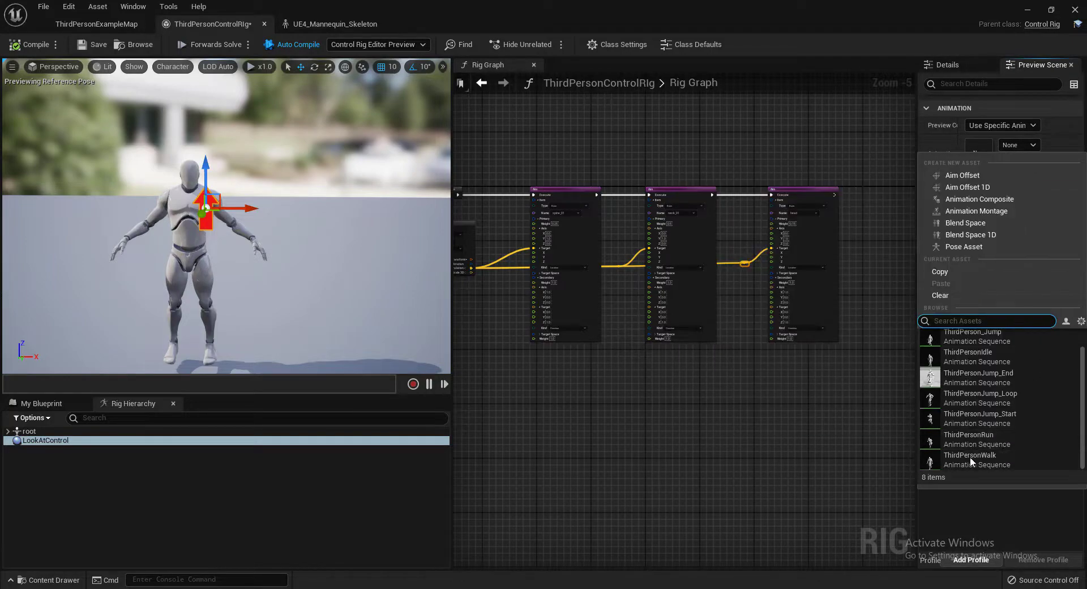
pyautogui.click(997, 357)
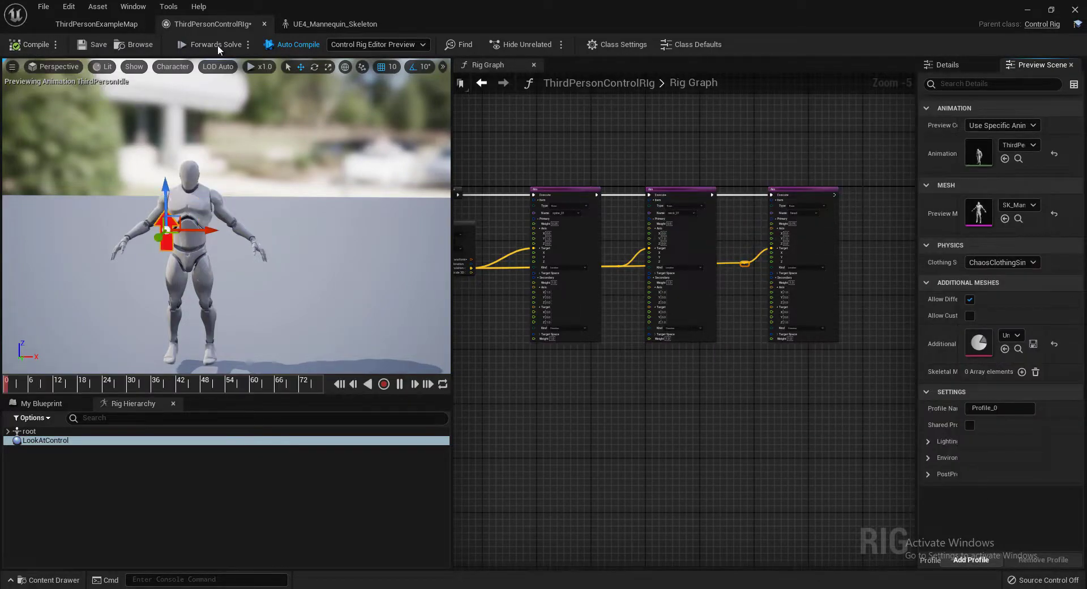
# Step: Close the control rig editor and reopen ThirdPersonControlRig from the ControlRig content folder
pyautogui.click(263, 24)
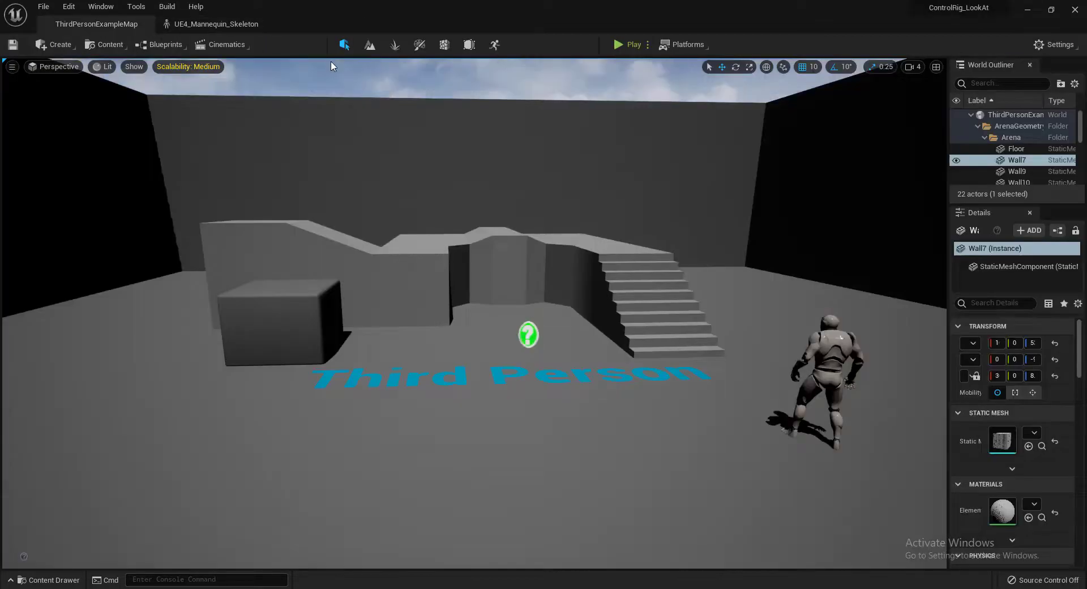
pyautogui.click(48, 580)
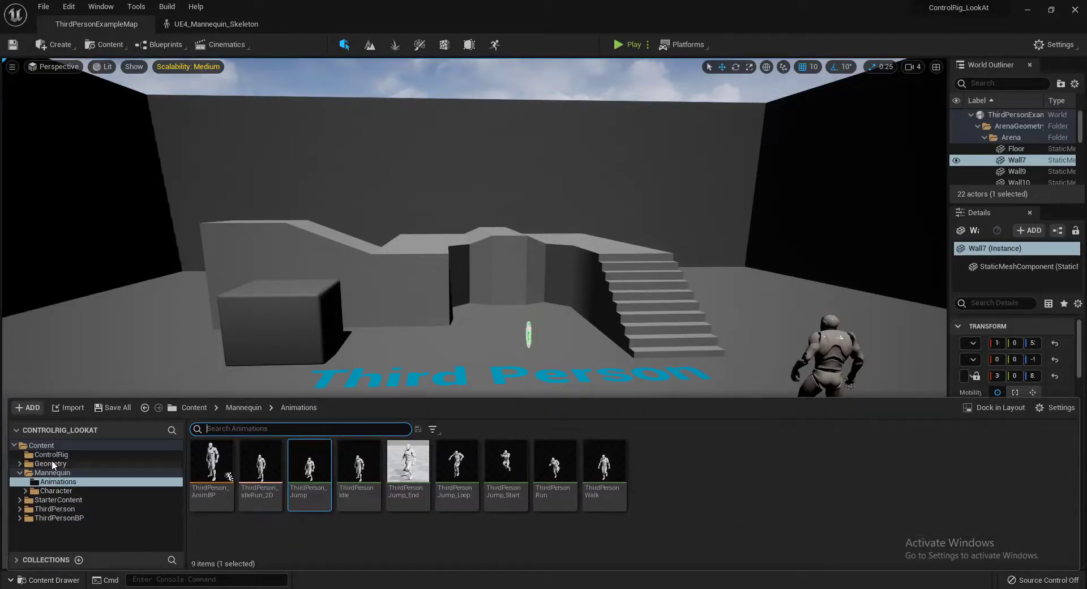
pyautogui.moveTo(52, 455); pyautogui.dragTo(201, 496)
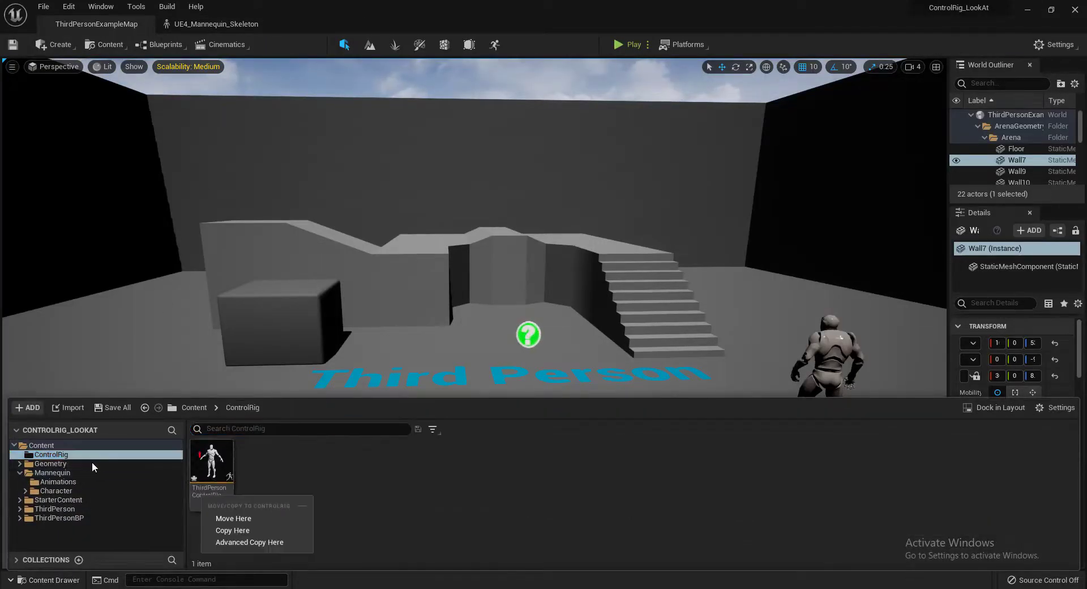
pyautogui.doubleClick(209, 471)
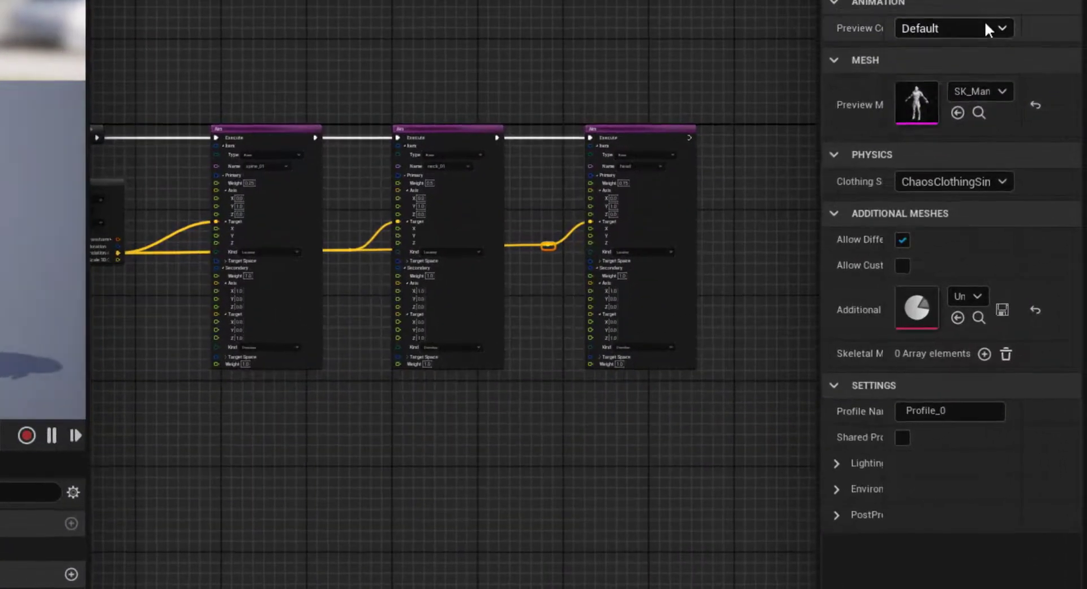
# Step: Change the reopened rig's preview controller to Use Specific Animation and assign the ThirdPersonIdle sequence
pyautogui.click(988, 29)
pyautogui.click(964, 88)
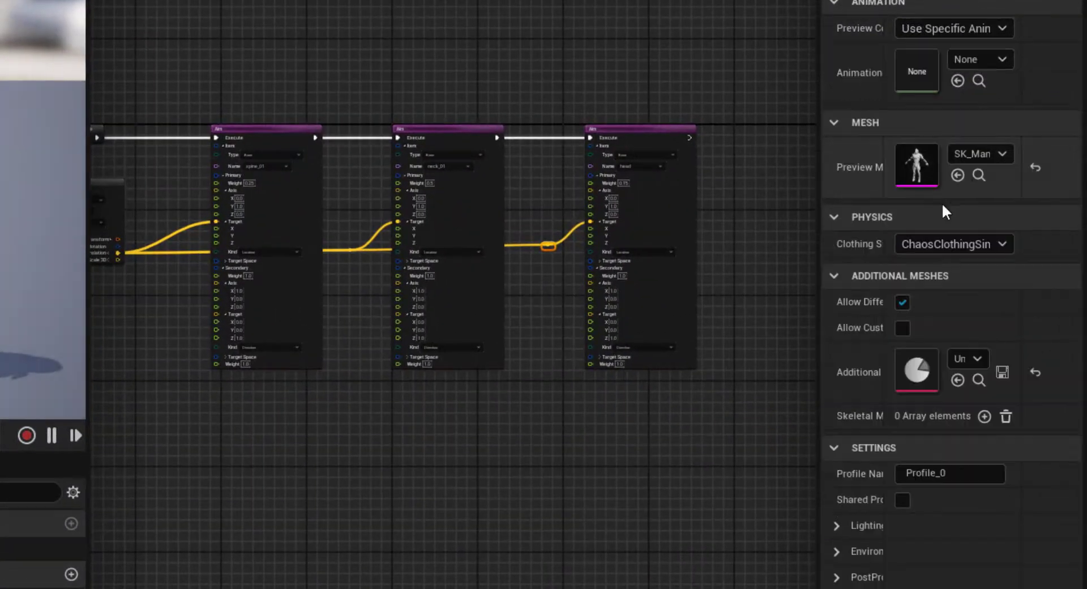
pyautogui.click(984, 57)
pyautogui.scroll(-1, 966, 535)
pyautogui.click(939, 390)
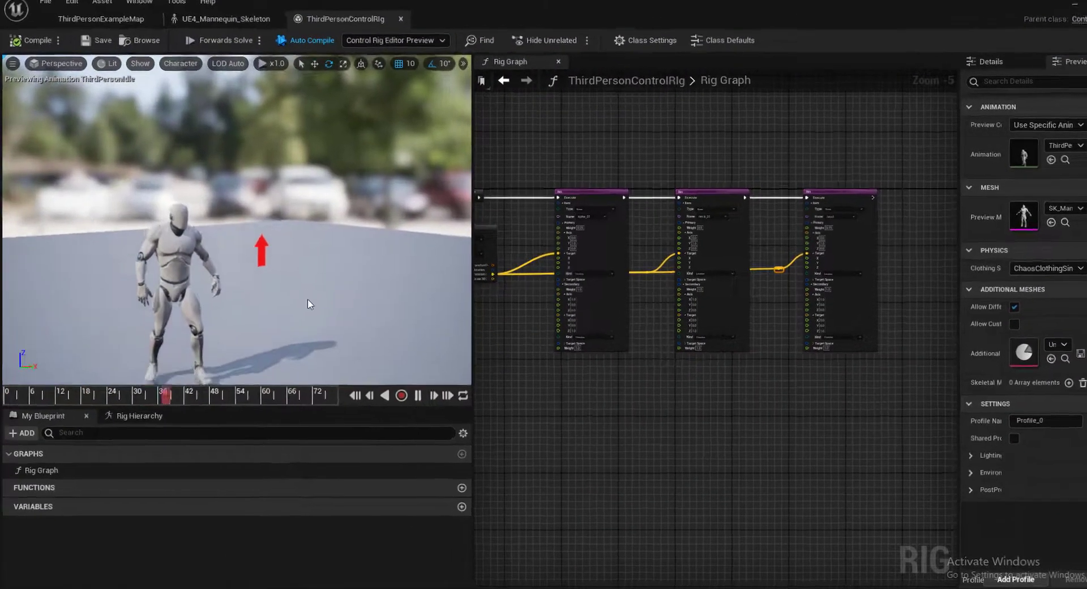
# Step: Select the look-at control in the preview, activate the move gizmo and switch it to world space
pyautogui.click(261, 252)
pyautogui.press('w')
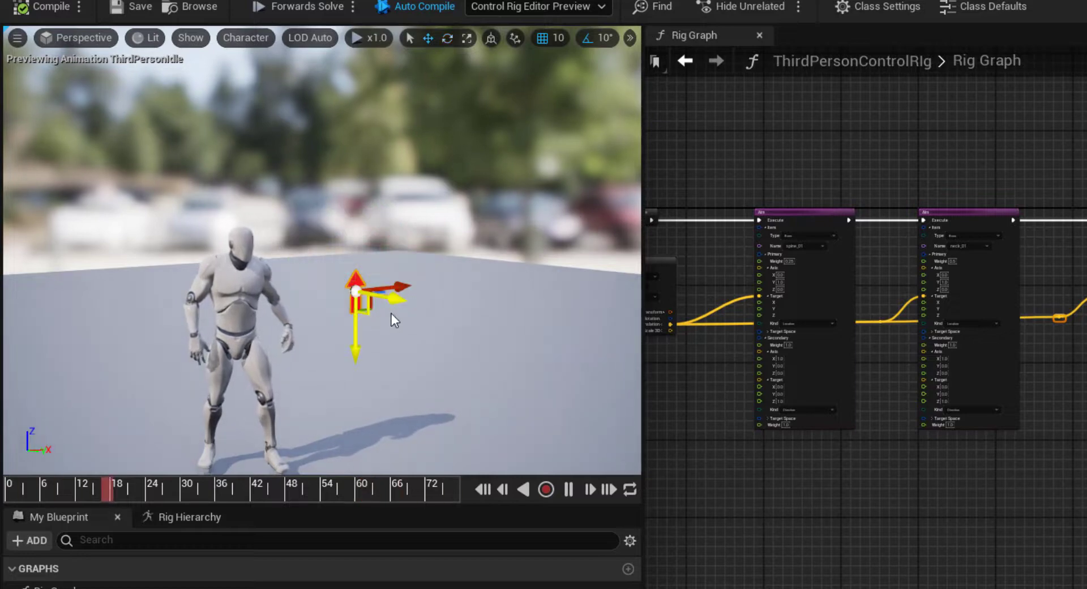
pyautogui.click(488, 38)
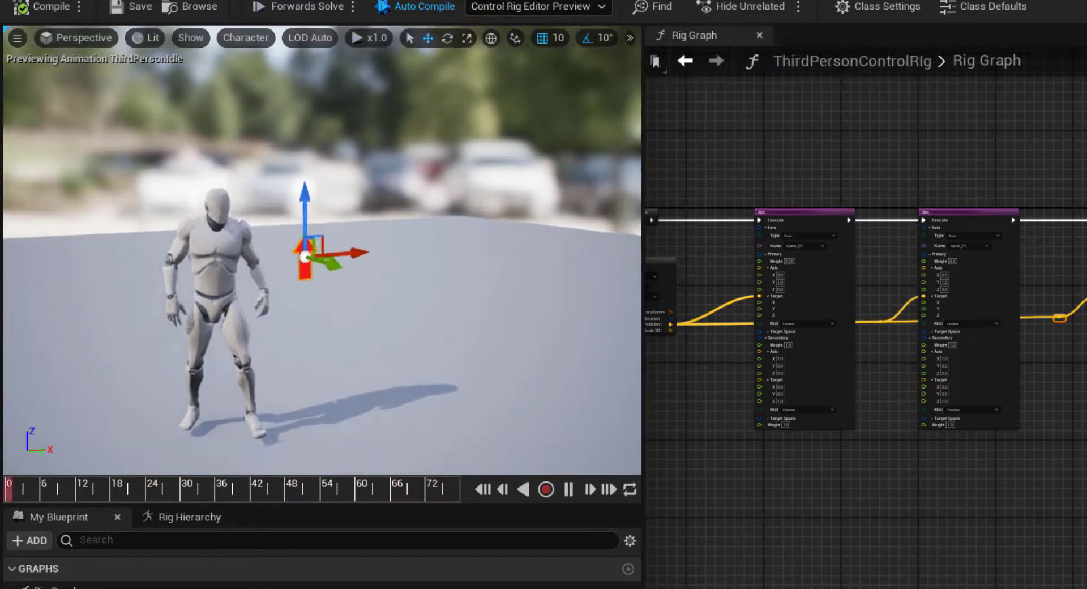
# Step: Test the aim by sweeping the look-at control from side to side in front of the mannequin and down toward the floor
pyautogui.moveTo(355, 242); pyautogui.dragTo(250, 278)
pyautogui.keyDown('alt'); pyautogui.moveTo(311, 243); pyautogui.dragTo(182, 240); pyautogui.keyUp('alt')
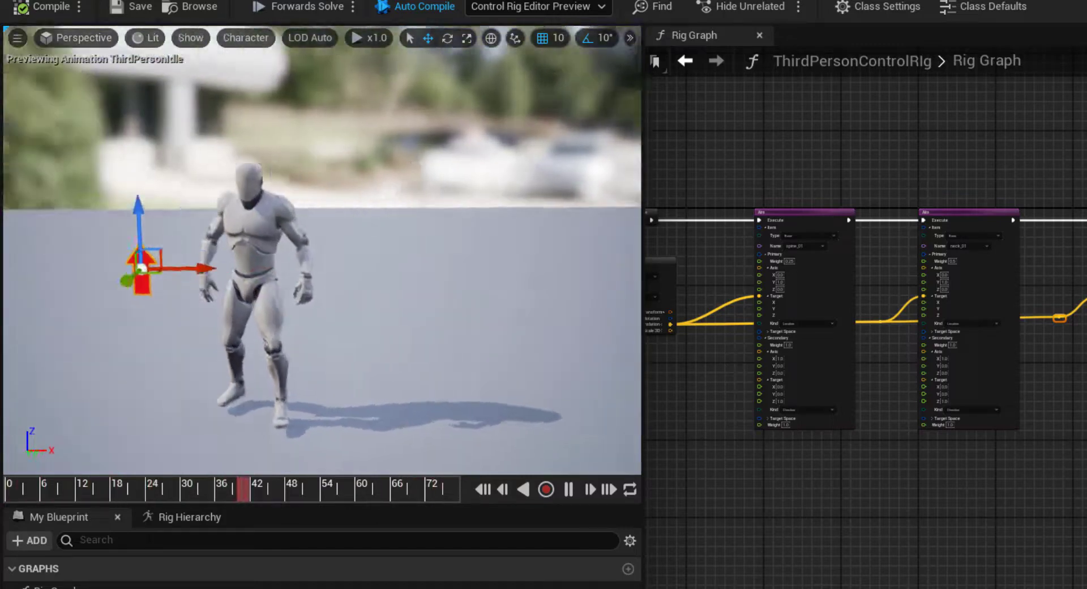
pyautogui.moveTo(181, 241); pyautogui.dragTo(134, 262, button='right')
pyautogui.moveTo(227, 382); pyautogui.dragTo(543, 401)
pyautogui.moveTo(543, 401); pyautogui.dragTo(574, 449, button='right')
pyautogui.moveTo(488, 312); pyautogui.dragTo(85, 306)
pyautogui.moveTo(85, 306)
pyautogui.mouseDown(button='right')
pyautogui.moveTo(131, 306)
pyautogui.moveTo(82, 319)
pyautogui.mouseUp(button='right')
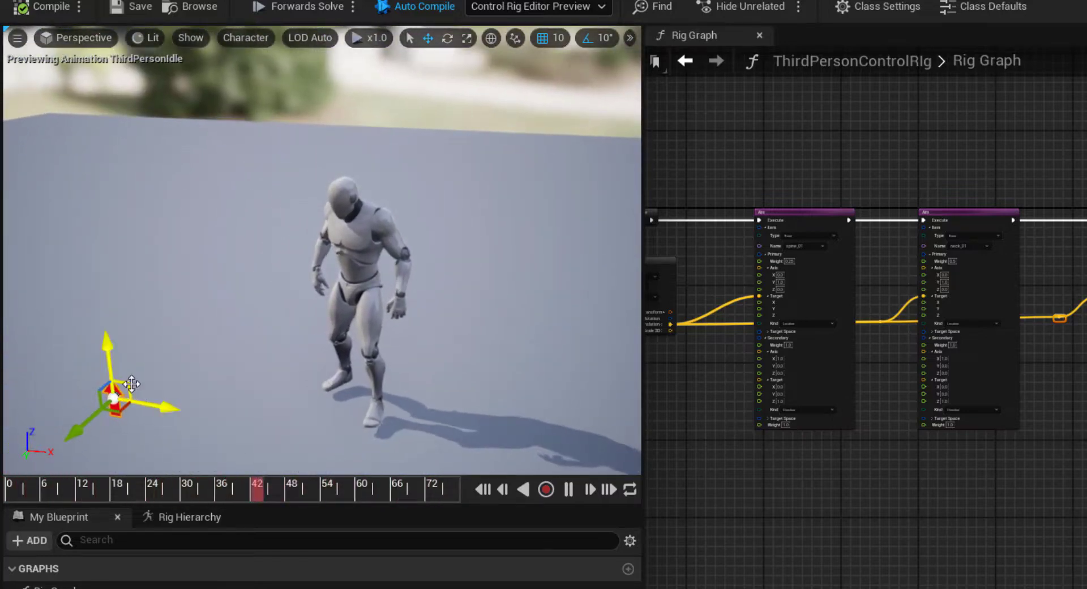
# Step: Raise the look-at control from floor level, shift it in depth and pass it close to the mannequin's upper body
pyautogui.moveTo(132, 384); pyautogui.dragTo(256, 283)
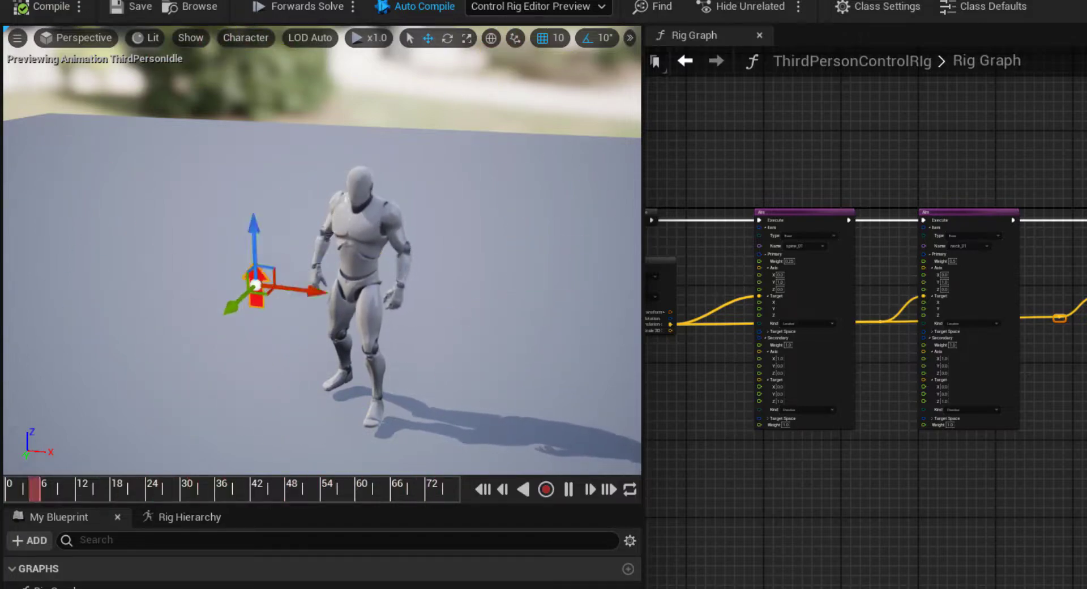
pyautogui.moveTo(335, 278); pyautogui.dragTo(246, 276, button='right')
pyautogui.press('d')
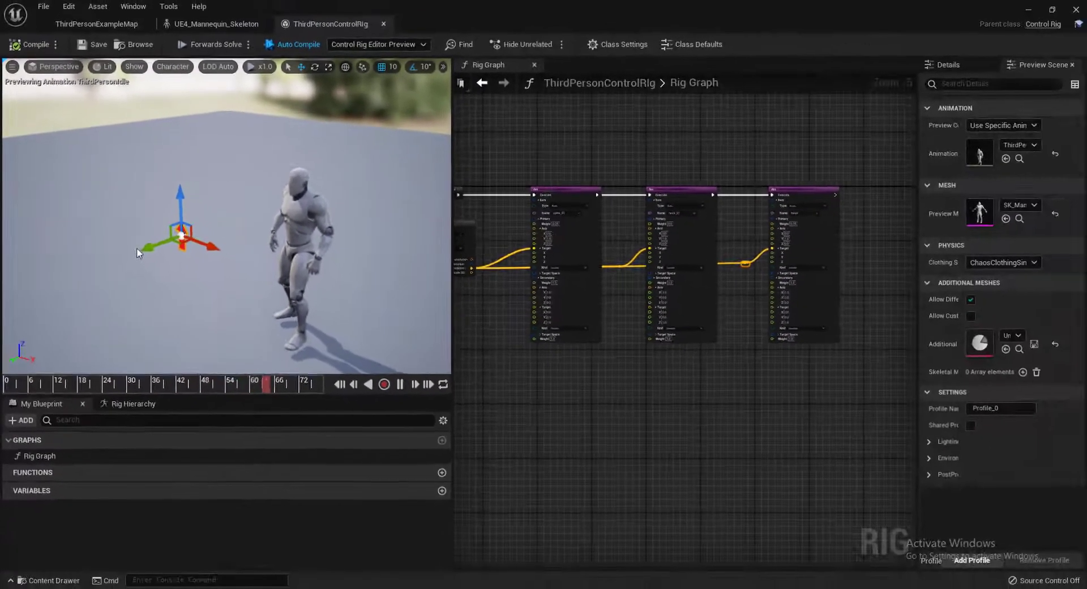
pyautogui.moveTo(146, 247); pyautogui.dragTo(231, 218)
pyautogui.moveTo(230, 218); pyautogui.dragTo(349, 205, button='right')
pyautogui.press('a')
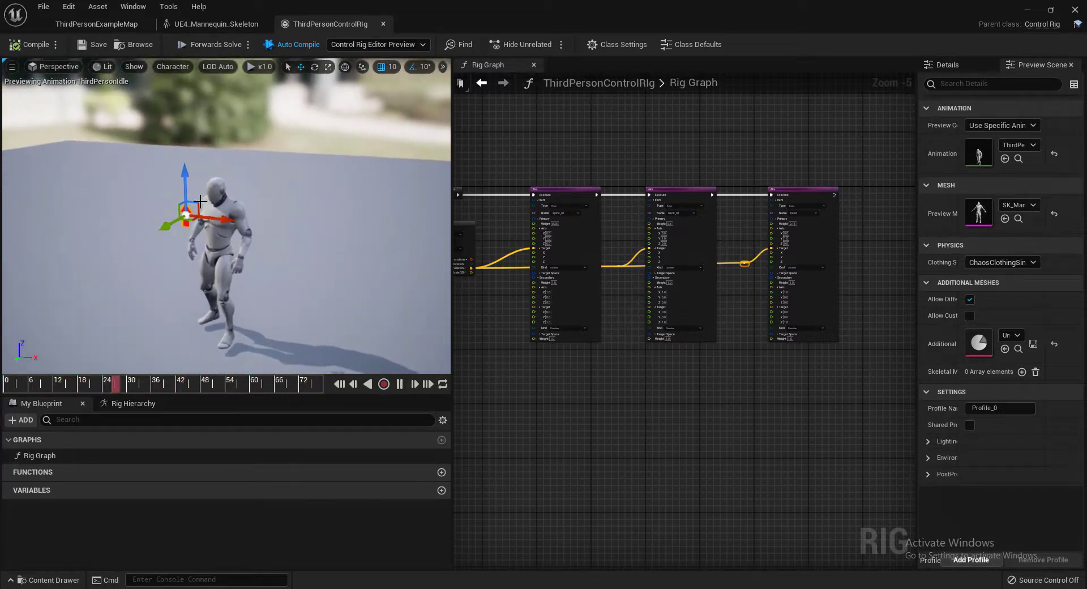
pyautogui.moveTo(329, 113); pyautogui.dragTo(172, 203)
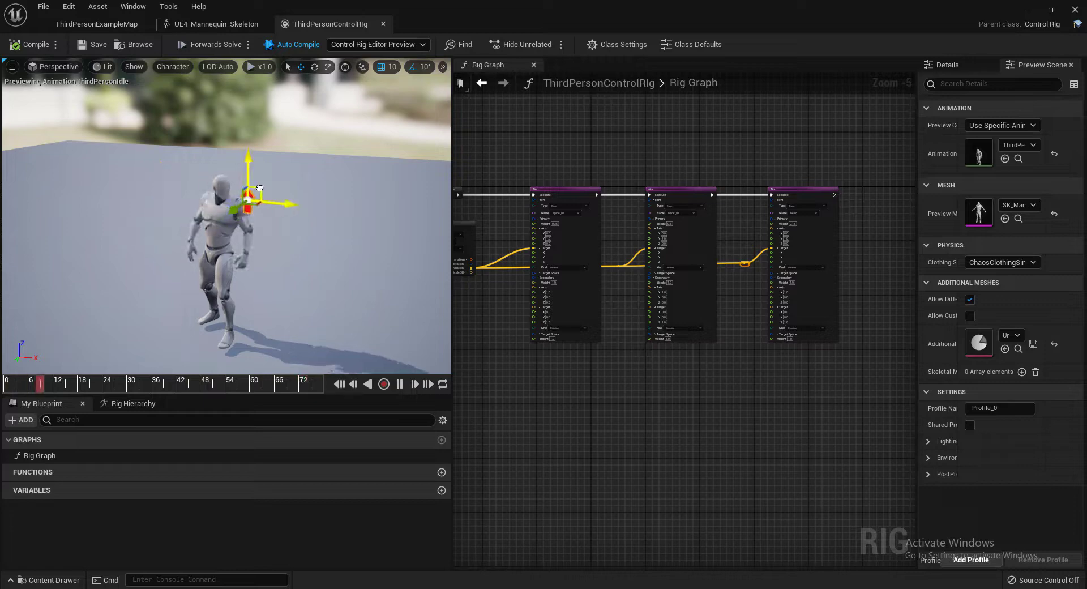
# Step: Check the spine, neck and head tracking from several angles while moving the look-at control around head height and to both sides of the mannequin
pyautogui.moveTo(222, 174); pyautogui.dragTo(203, 154, button='right')
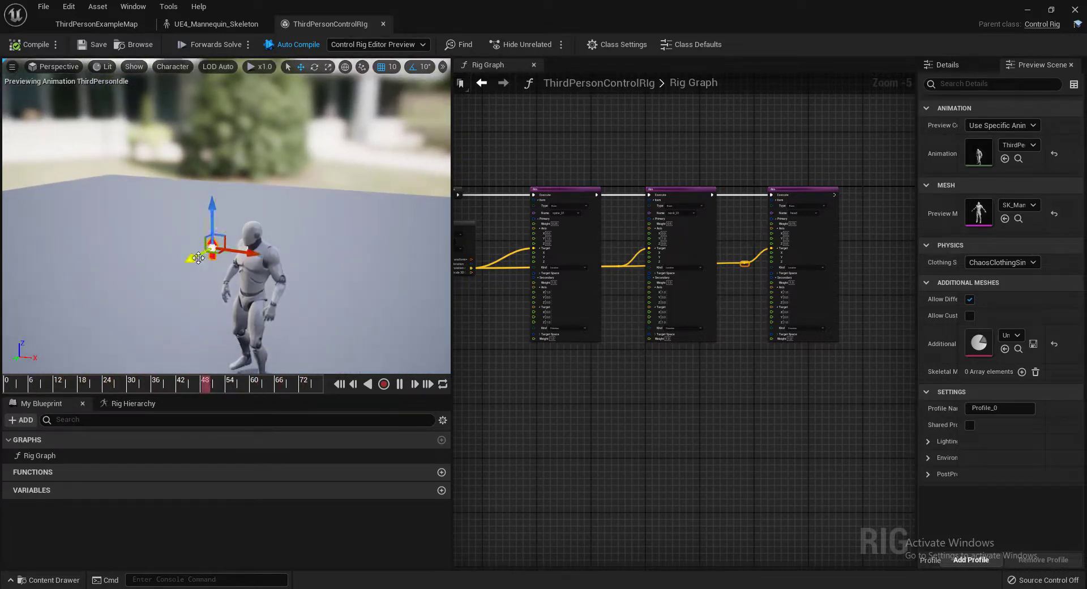
pyautogui.moveTo(223, 239); pyautogui.dragTo(270, 209)
pyautogui.moveTo(231, 239); pyautogui.dragTo(168, 251, button='right')
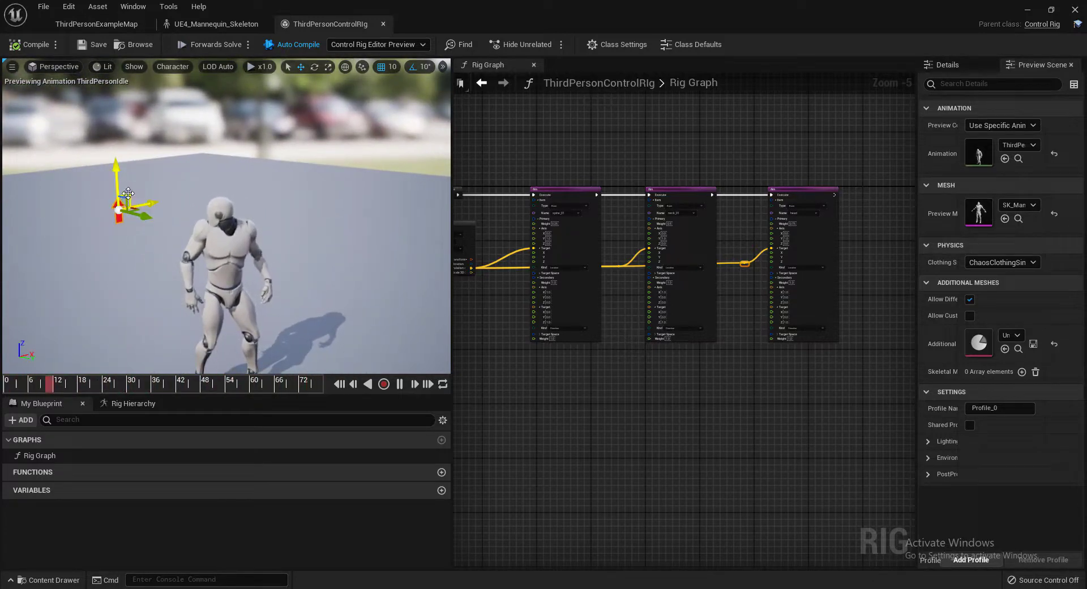
pyautogui.moveTo(128, 193); pyautogui.dragTo(161, 188)
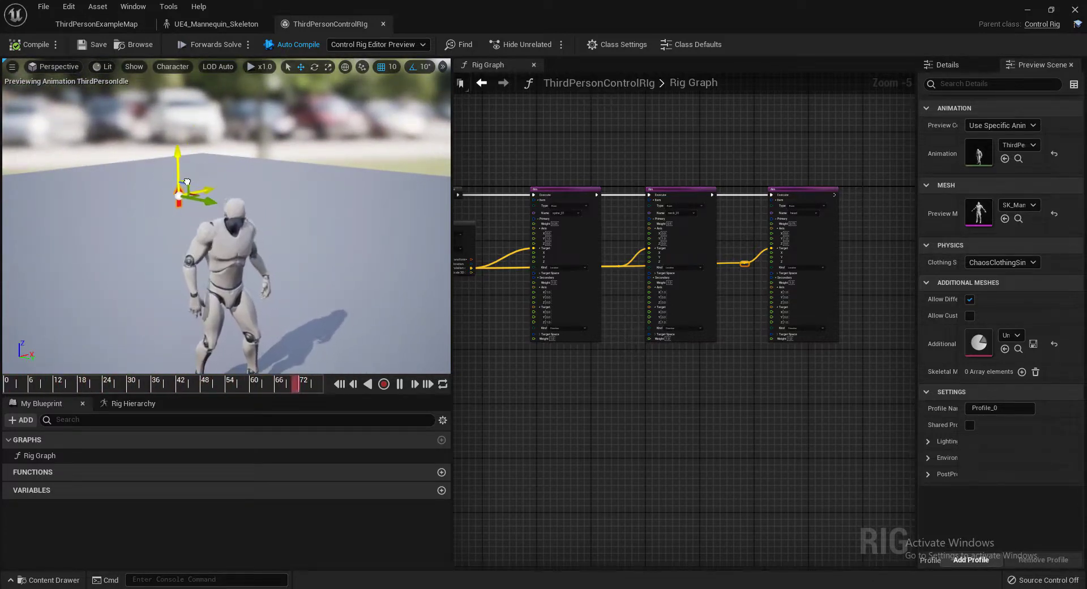
pyautogui.moveTo(218, 180); pyautogui.dragTo(191, 180, button='right')
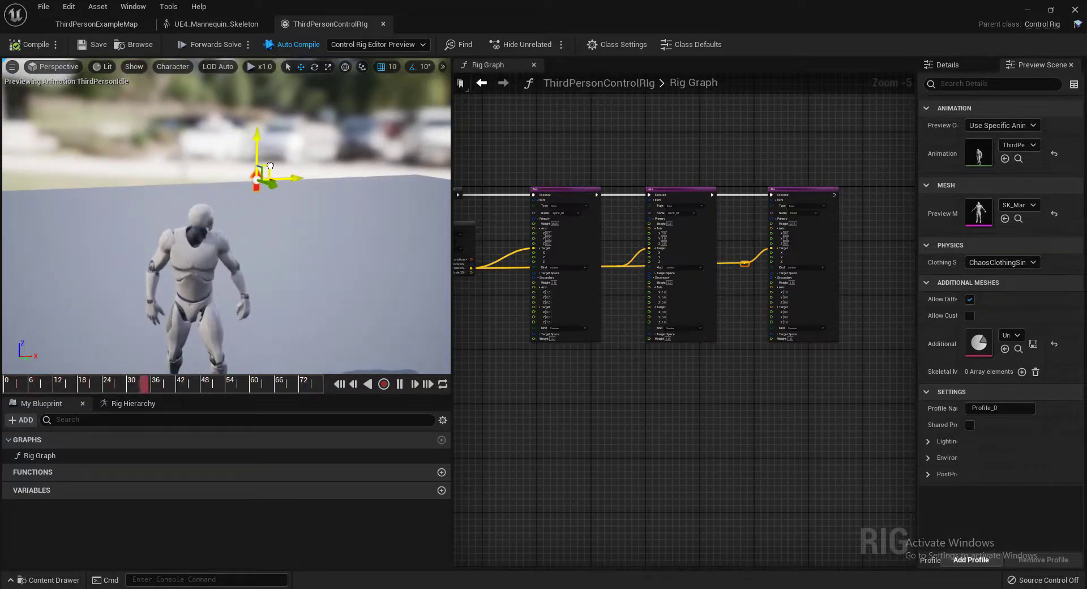
pyautogui.moveTo(242, 214); pyautogui.dragTo(290, 178, button='right')
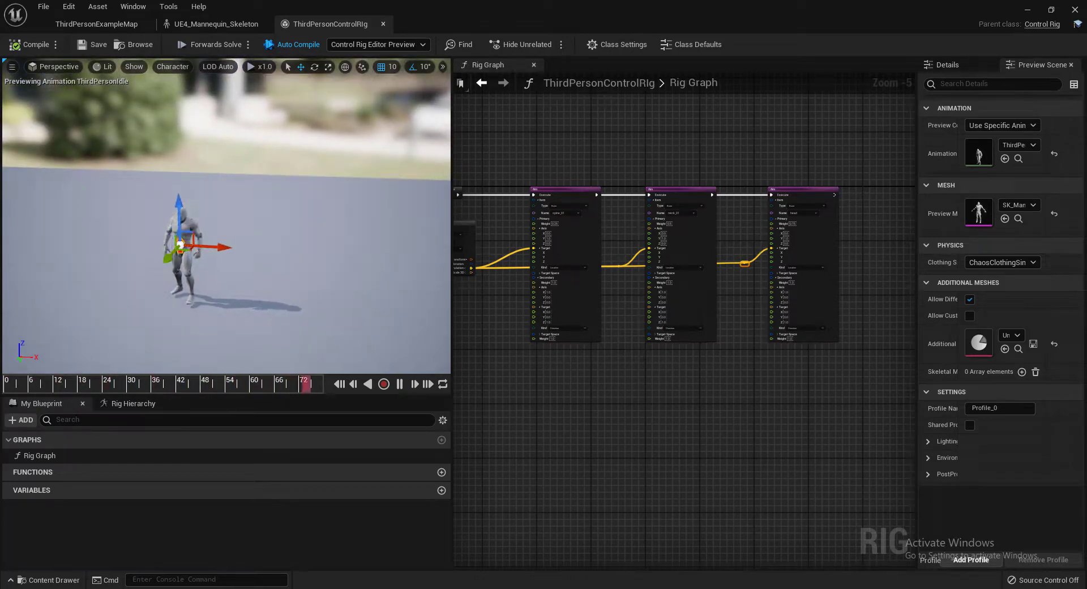
pyautogui.moveTo(362, 262); pyautogui.dragTo(357, 263, button='right')
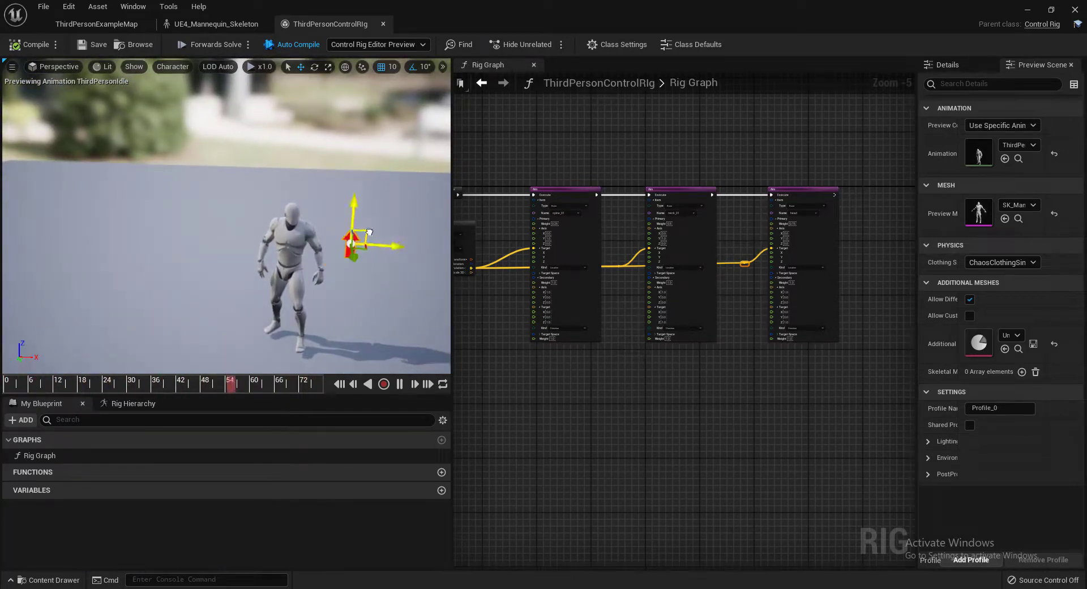